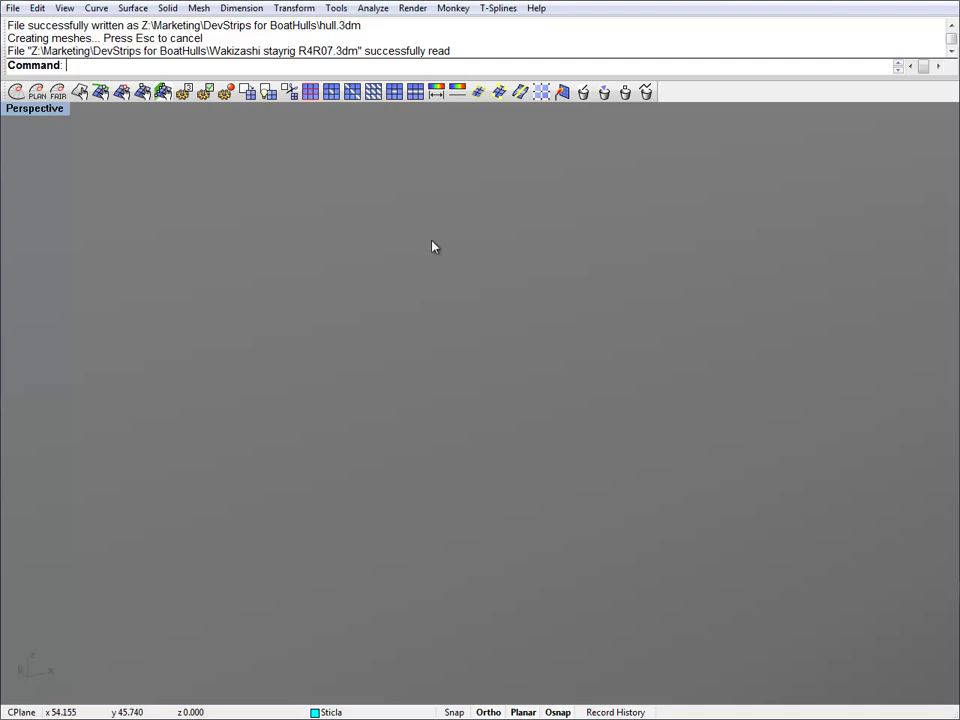
# Open the hull.3dm model from the DevStrips for BoatHulls folder
pyautogui.keyDown('ctrl'); pyautogui.moveTo(433, 246); pyautogui.dragTo(585, 325, button='right'); pyautogui.keyUp('ctrl')
pyautogui.scroll(3, 596, 330)
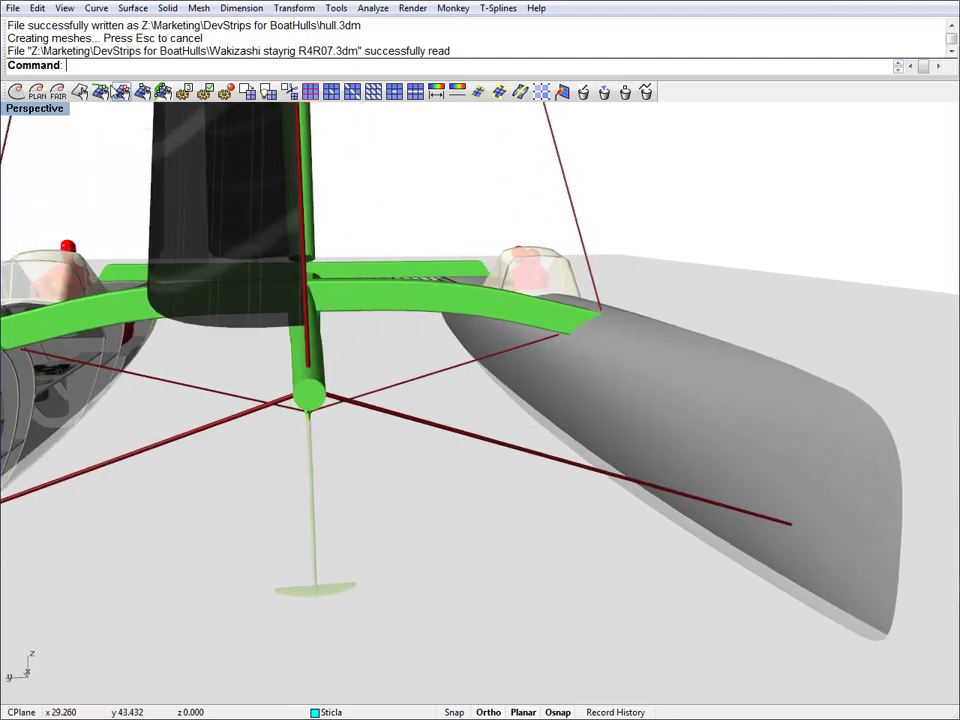
pyautogui.click(13, 8)
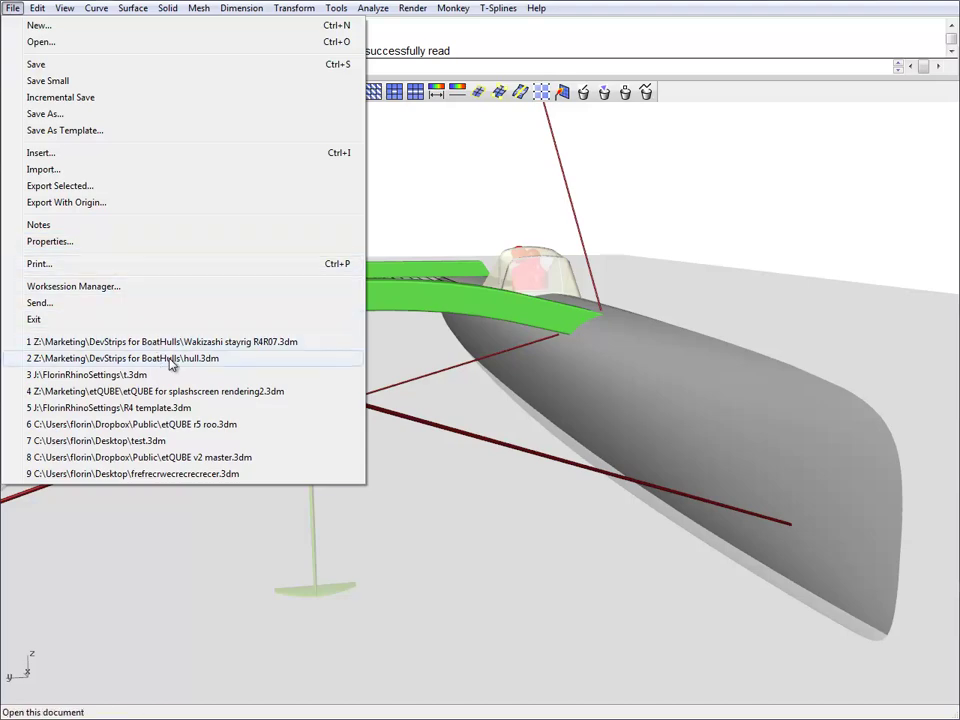
pyautogui.click(171, 360)
pyautogui.click(497, 396)
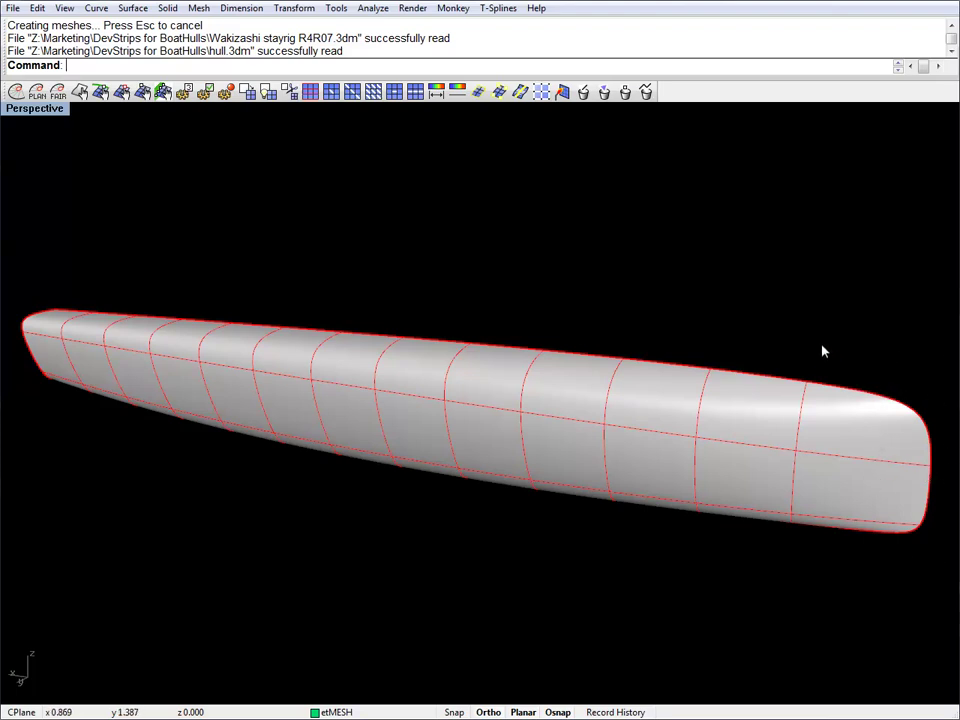
# In the Front view, draw a vertical line about 2.53 units long across the hull just inside its rounded bow end
pyautogui.hotkey('ctrl', 'F2')
pyautogui.write('l')
pyautogui.press('Return')
pyautogui.click(75, 287)
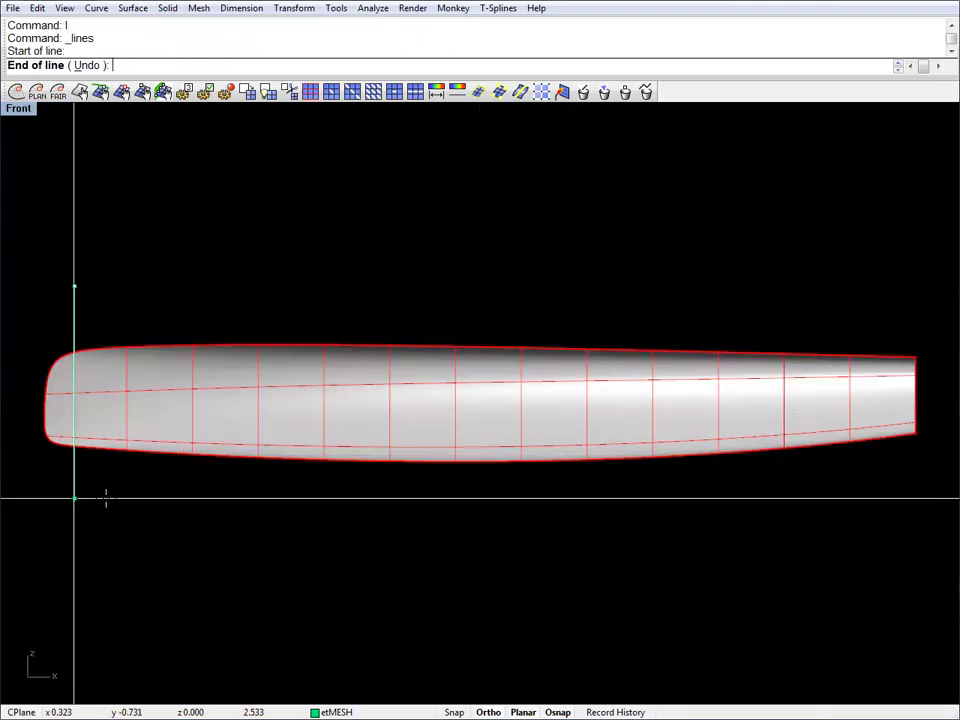
pyautogui.click(105, 497)
pyautogui.press('Return')
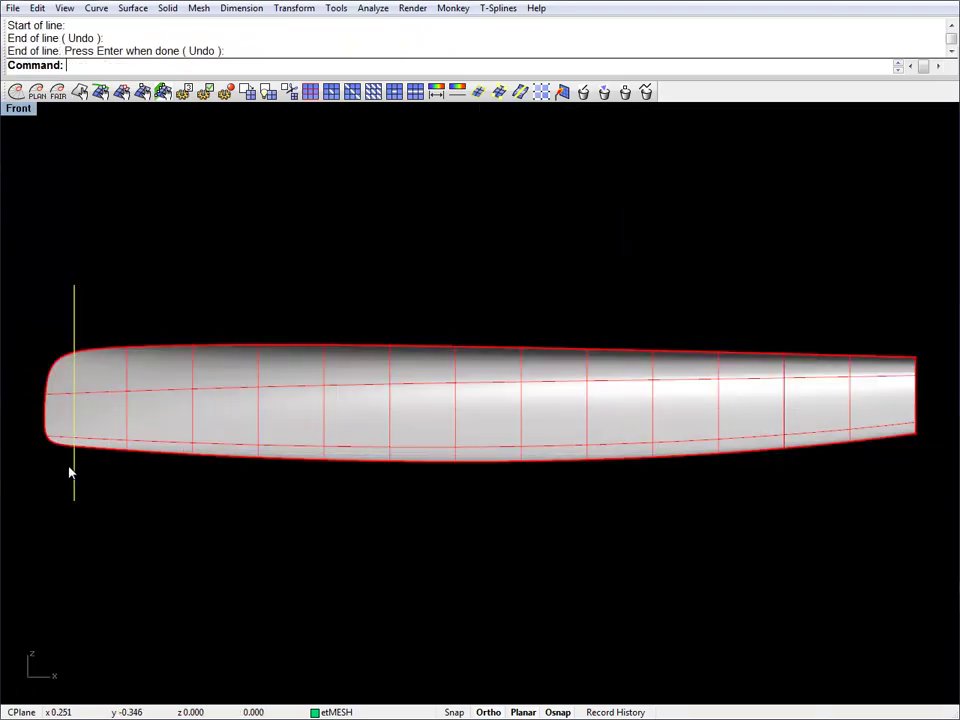
# Trim the rounded bow end off the hull with the vertical line, delete the line and return to the Perspective view
pyautogui.write('tr')
pyautogui.press('Return')
pyautogui.click(51, 437)
pyautogui.press('Return')
pyautogui.press('Delete')
pyautogui.hotkey('ctrl', 'F4')
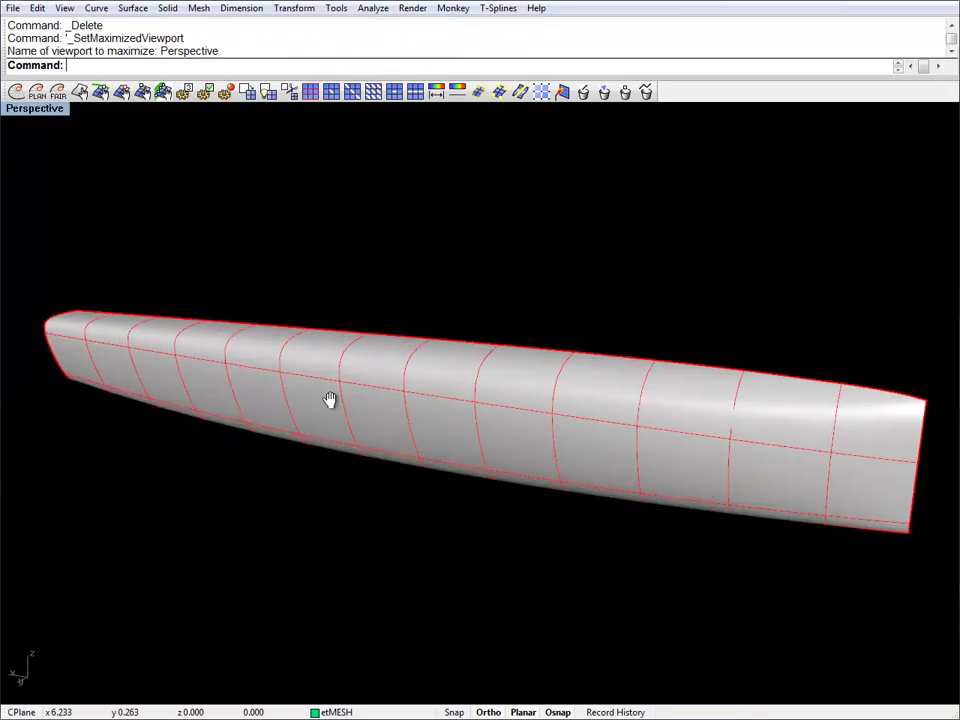
# Shrink the trimmed hull surface to its new edges
pyautogui.moveTo(337, 415); pyautogui.dragTo(443, 411, button='right')
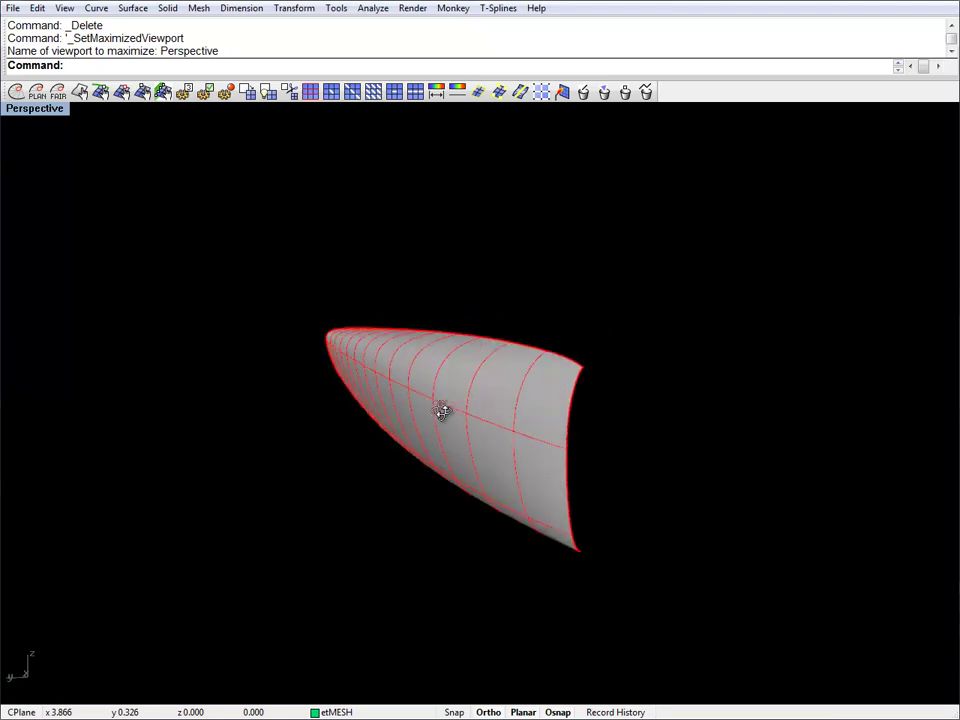
pyautogui.moveTo(315, 396); pyautogui.dragTo(455, 405, button='right')
pyautogui.click(457, 411)
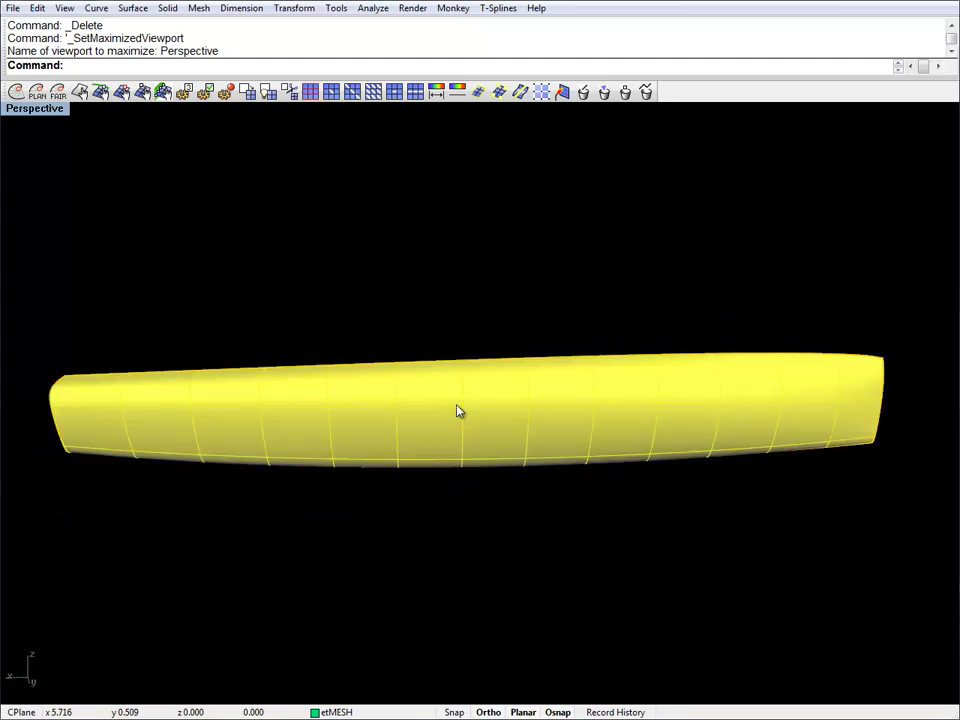
pyautogui.write('sts')
pyautogui.press('Return')
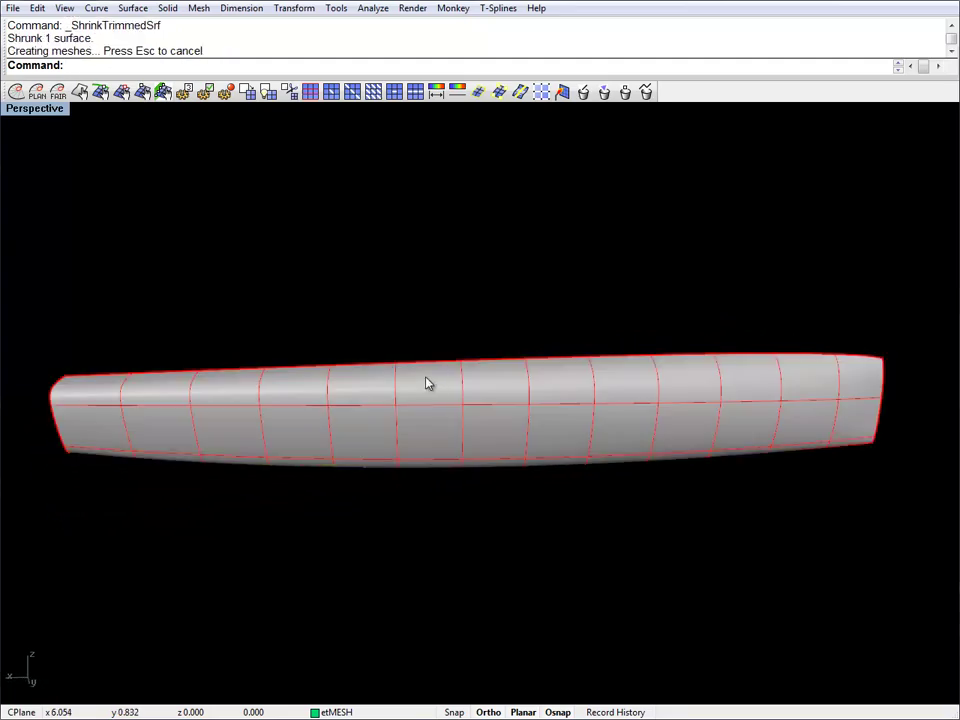
# Create a mesh from the hull surface's NURBS control polygon
pyautogui.moveTo(426, 386); pyautogui.dragTo(483, 385, button='right')
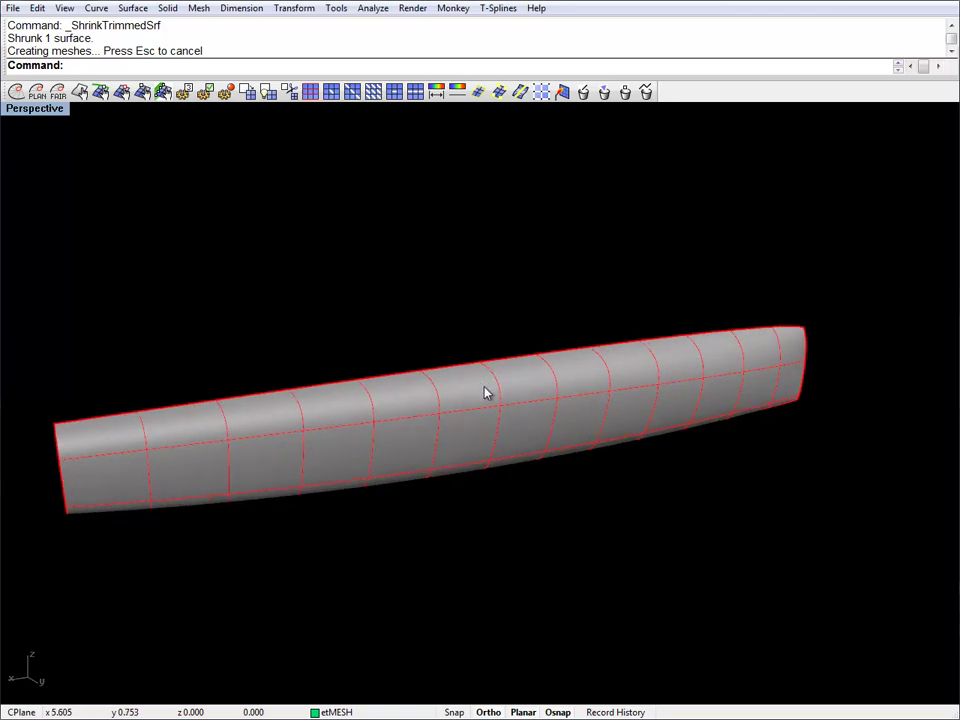
pyautogui.click(510, 386)
pyautogui.click(200, 9)
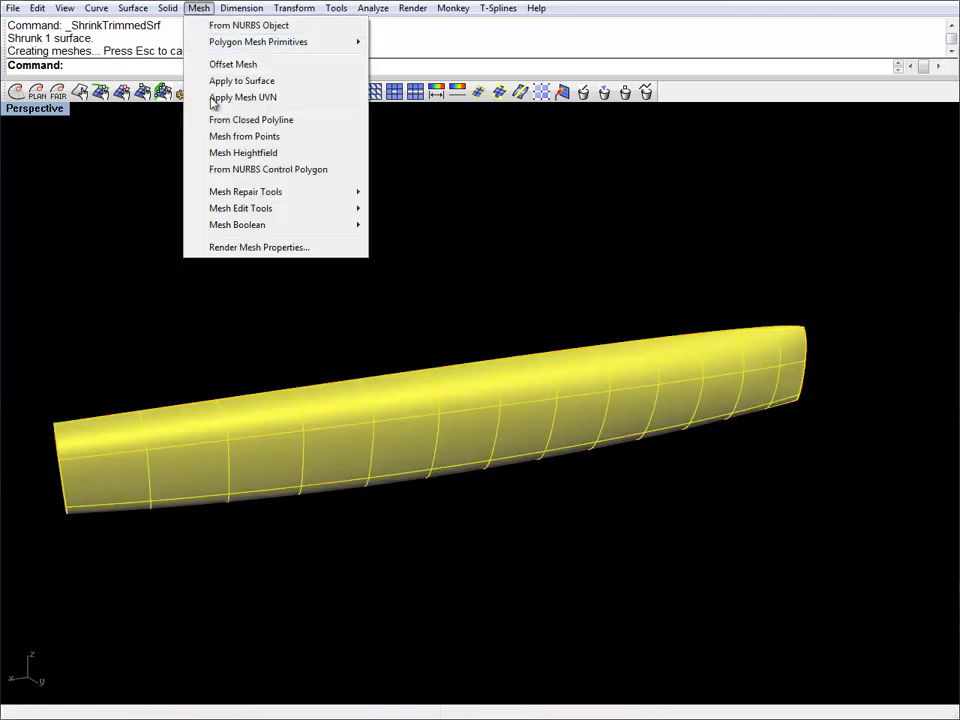
pyautogui.click(281, 177)
# Weld the vertices of the control polygon mesh with a tolerance of .001
pyautogui.moveTo(334, 334); pyautogui.dragTo(313, 379, button='right')
pyautogui.write('z')
pyautogui.press('Return')
pyautogui.moveTo(264, 230); pyautogui.dragTo(154, 452)
pyautogui.moveTo(692, 403); pyautogui.dragTo(525, 321, button='right')
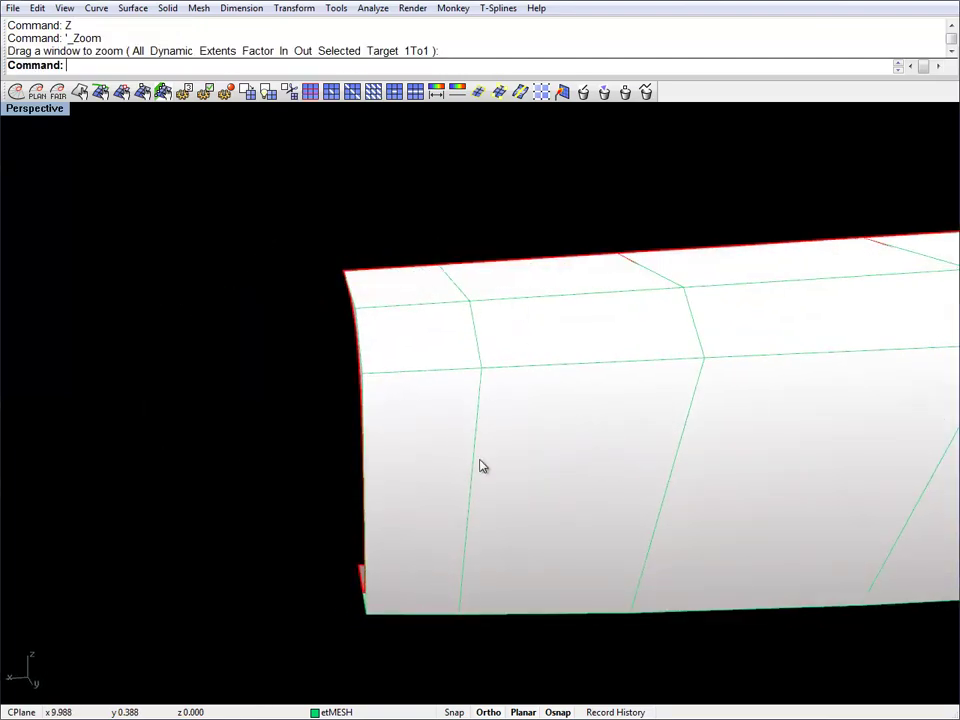
pyautogui.moveTo(459, 609); pyautogui.dragTo(516, 450, button='right')
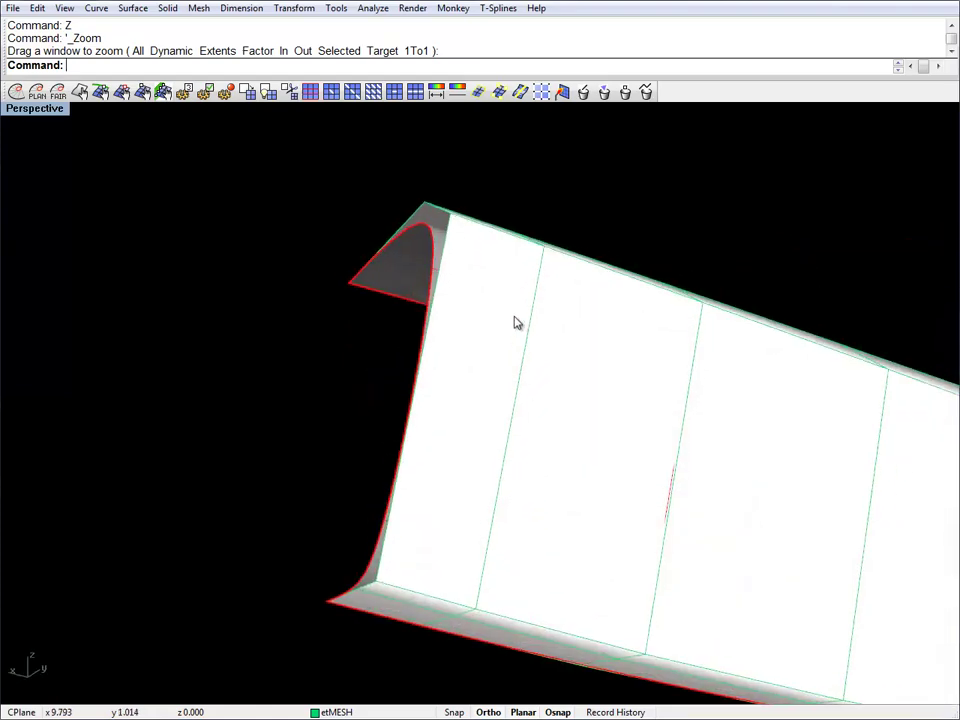
pyautogui.click(434, 206)
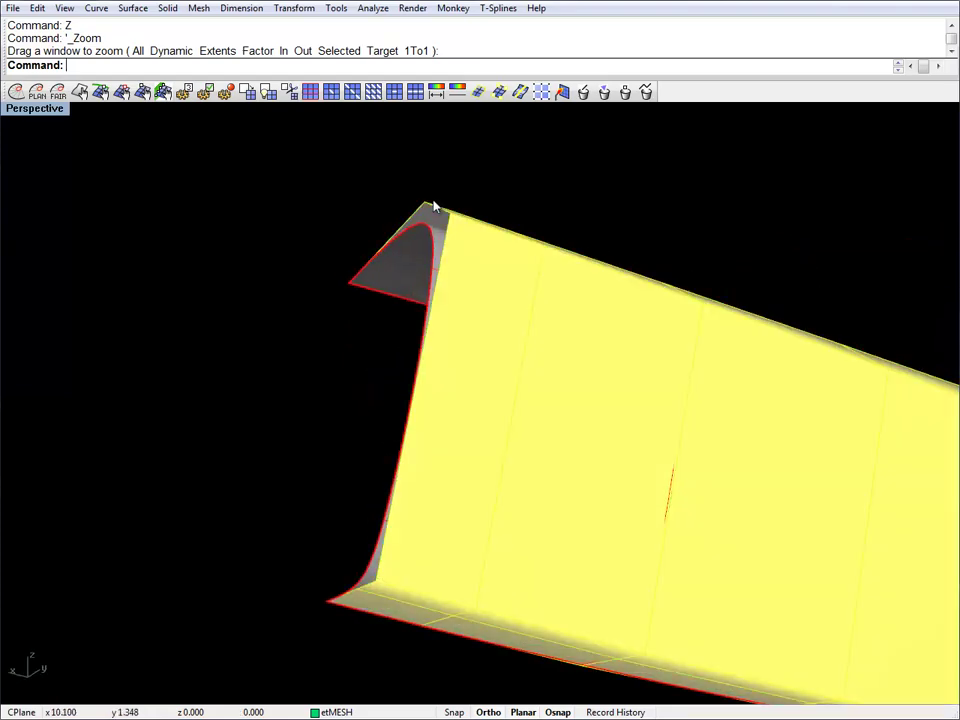
pyautogui.click(562, 92)
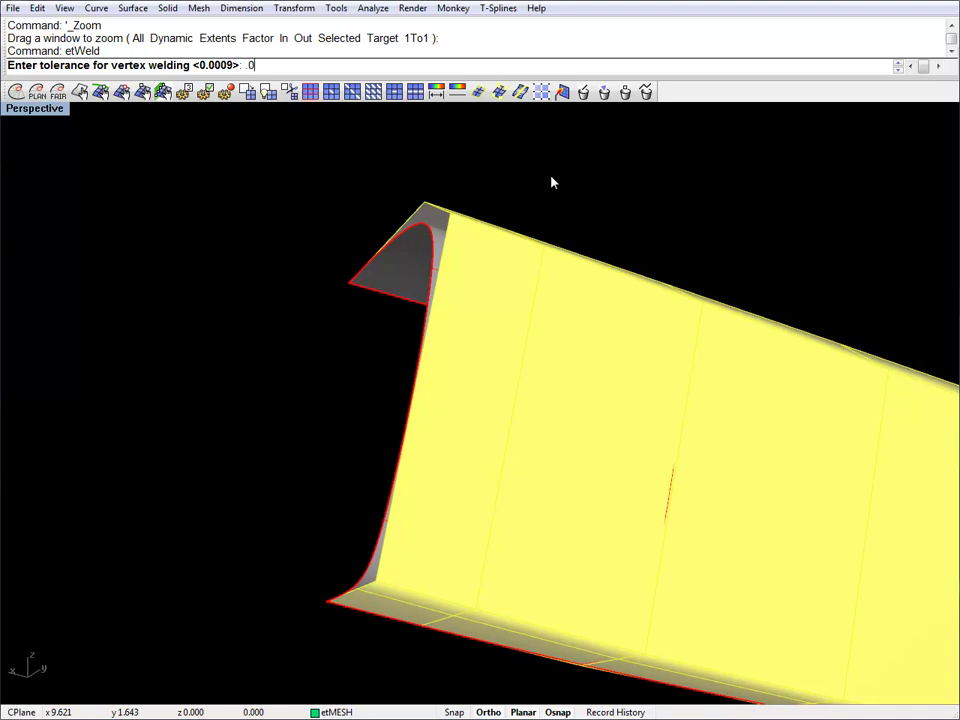
pyautogui.write('.001')
pyautogui.press('Return')
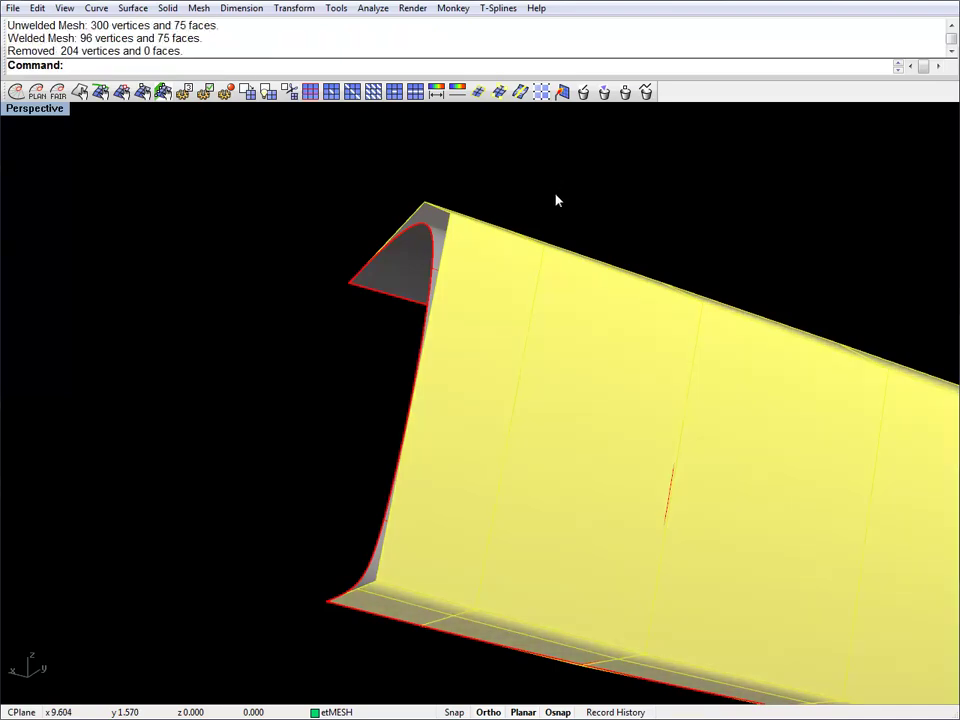
pyautogui.click(557, 200)
# Delete the first crosswise mesh polyline in from the hull's stern end
pyautogui.moveTo(557, 200); pyautogui.dragTo(530, 280, button='right')
pyautogui.click(646, 92)
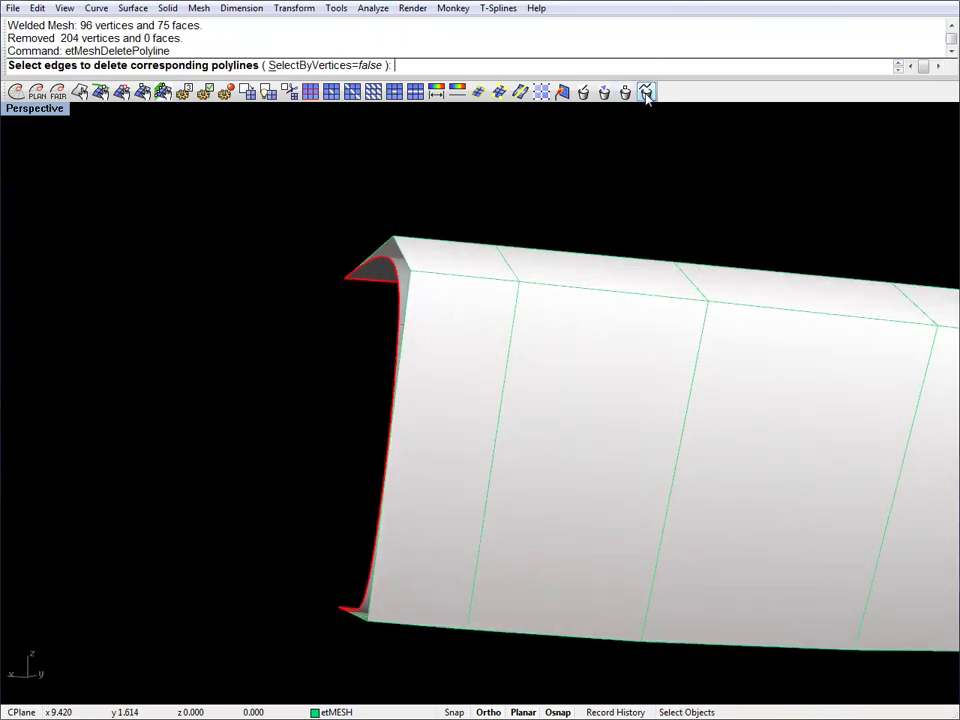
pyautogui.click(528, 293)
pyautogui.press('Return')
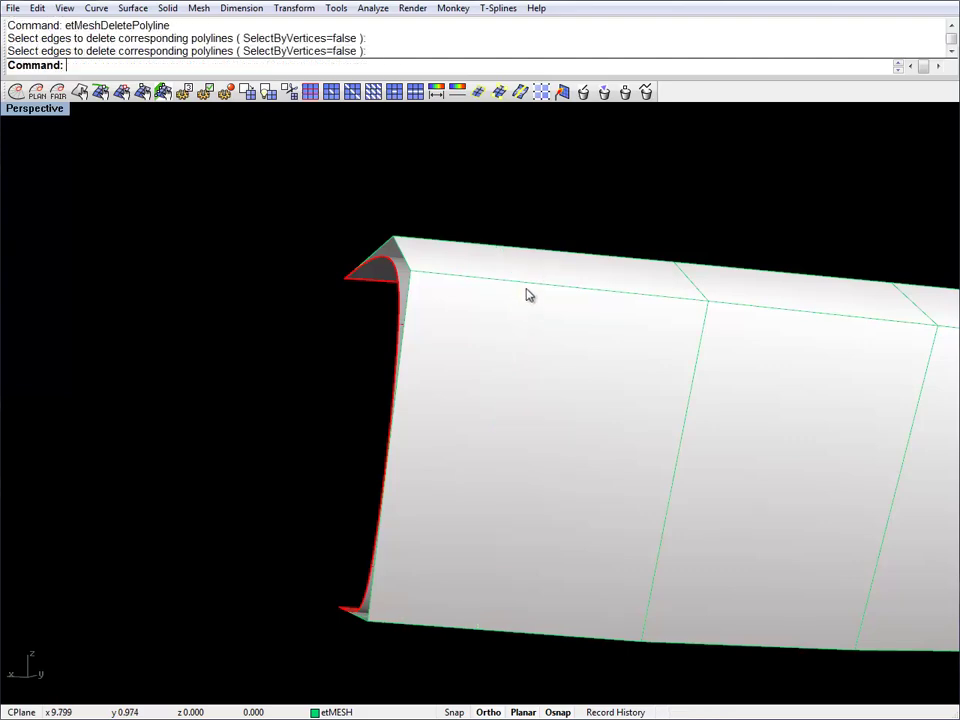
# Add two lengthwise loop cuts to the wide side panel of the mesh, the second through the lower half left by the first
pyautogui.moveTo(508, 352); pyautogui.dragTo(540, 392, button='right')
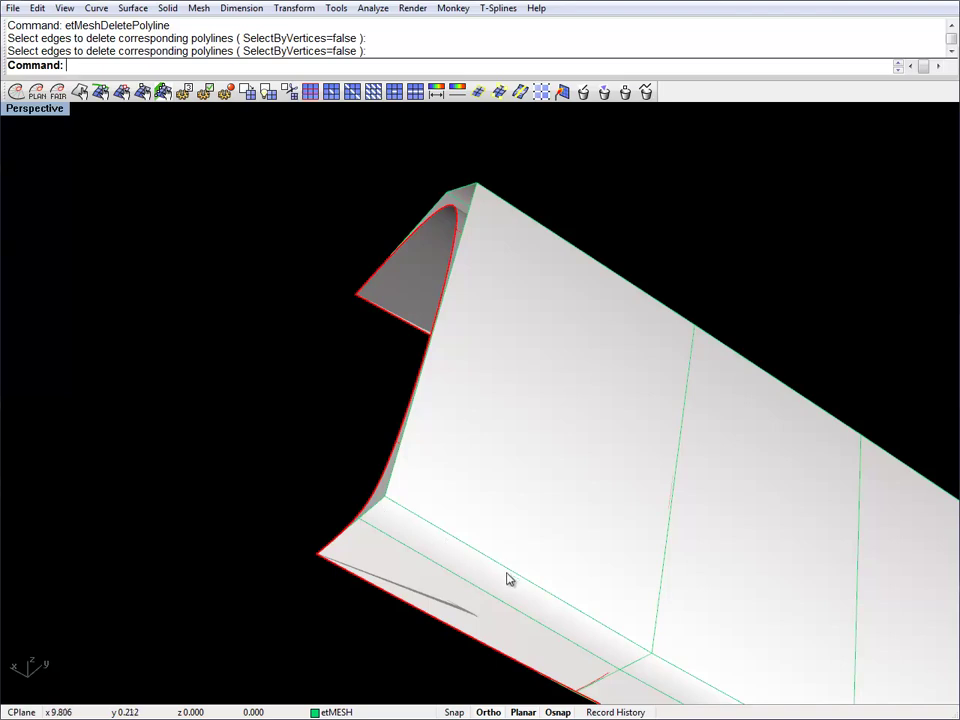
pyautogui.moveTo(505, 399); pyautogui.dragTo(509, 428, button='right')
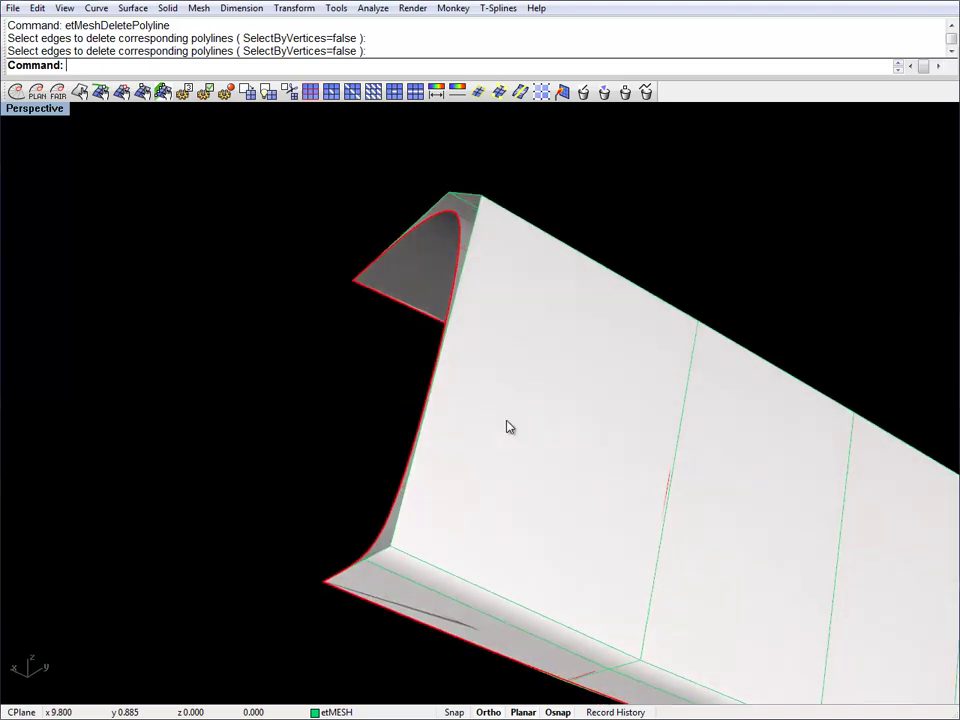
pyautogui.click(416, 92)
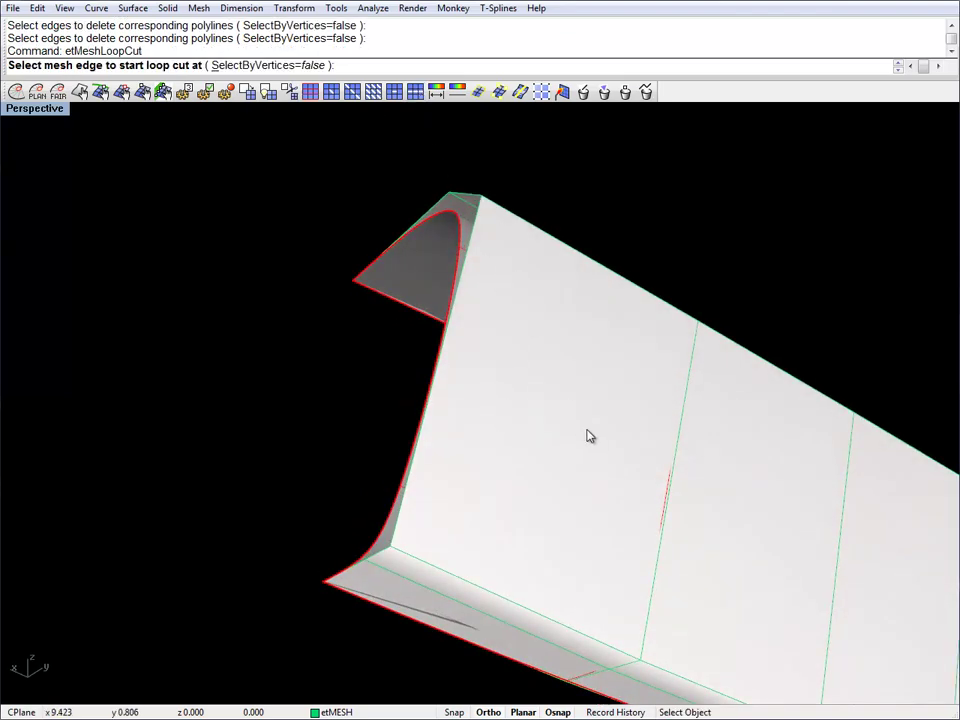
pyautogui.click(679, 460)
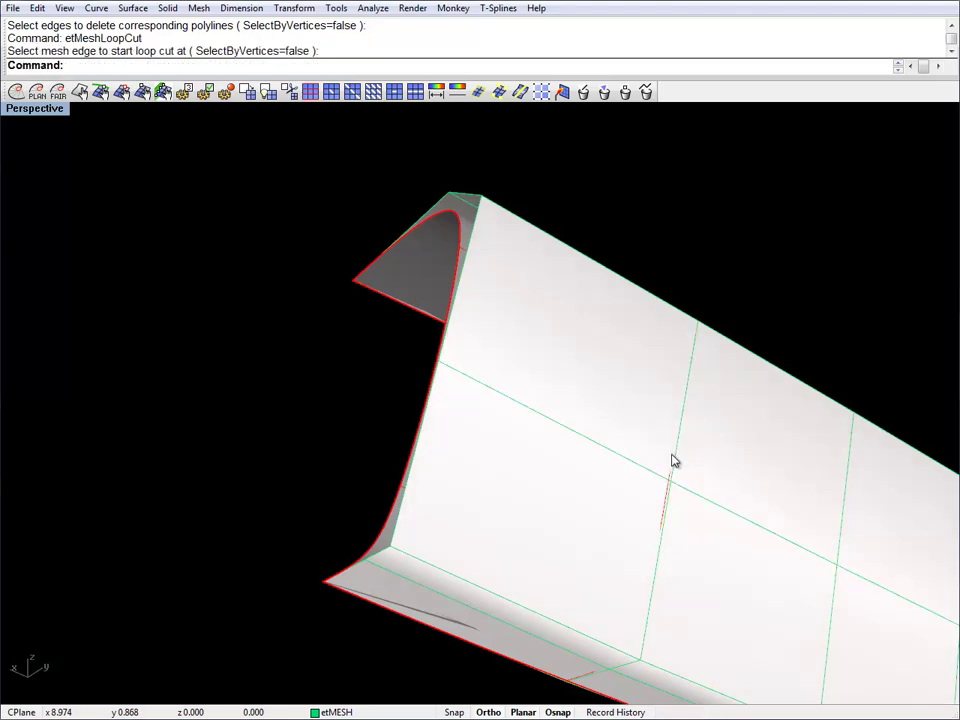
pyautogui.rightClick(664, 540)
pyautogui.click(661, 546)
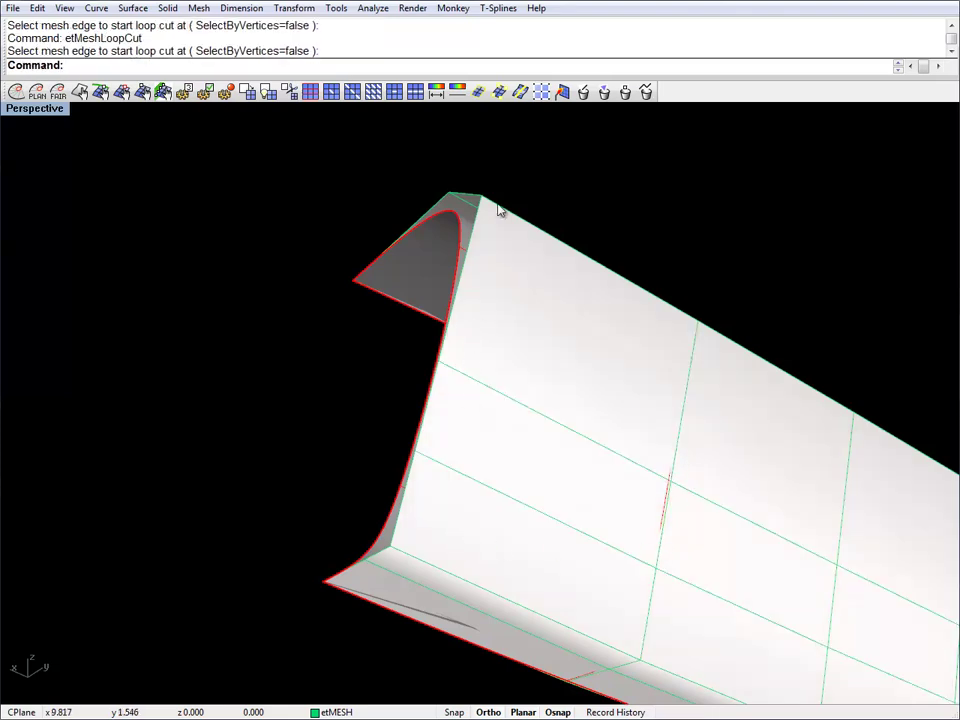
# Delete the lengthwise mesh polyline along the lower edge of the wide side panel
pyautogui.click(645, 92)
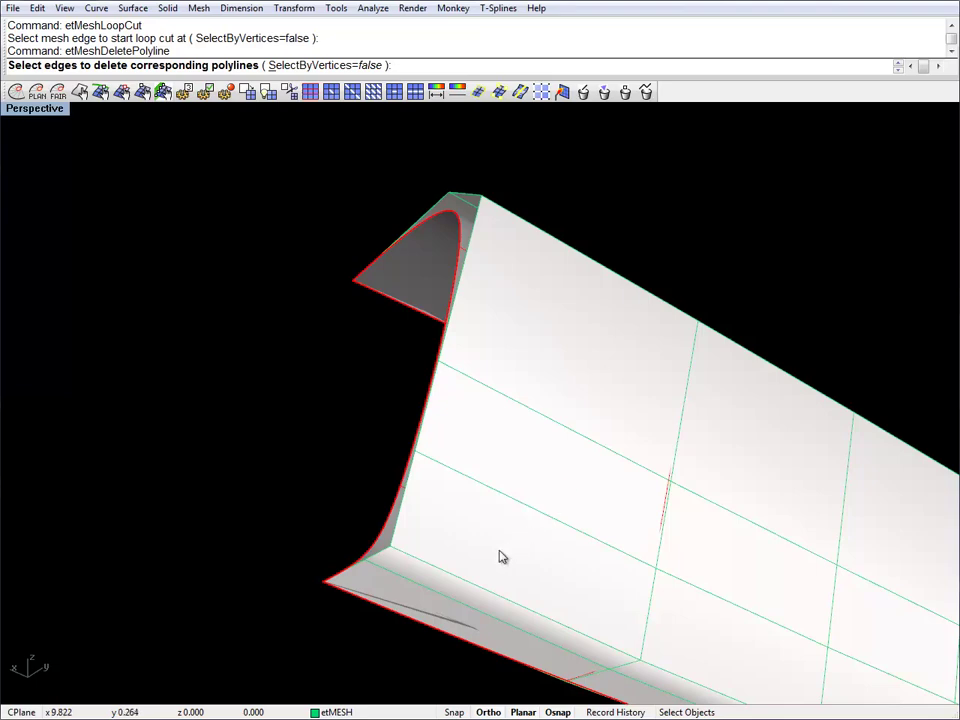
pyautogui.click(462, 584)
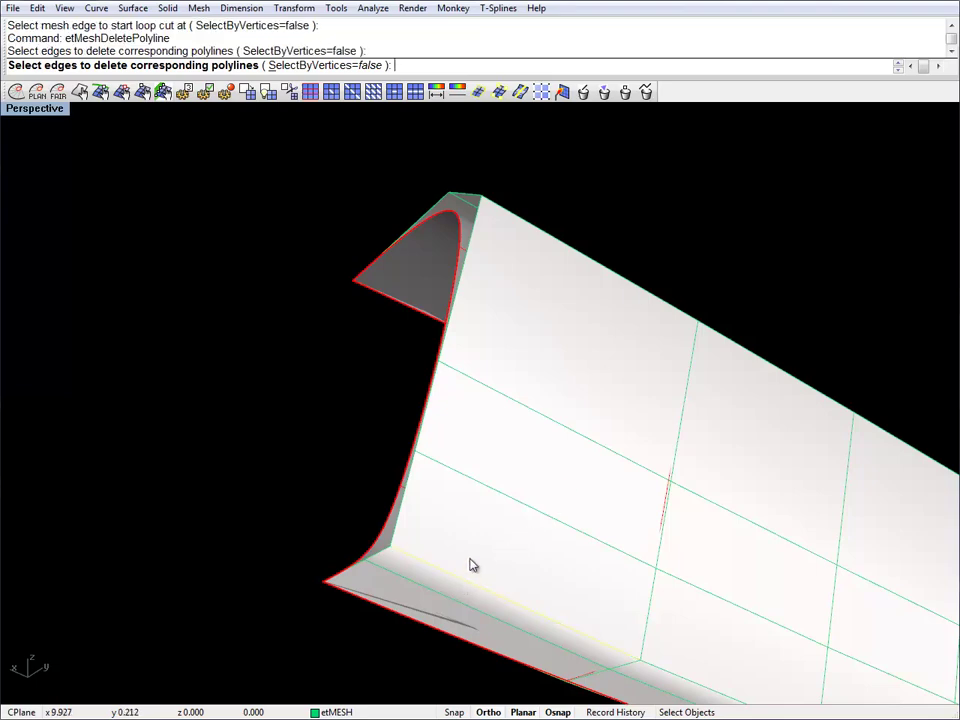
pyautogui.rightClick(471, 562)
# Flag the four end vertices of the hull mesh, two at the stern and two at the bow, as corners
pyautogui.moveTo(473, 561); pyautogui.dragTo(404, 495, button='right')
pyautogui.scroll(-3, 390, 421)
pyautogui.scroll(3, 557, 364)
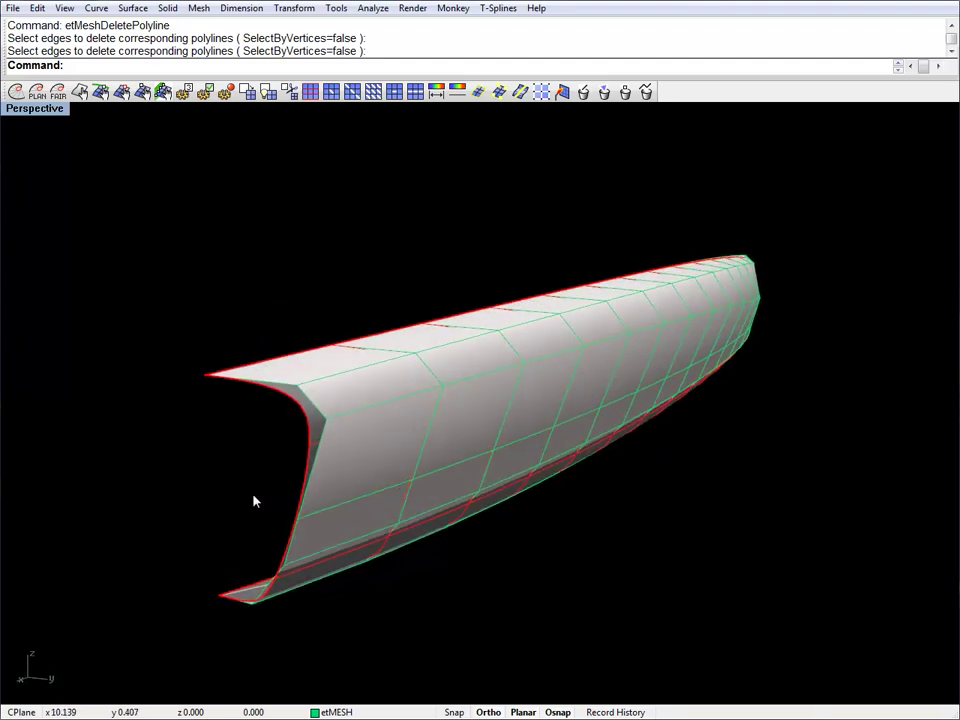
pyautogui.moveTo(277, 410); pyautogui.dragTo(298, 412, button='right')
pyautogui.click(298, 412)
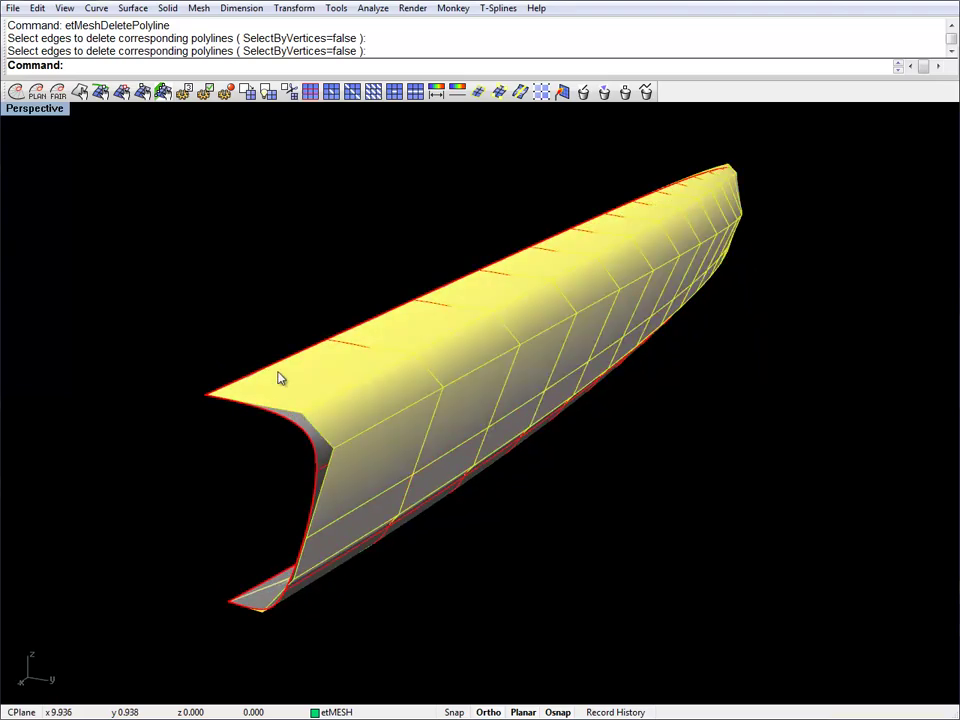
pyautogui.click(121, 91)
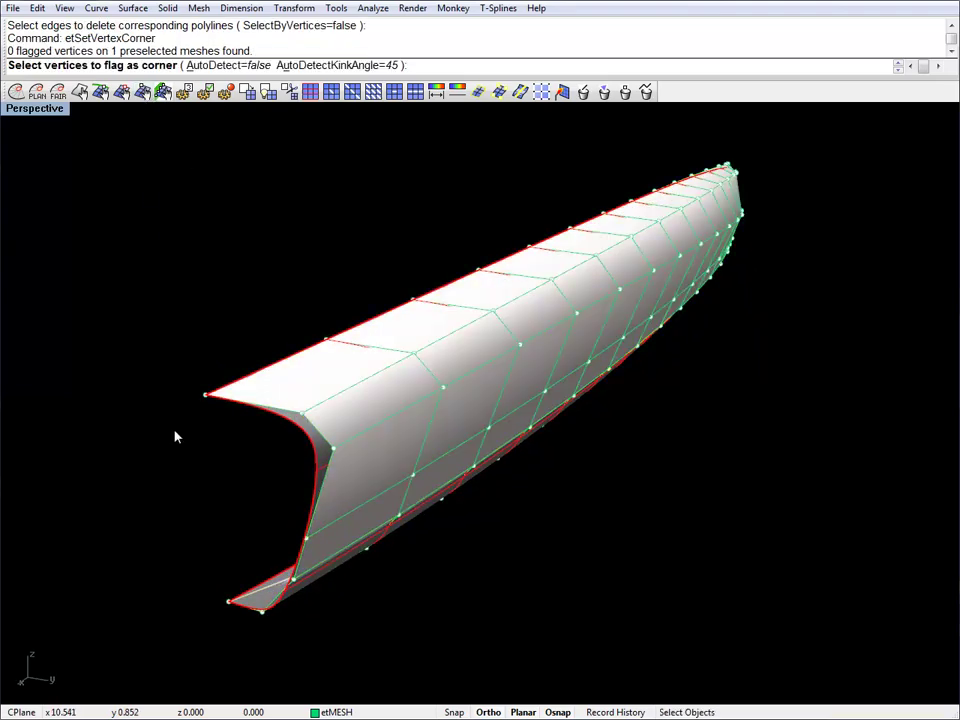
pyautogui.moveTo(163, 358); pyautogui.dragTo(236, 628)
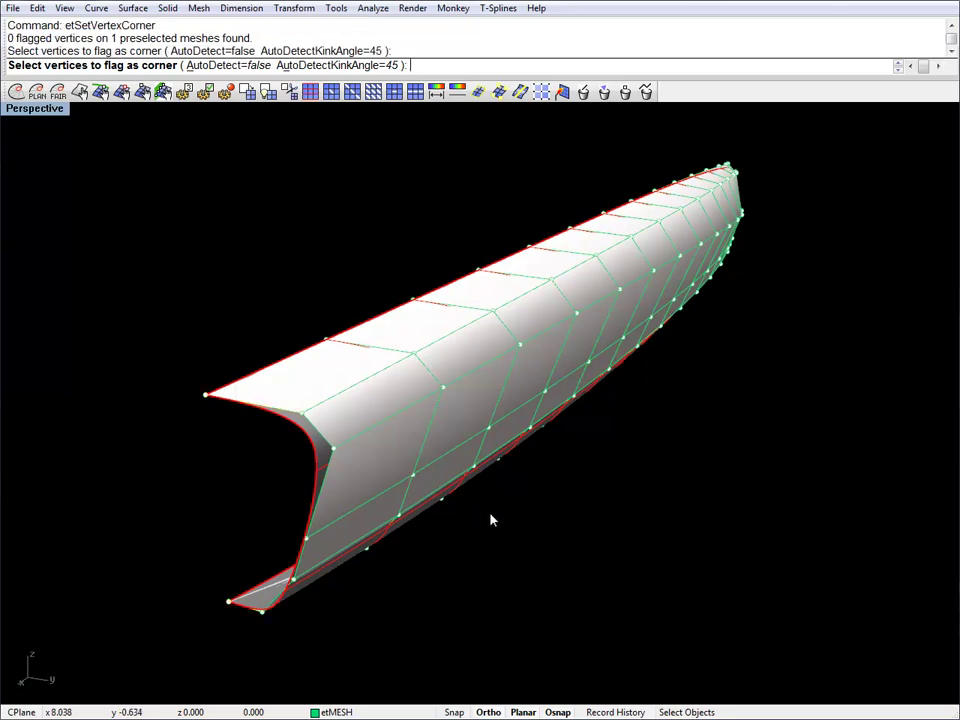
pyautogui.moveTo(491, 519); pyautogui.dragTo(528, 500, button='right')
pyautogui.scroll(5, 528, 500)
pyautogui.keyDown('shift'); pyautogui.moveTo(666, 510); pyautogui.dragTo(388, 428, button='right'); pyautogui.keyUp('shift')
pyautogui.scroll(4, 388, 428)
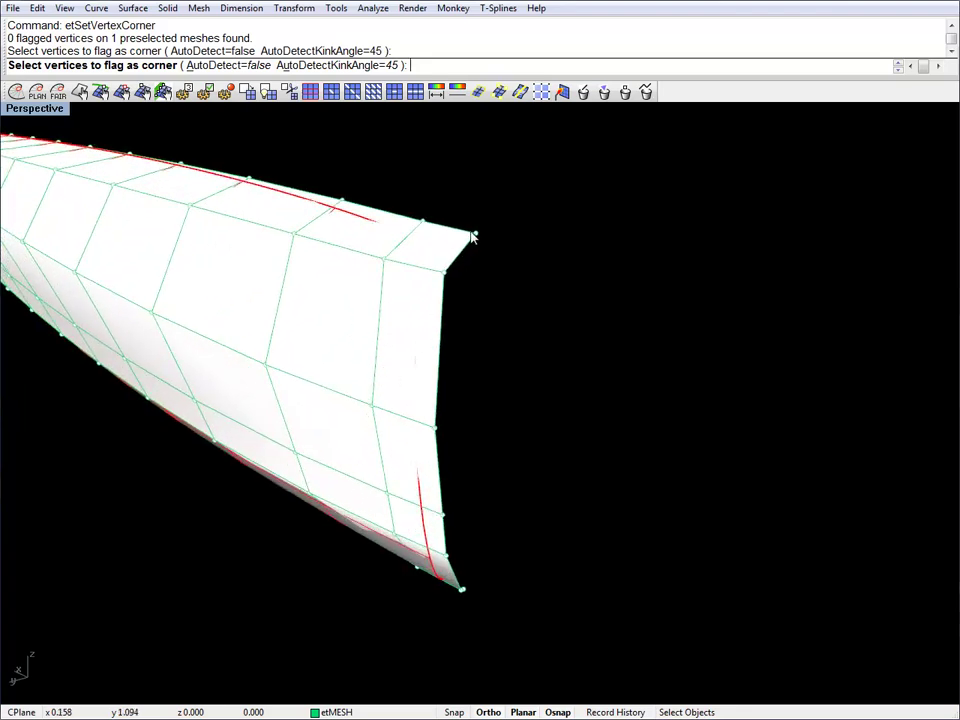
pyautogui.scroll(3, 466, 605)
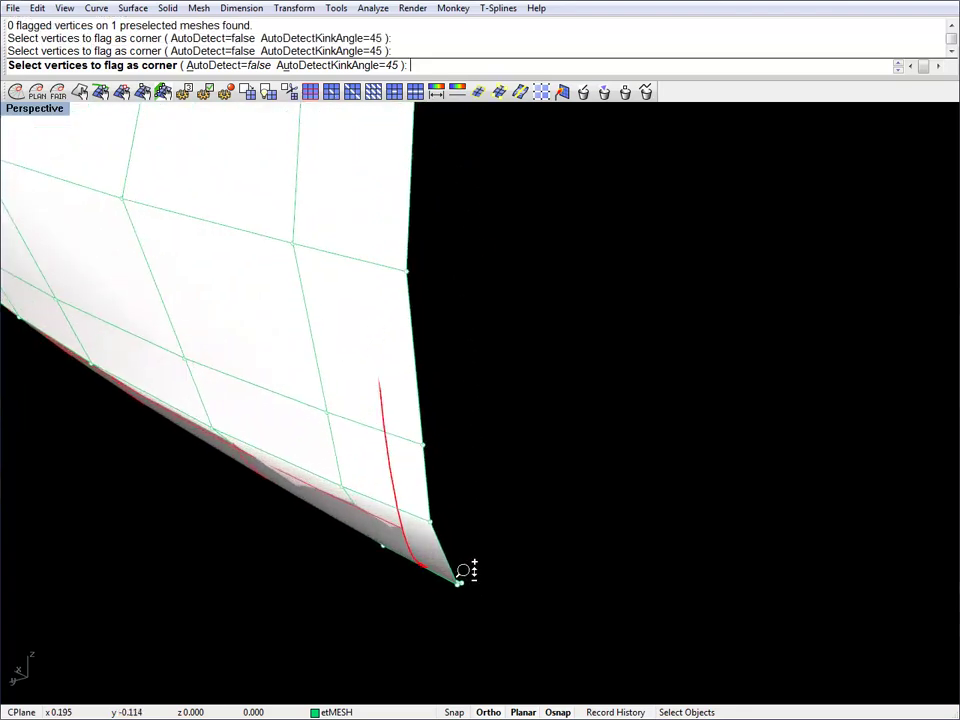
pyautogui.scroll(-1, 495, 503)
pyautogui.scroll(-5, 495, 503)
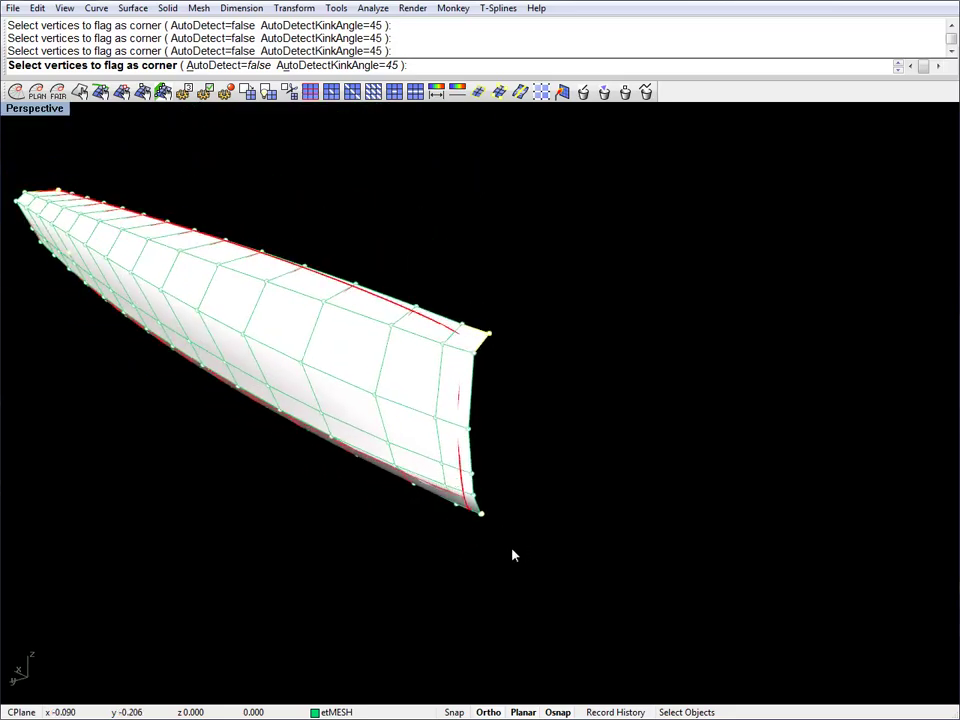
pyautogui.moveTo(512, 553); pyautogui.dragTo(272, 285, button='right')
pyautogui.scroll(3, 216, 338)
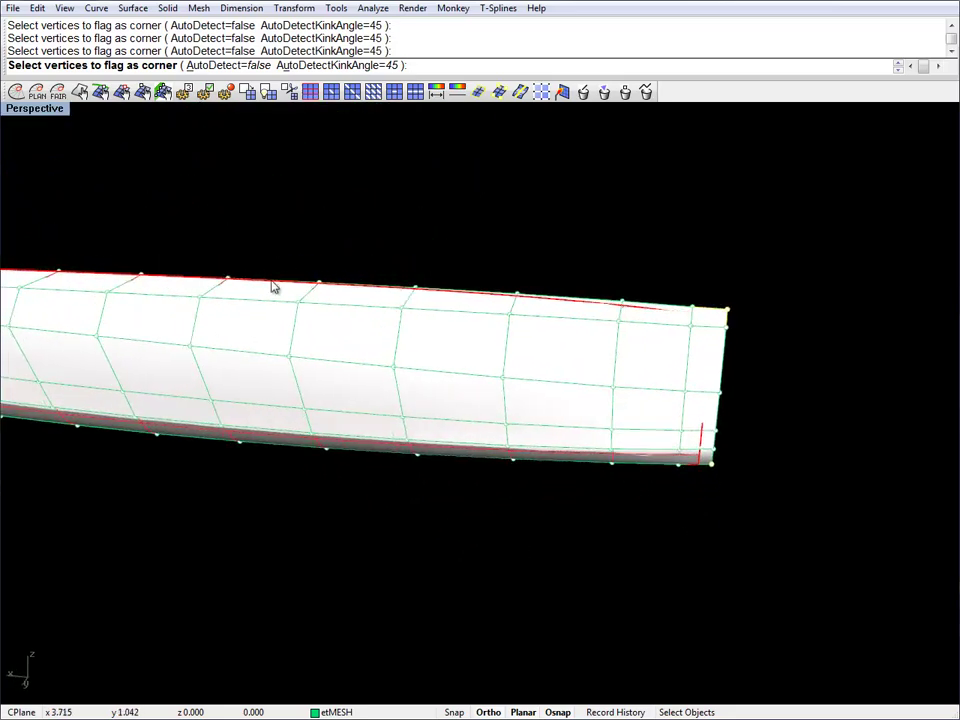
pyautogui.press('Return')
# Flag the upper and lower end vertices at the hull mesh's open stern end as fixed
pyautogui.moveTo(183, 352); pyautogui.dragTo(347, 456, button='right')
pyautogui.scroll(3, 271, 479)
pyautogui.scroll(3, 270, 470)
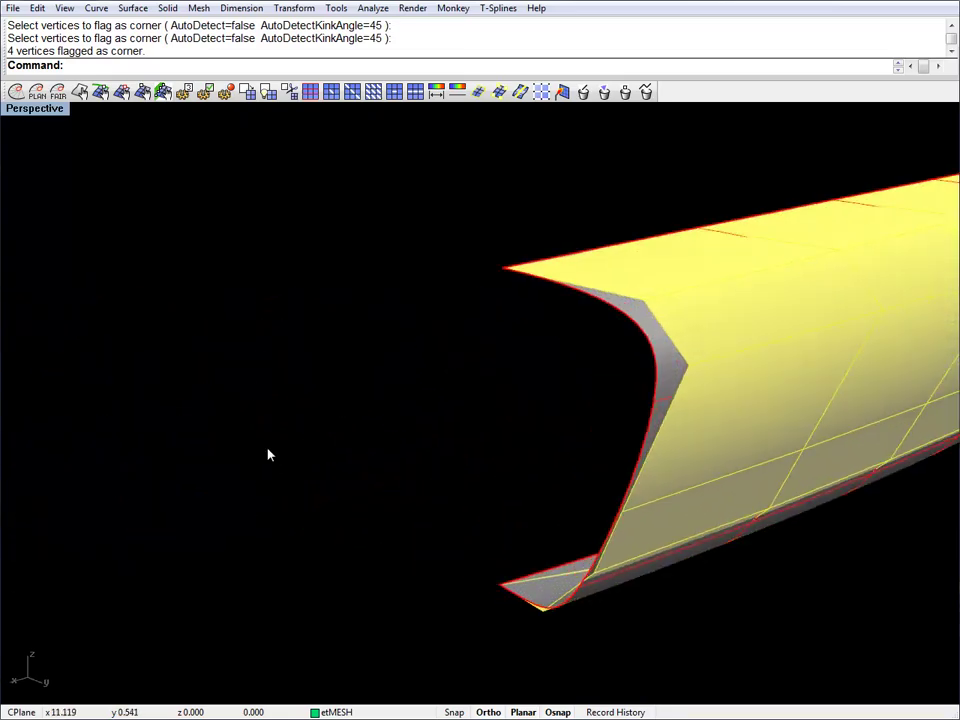
pyautogui.click(121, 92)
pyautogui.click(503, 270)
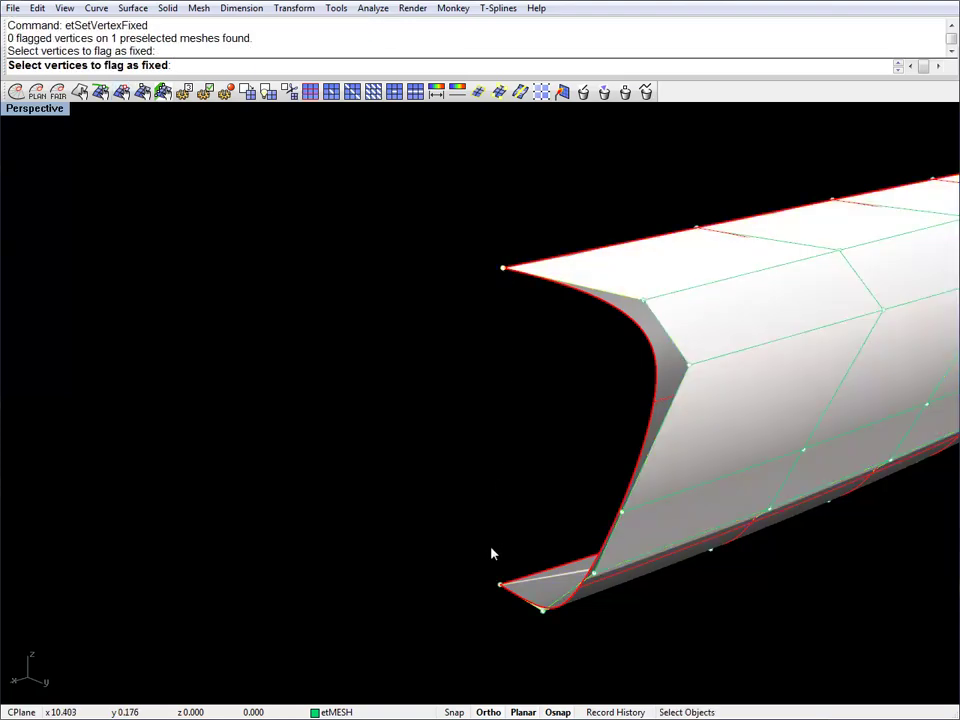
pyautogui.click(503, 587)
pyautogui.press('Return')
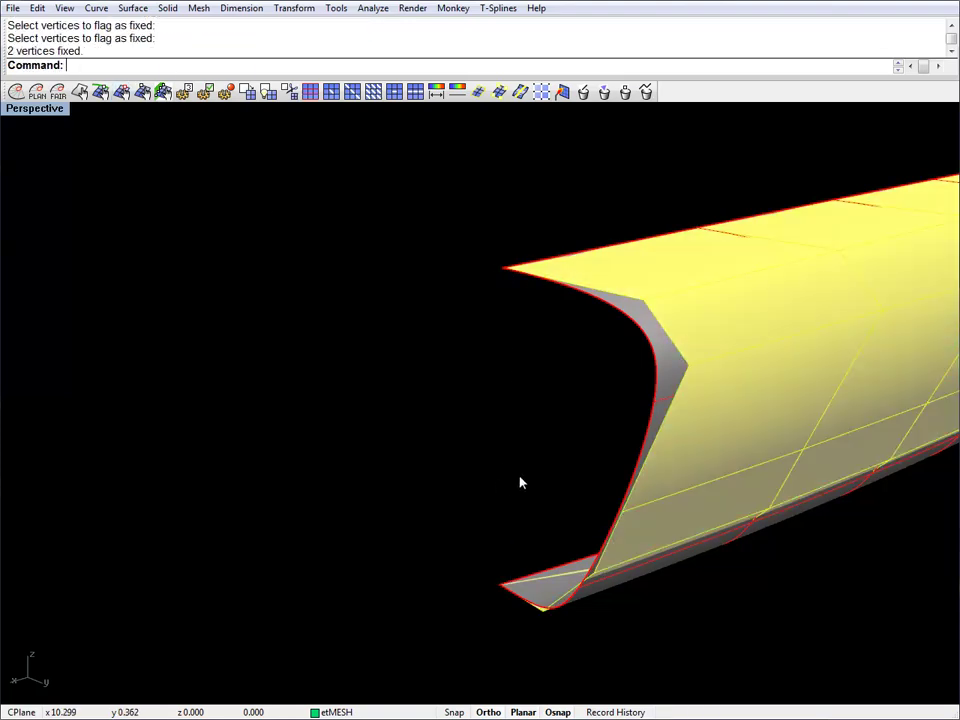
# Set the hull surface as the reference object for the mesh optimization
pyautogui.click(643, 340)
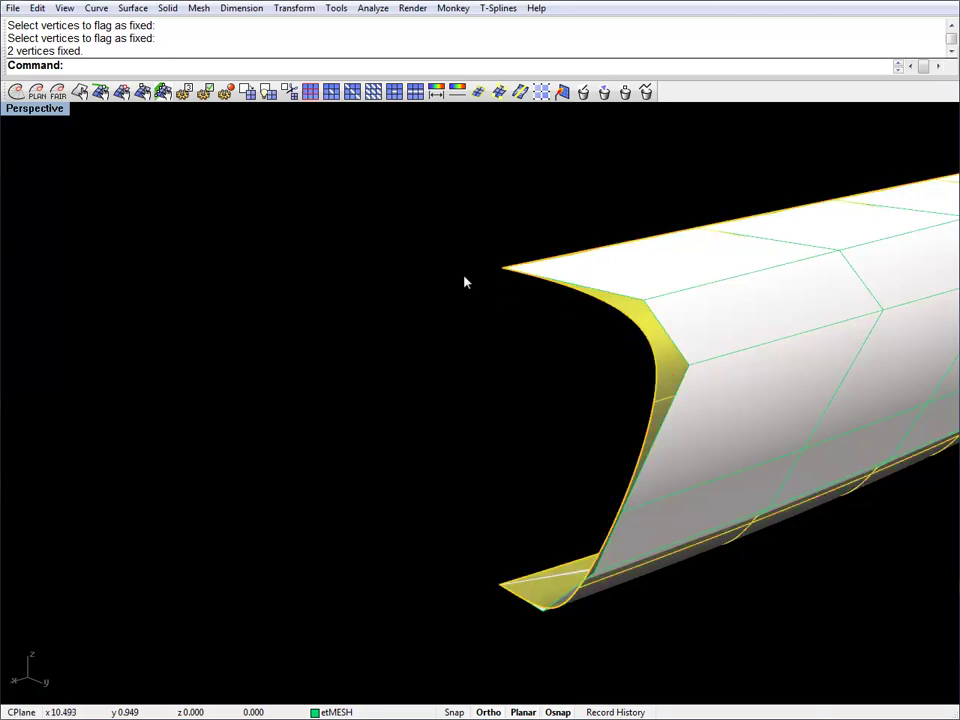
pyautogui.click(78, 93)
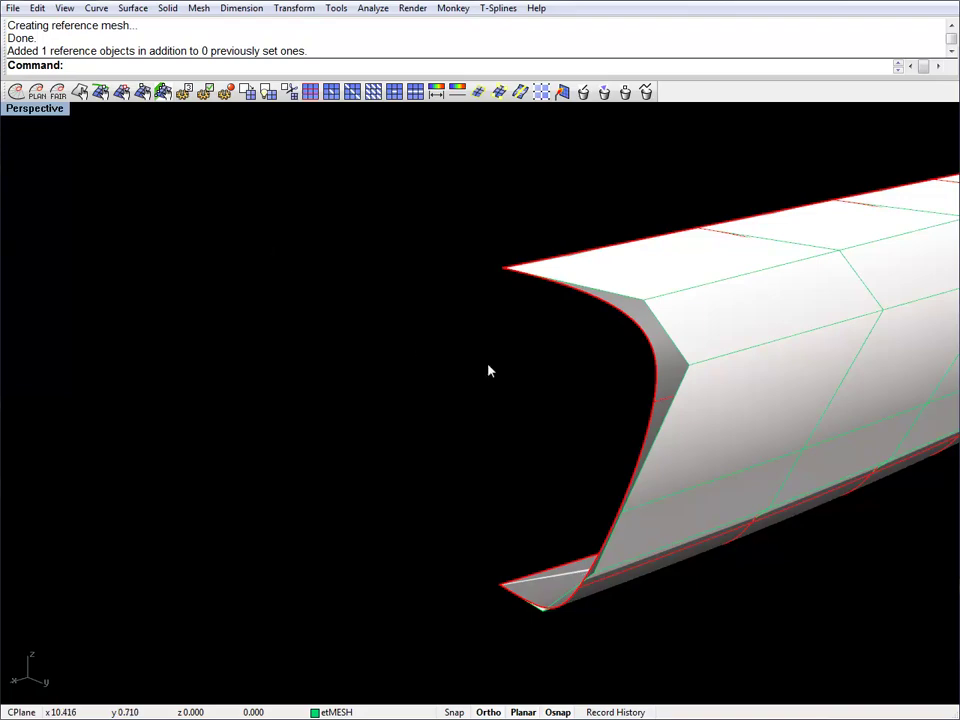
# Set the OriginalCloseness importance to 1.2 in the optimization options
pyautogui.moveTo(620, 361); pyautogui.dragTo(465, 366, button='right')
pyautogui.scroll(4, 917, 223)
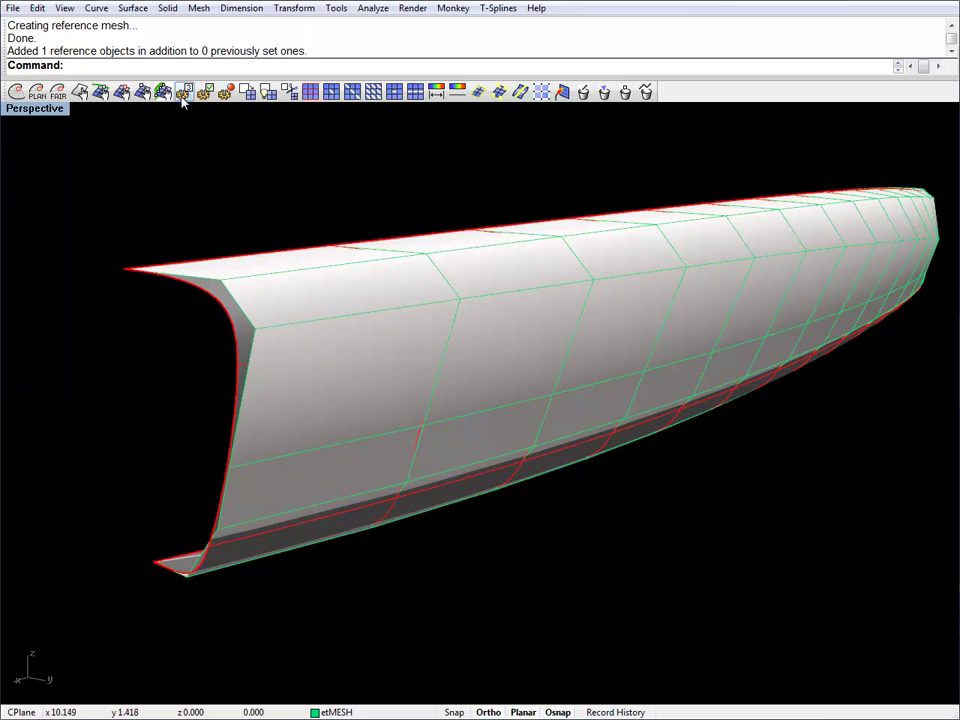
pyautogui.click(182, 95)
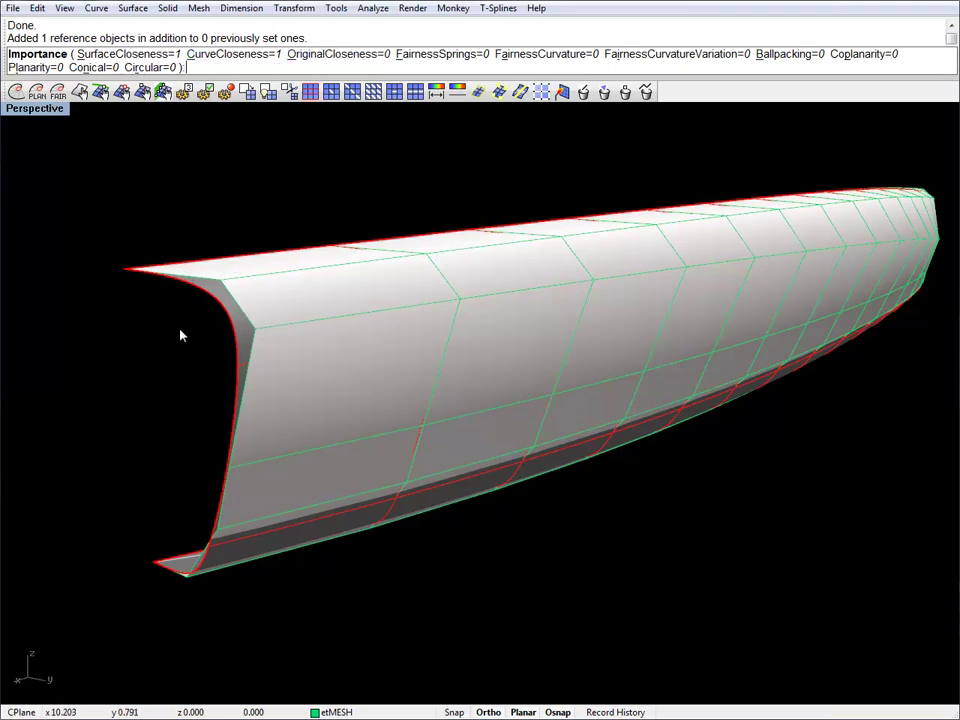
pyautogui.moveTo(250, 557); pyautogui.dragTo(306, 514, button='right')
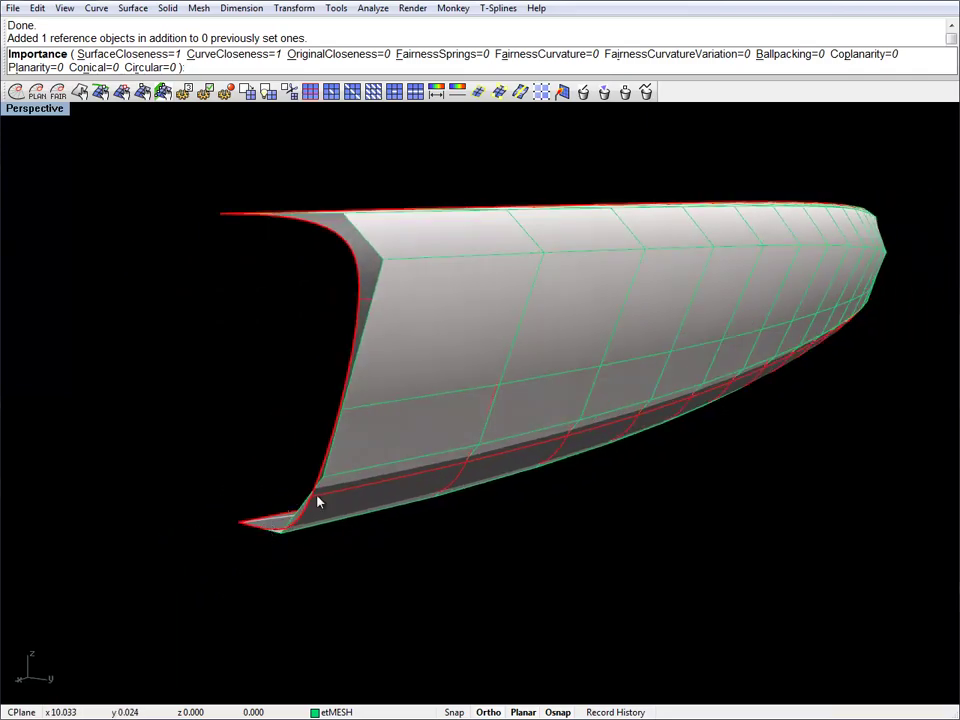
pyautogui.moveTo(364, 444); pyautogui.dragTo(365, 200, button='right')
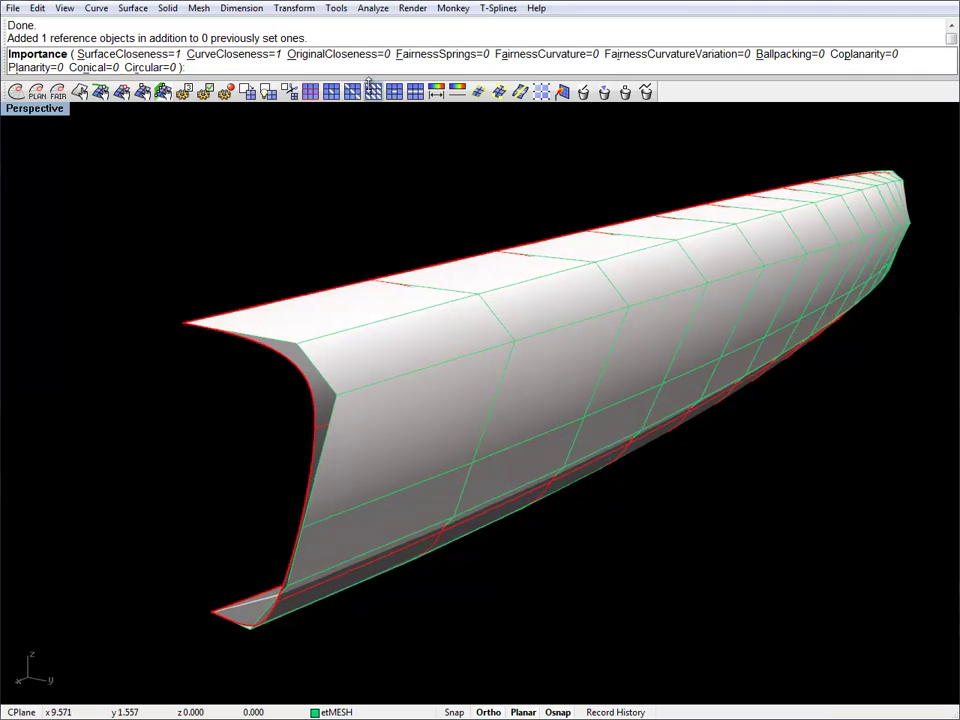
pyautogui.click(358, 55)
pyautogui.write('1.2')
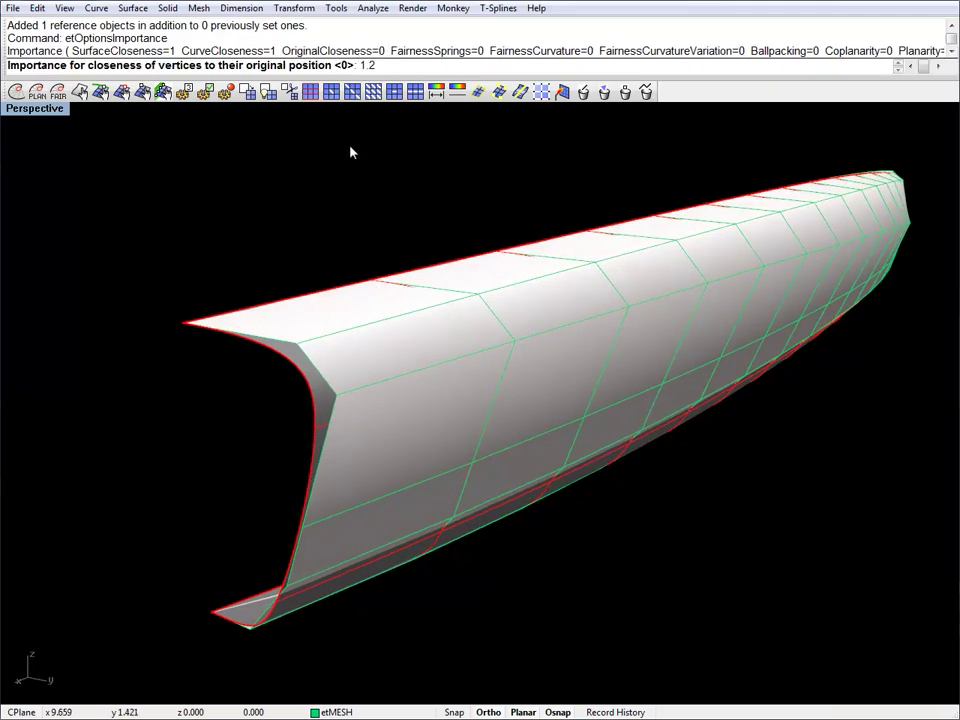
pyautogui.press('Return')
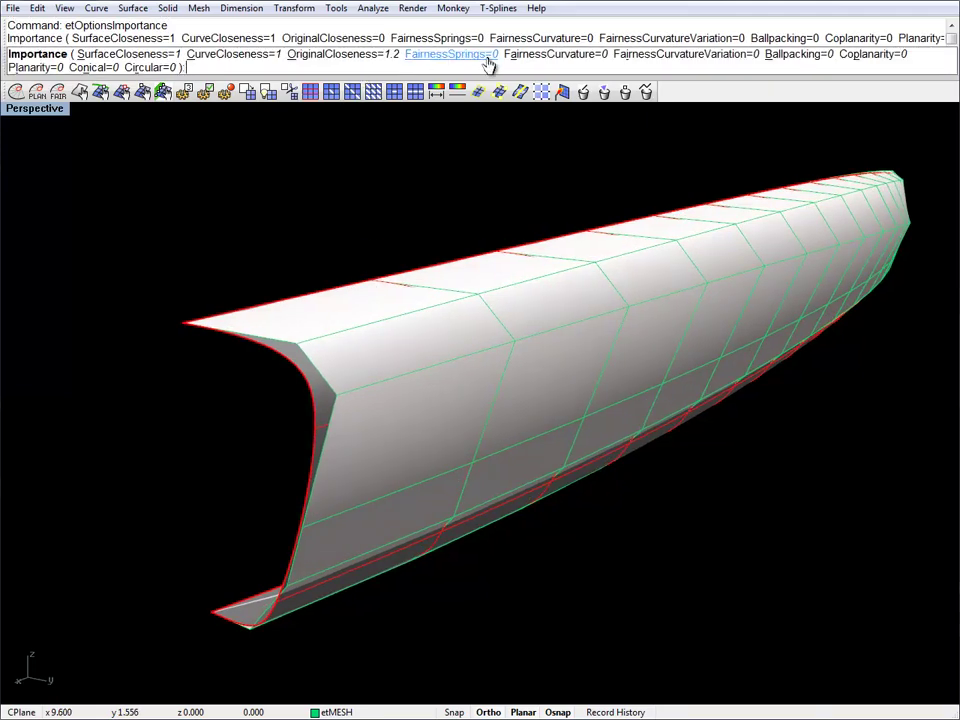
pyautogui.rightClick(176, 274)
# Optimize the hull mesh toward the reference surface repeatedly until the optimization converges
pyautogui.click(306, 350)
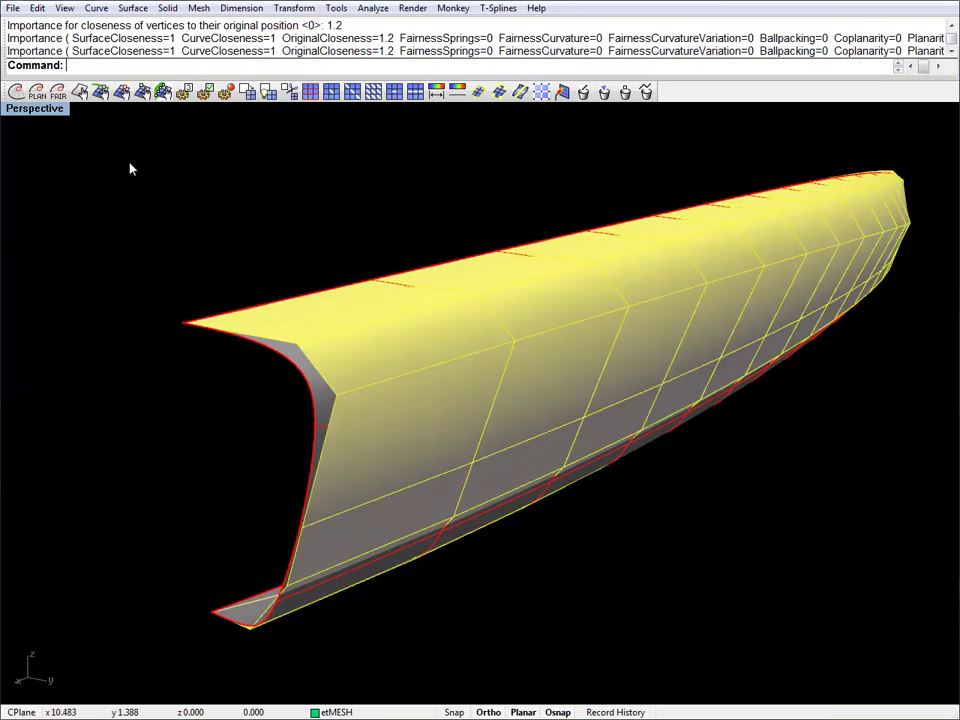
pyautogui.click(16, 92)
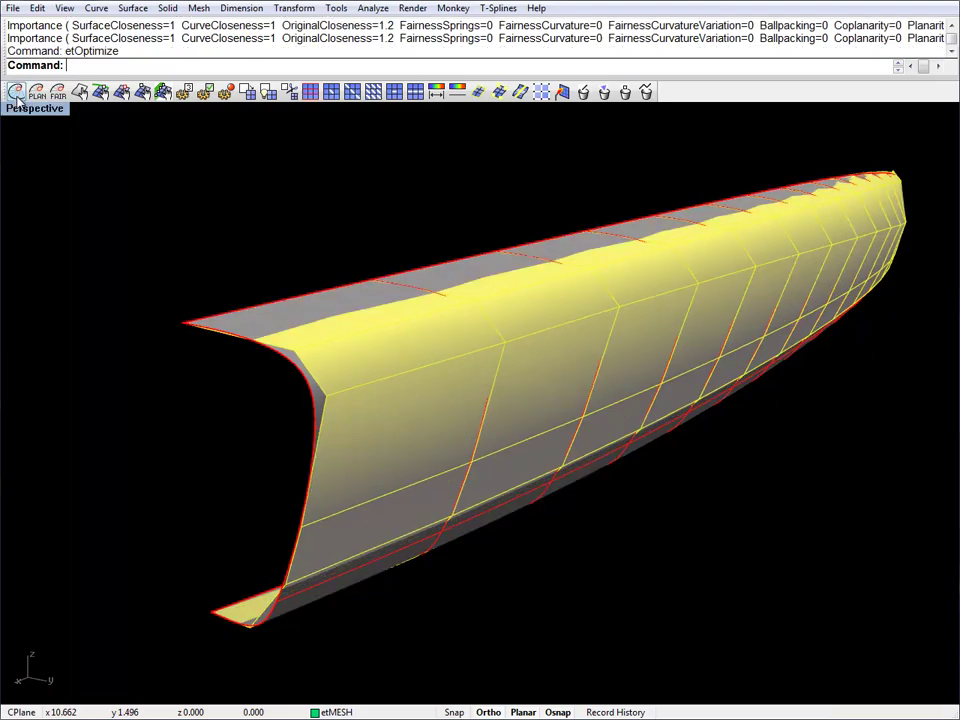
pyautogui.click(17, 97)
pyautogui.click(17, 97)
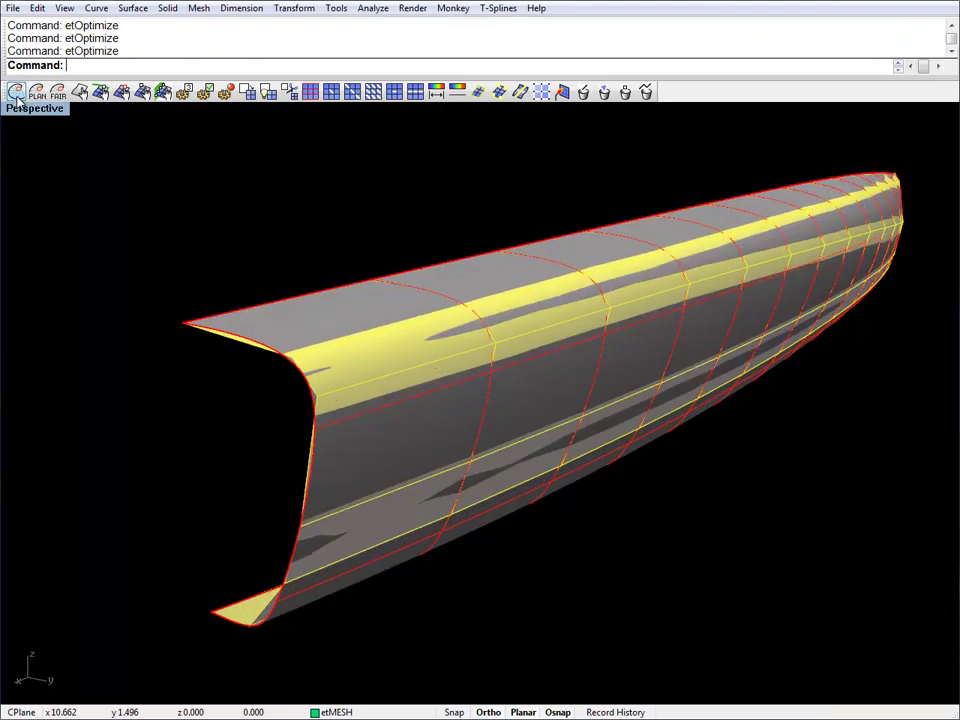
pyautogui.click(17, 97)
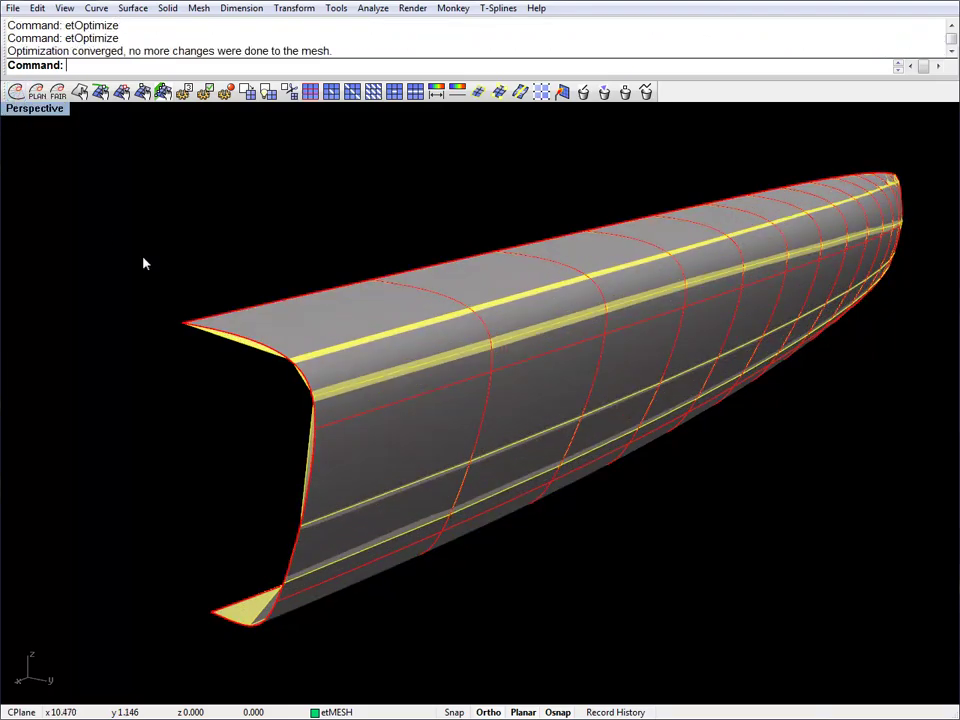
# Scale the hull surface in one direction by 1.05, widthwise along world Y, from the lower end point at the stern
pyautogui.moveTo(182, 279); pyautogui.dragTo(436, 362, button='right')
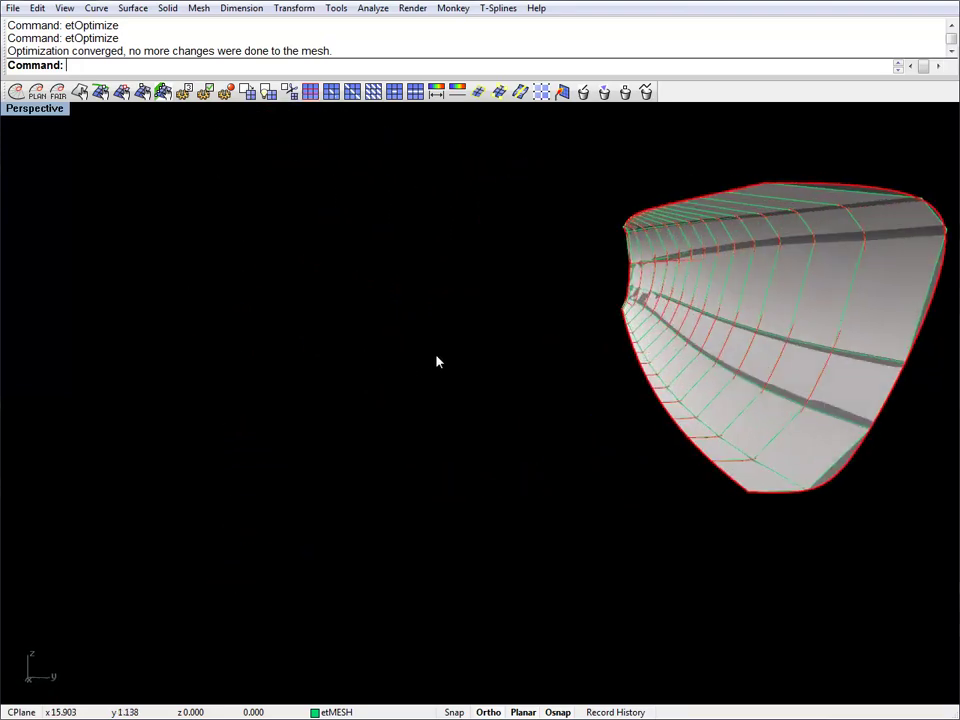
pyautogui.moveTo(498, 339); pyautogui.dragTo(572, 360, button='right')
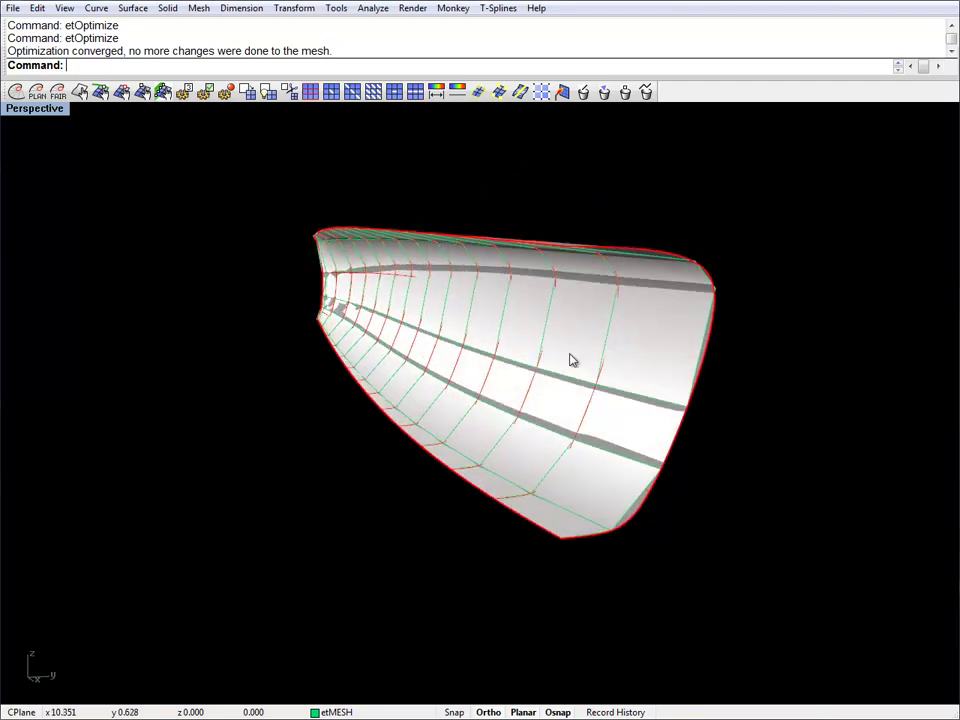
pyautogui.moveTo(727, 397); pyautogui.dragTo(339, 389, button='right')
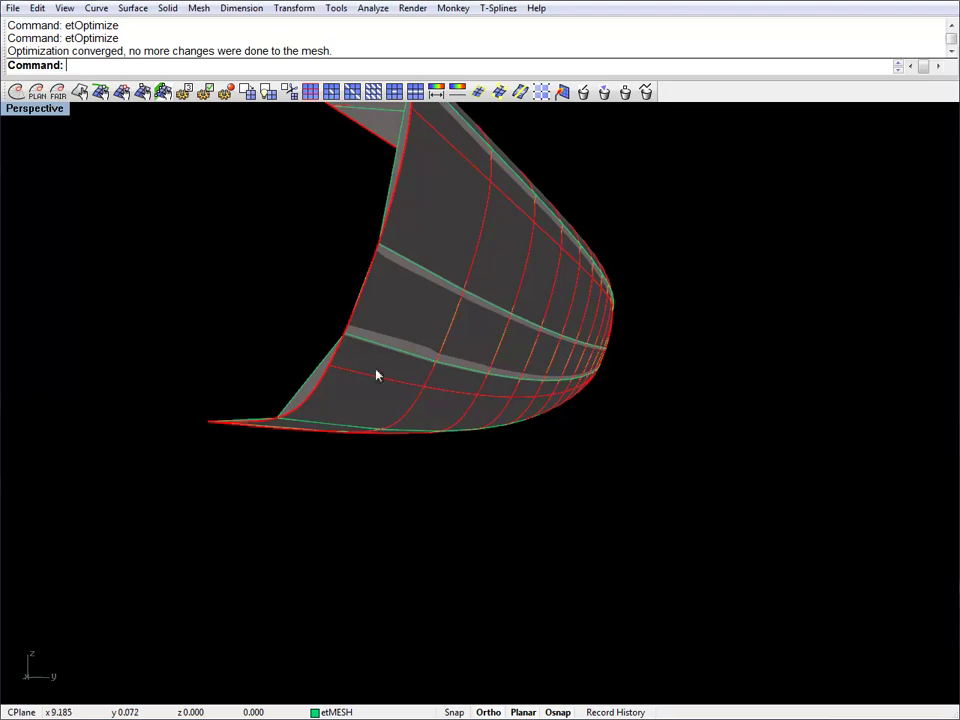
pyautogui.click(328, 378)
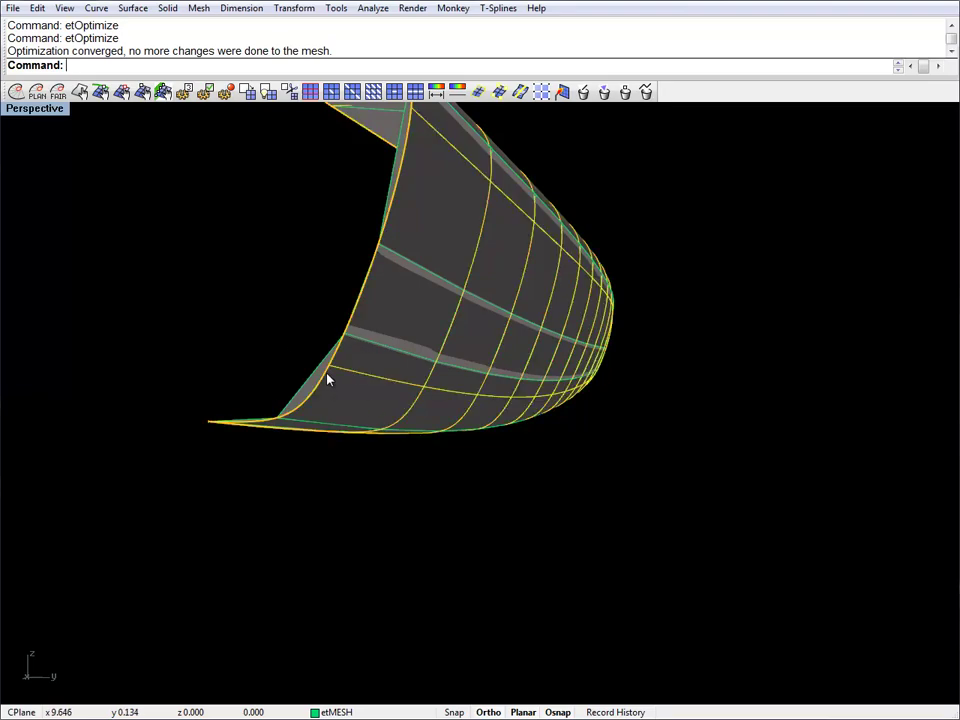
pyautogui.moveTo(343, 369); pyautogui.dragTo(338, 480, button='right')
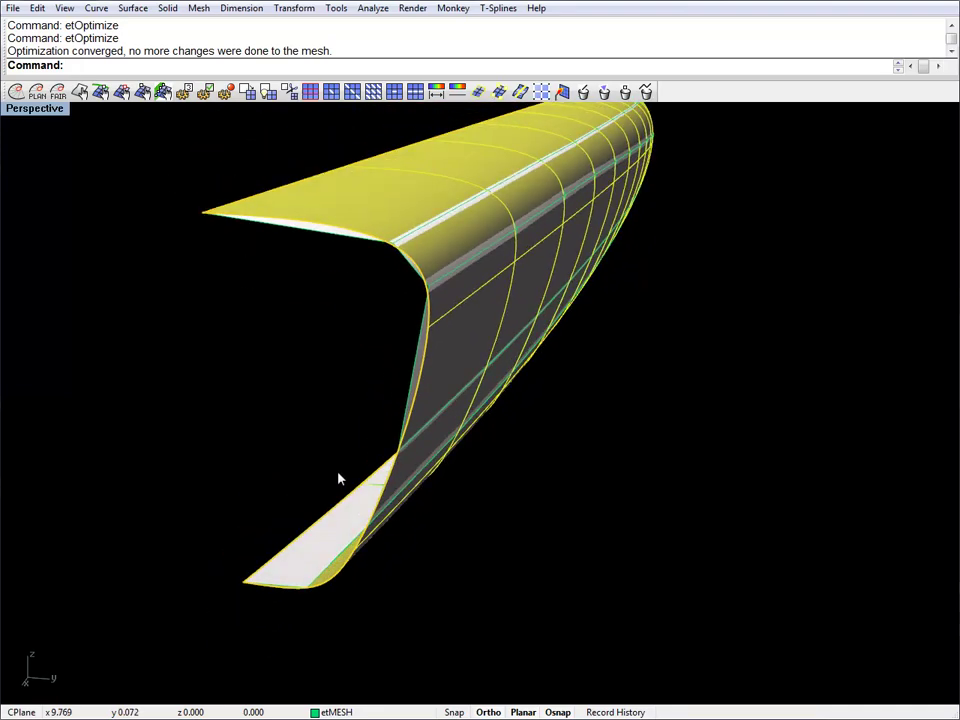
pyautogui.write('sc1')
pyautogui.press('Return')
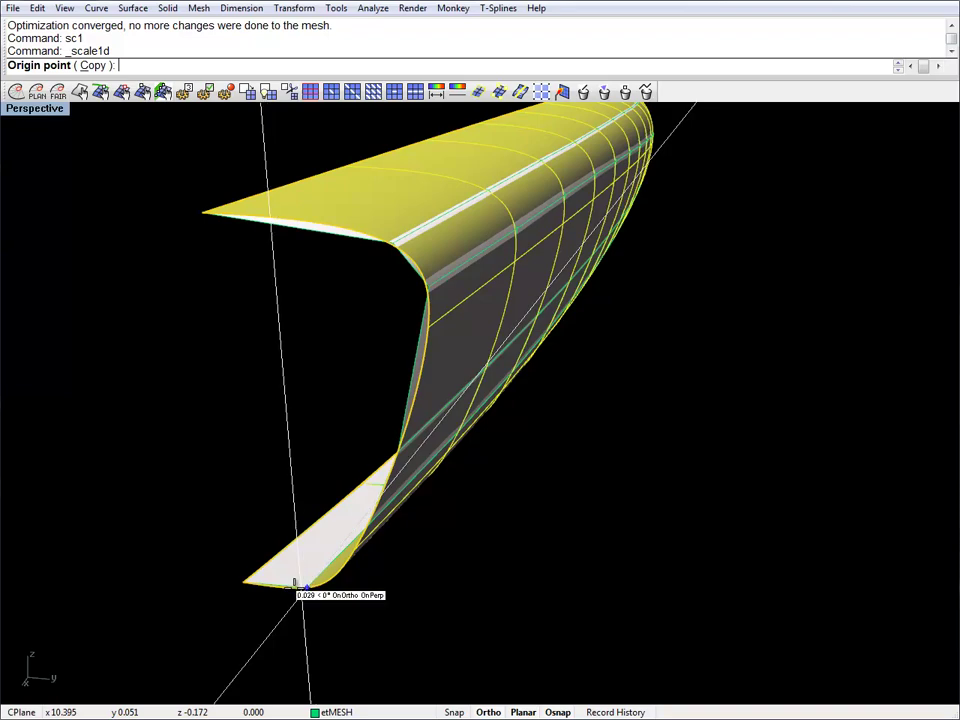
pyautogui.press('F6')
pyautogui.click(245, 581)
pyautogui.write('1')
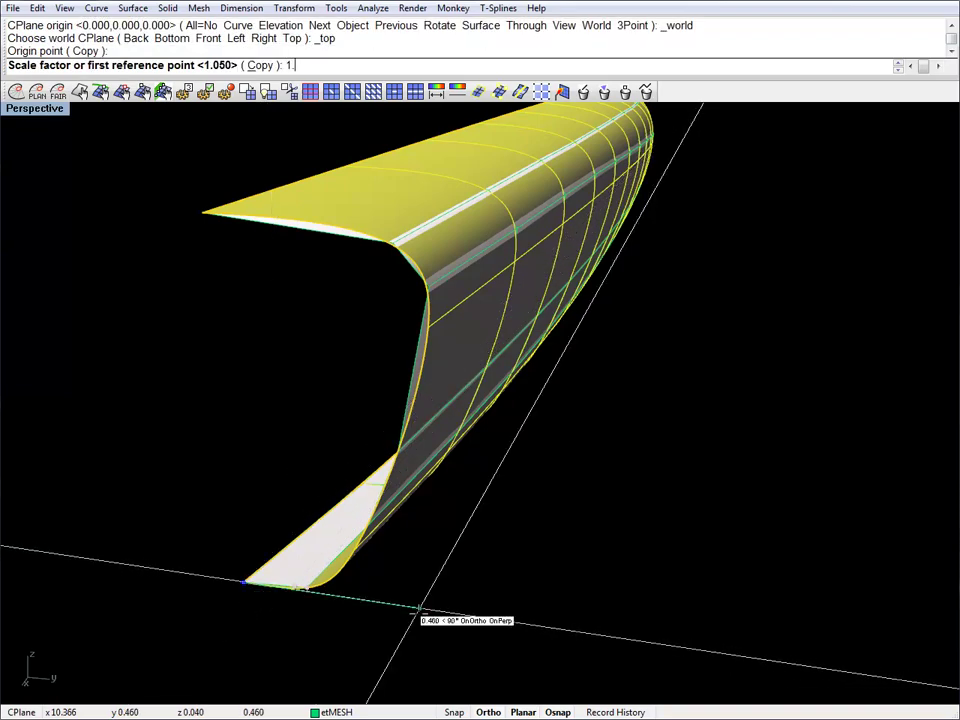
pyautogui.write('.05')
pyautogui.press('Return')
pyautogui.click(420, 609)
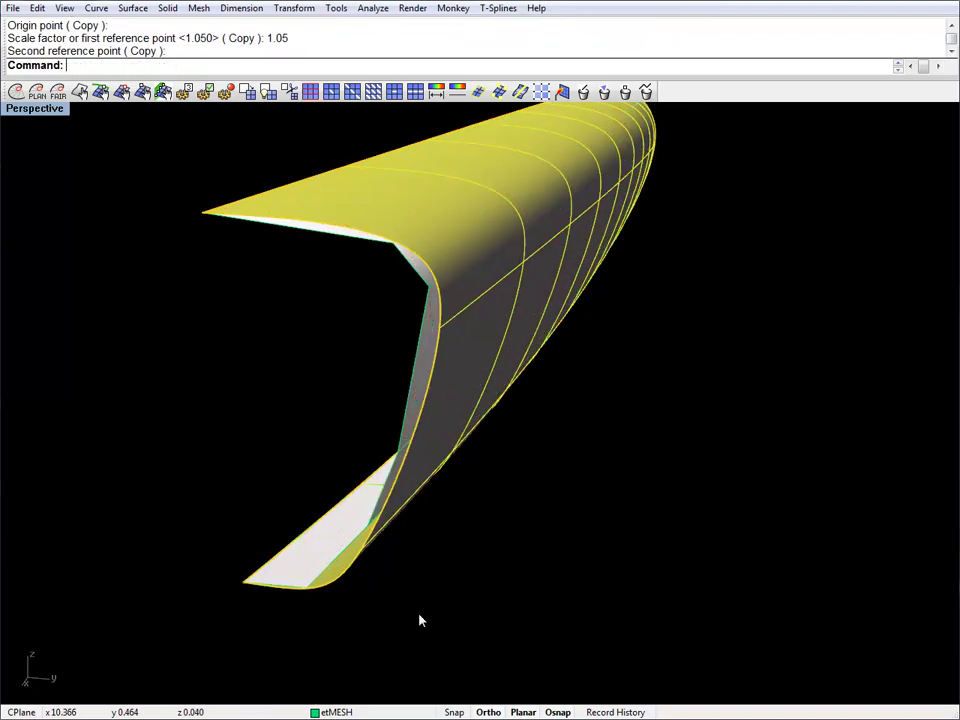
# Optimize the hull mesh again until it converges, leaving the scaled hull surface out of the selection
pyautogui.click(466, 588)
pyautogui.scroll(3, 469, 375)
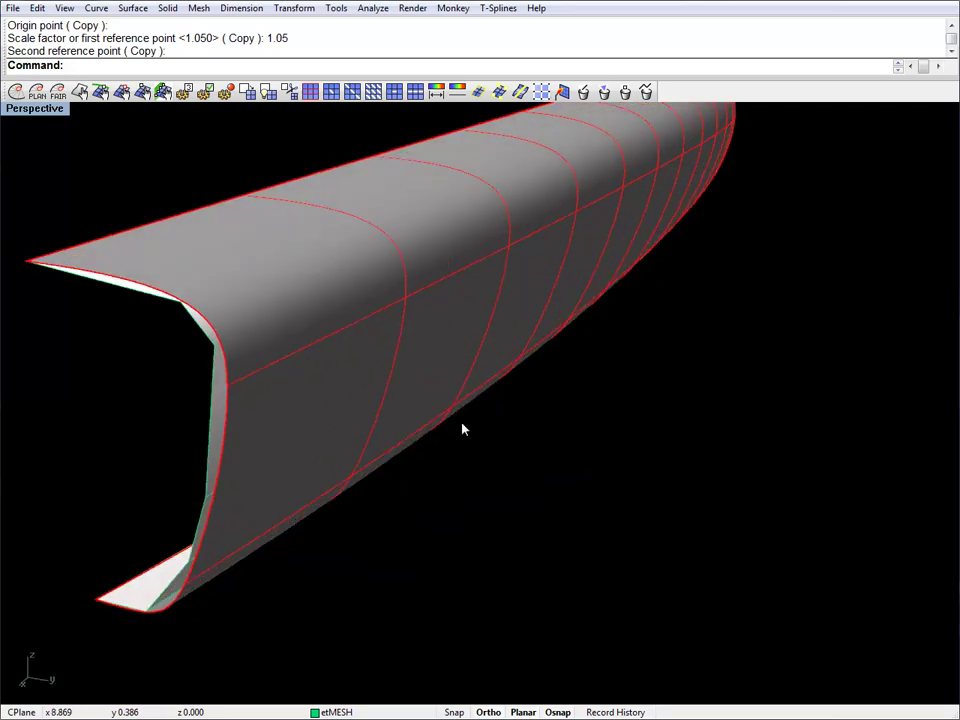
pyautogui.moveTo(462, 430); pyautogui.dragTo(314, 472, button='right')
pyautogui.click(262, 464)
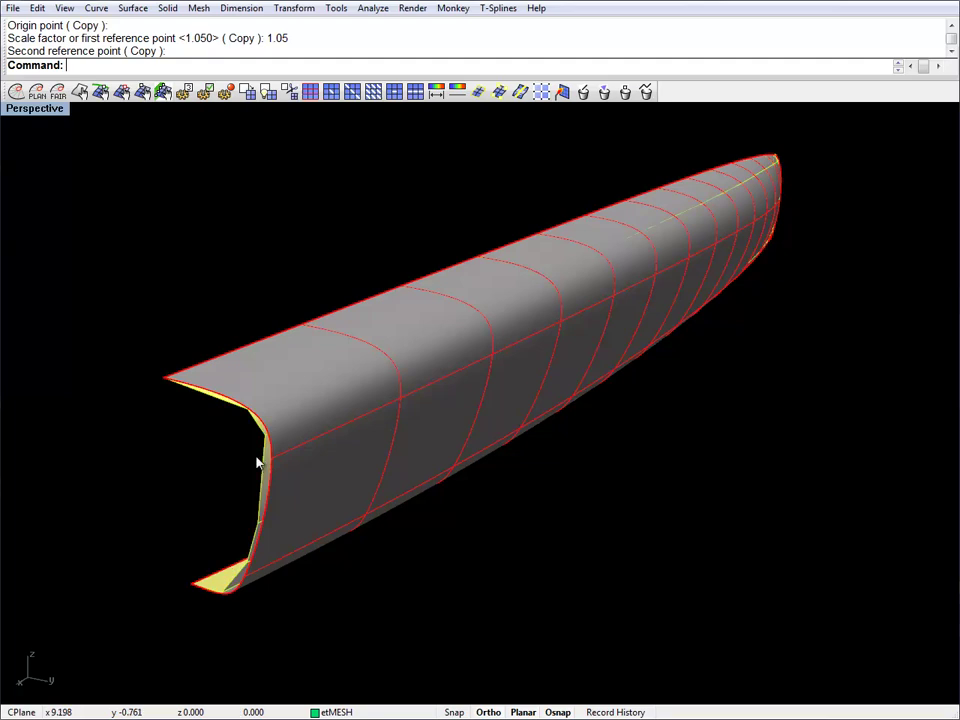
pyautogui.click(16, 92)
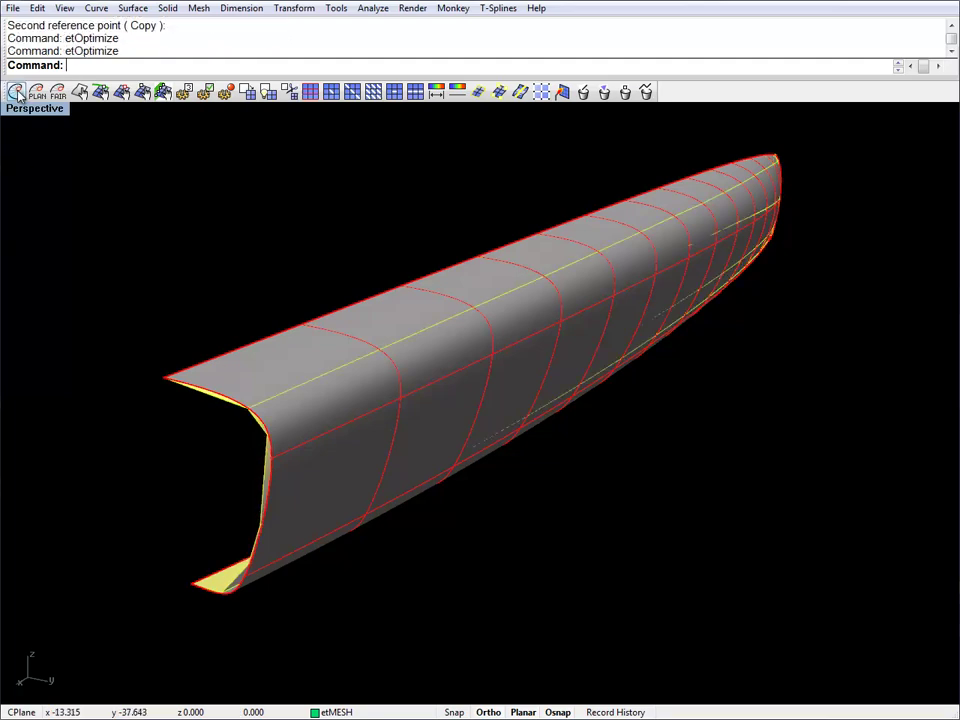
pyautogui.click(16, 92)
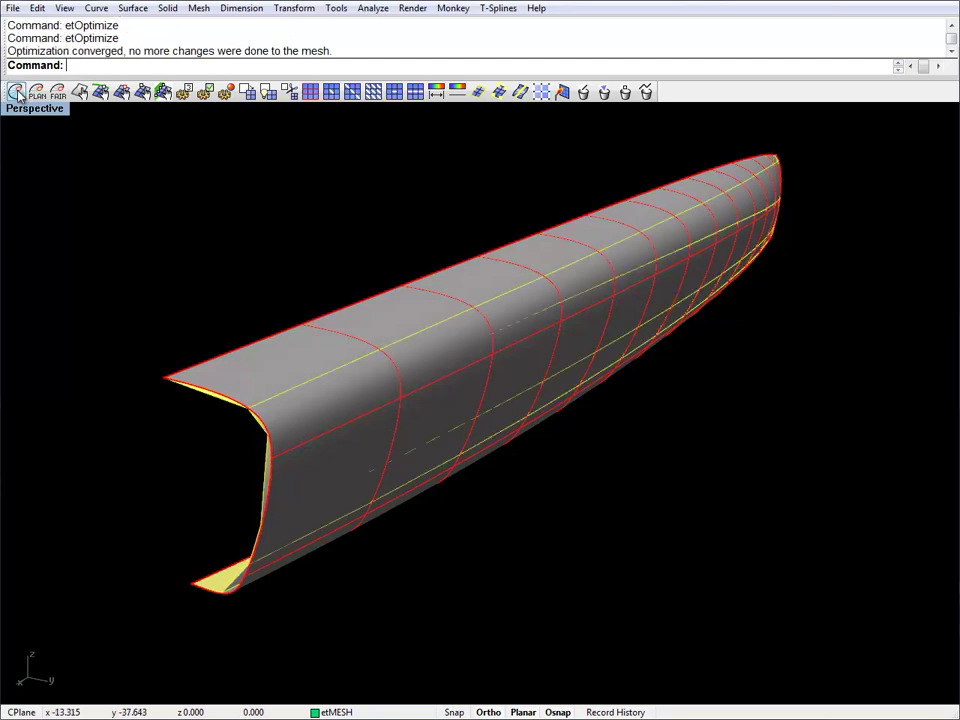
pyautogui.click(216, 253)
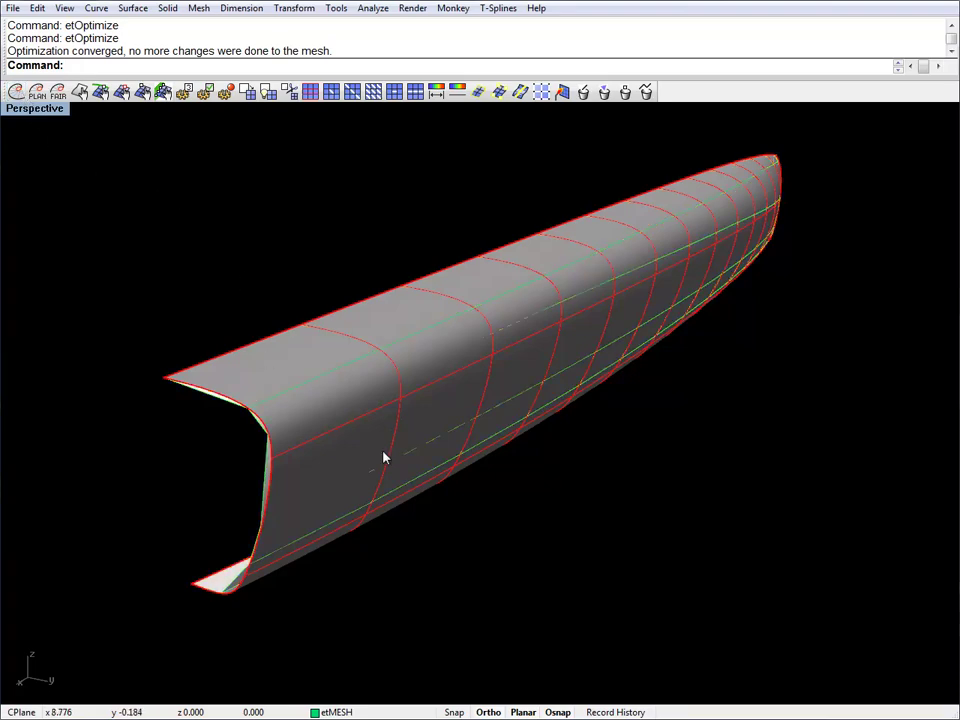
# Hide the scaled hull surface so that only the mesh is displayed
pyautogui.moveTo(386, 454); pyautogui.dragTo(446, 358, button='right')
pyautogui.click(441, 341)
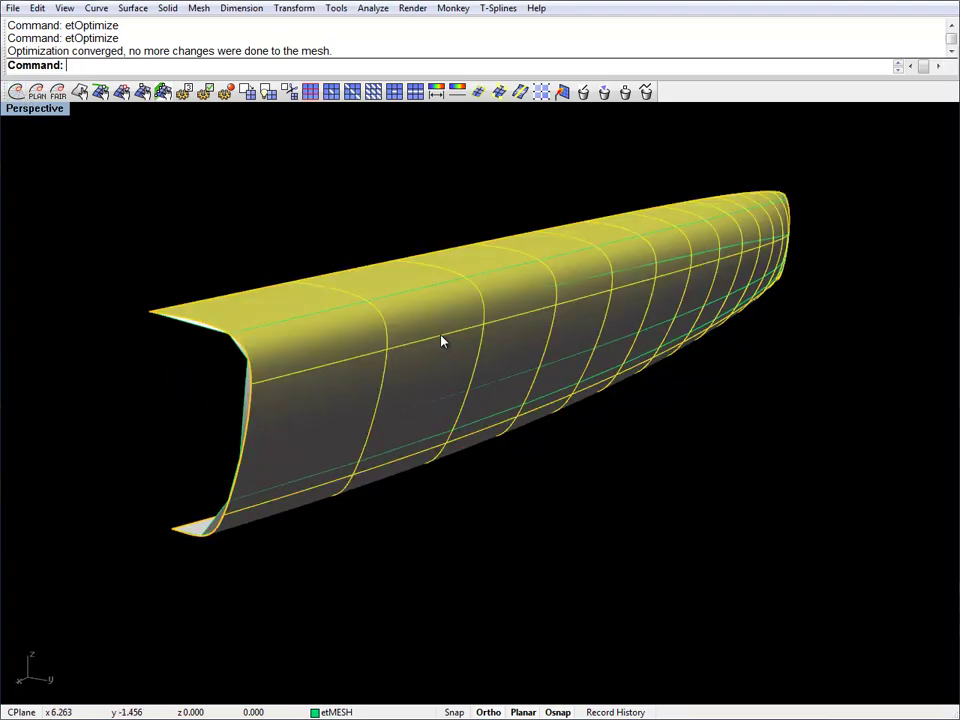
pyautogui.hotkey('ctrl', 'h')
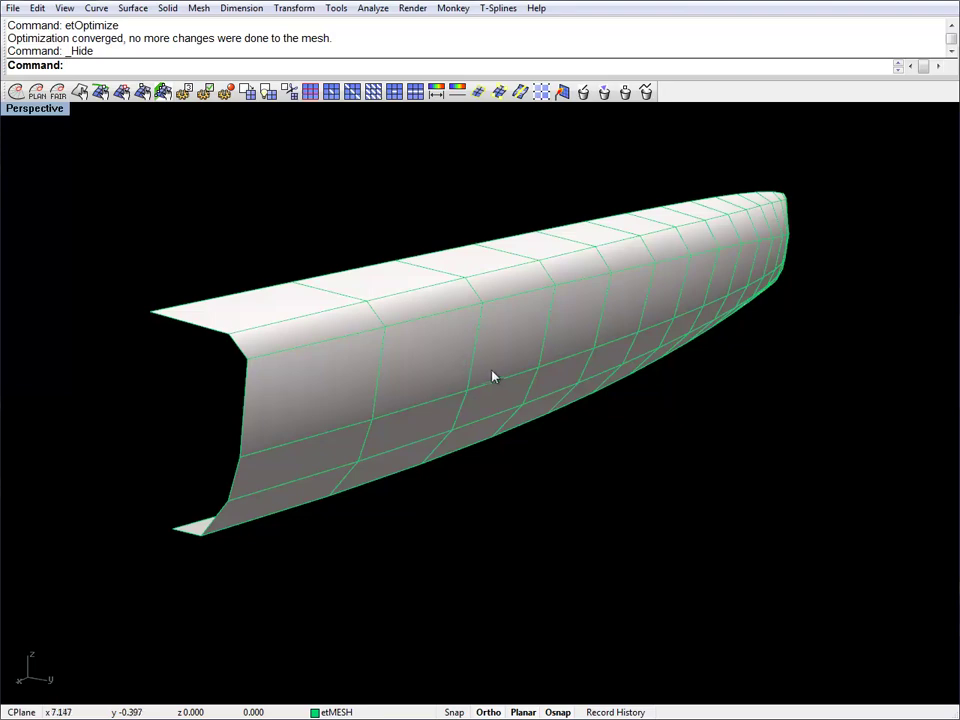
# Flag the upper and lower end vertices at the hull mesh's bow end as fixed too
pyautogui.moveTo(497, 376); pyautogui.dragTo(516, 381, button='right')
pyautogui.scroll(3, 576, 358)
pyautogui.scroll(-3, 458, 391)
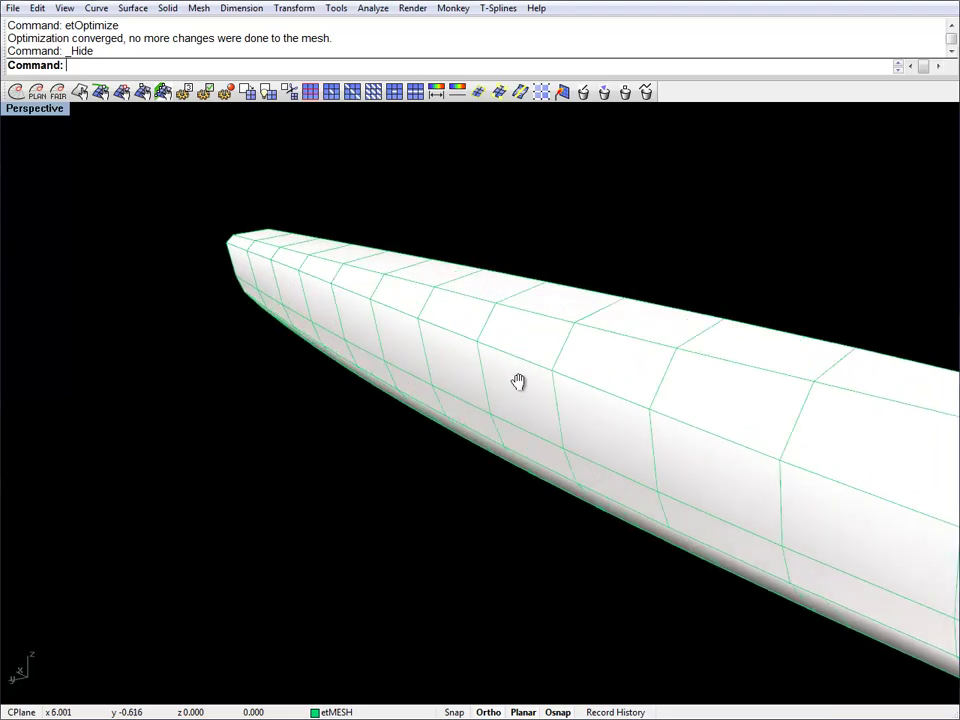
pyautogui.scroll(3, 393, 350)
pyautogui.moveTo(393, 350); pyautogui.dragTo(559, 365, button='right')
pyautogui.scroll(-2, 480, 336)
pyautogui.moveTo(480, 336); pyautogui.dragTo(655, 372, button='right')
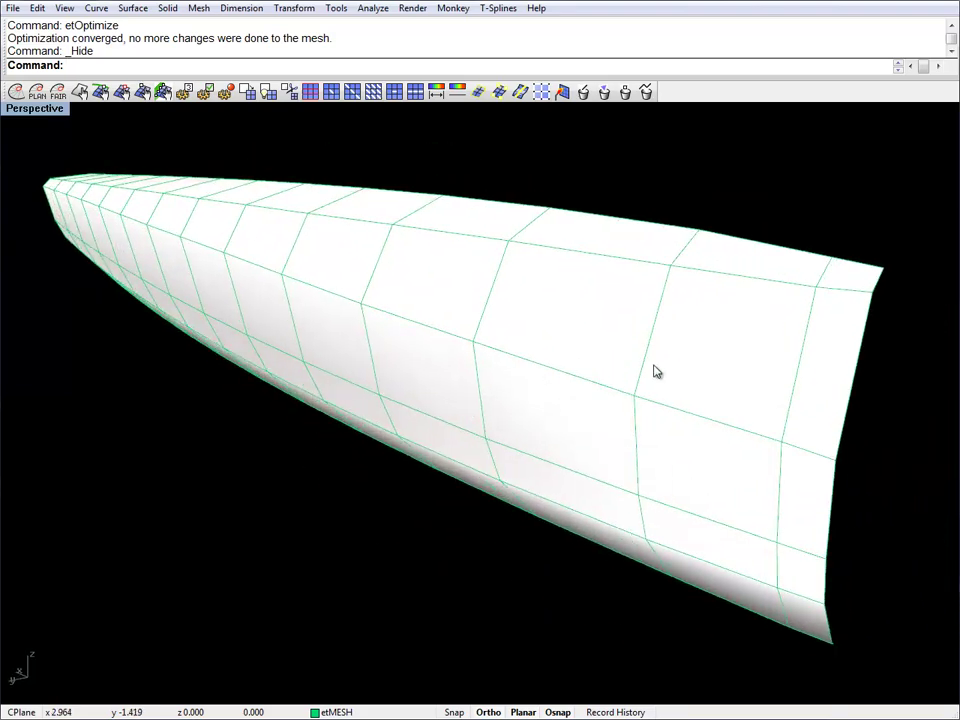
pyautogui.click(871, 312)
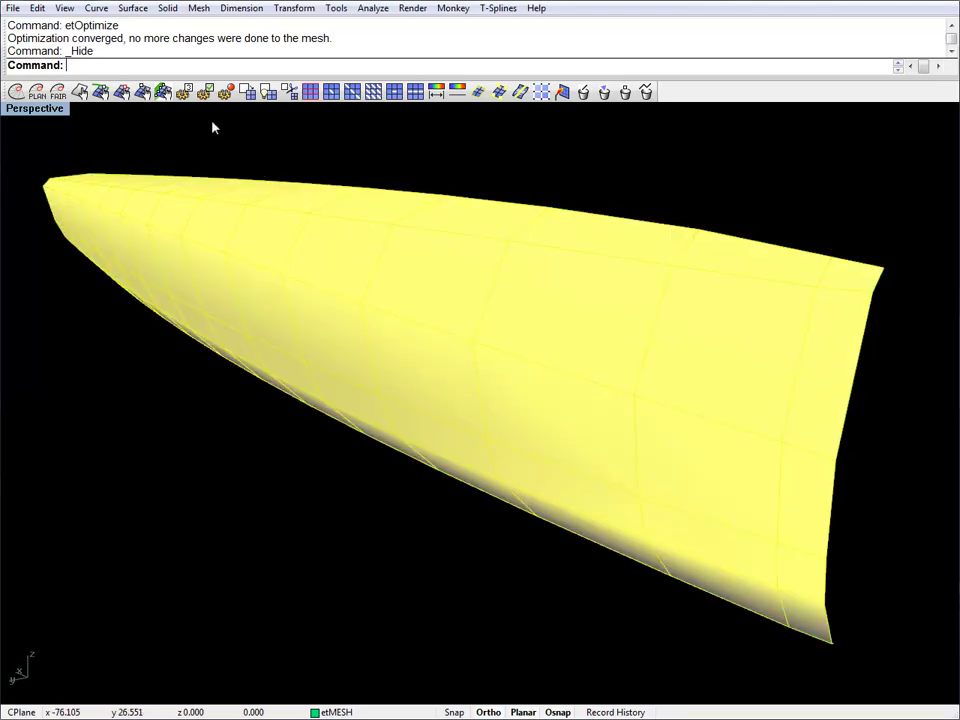
pyautogui.click(122, 92)
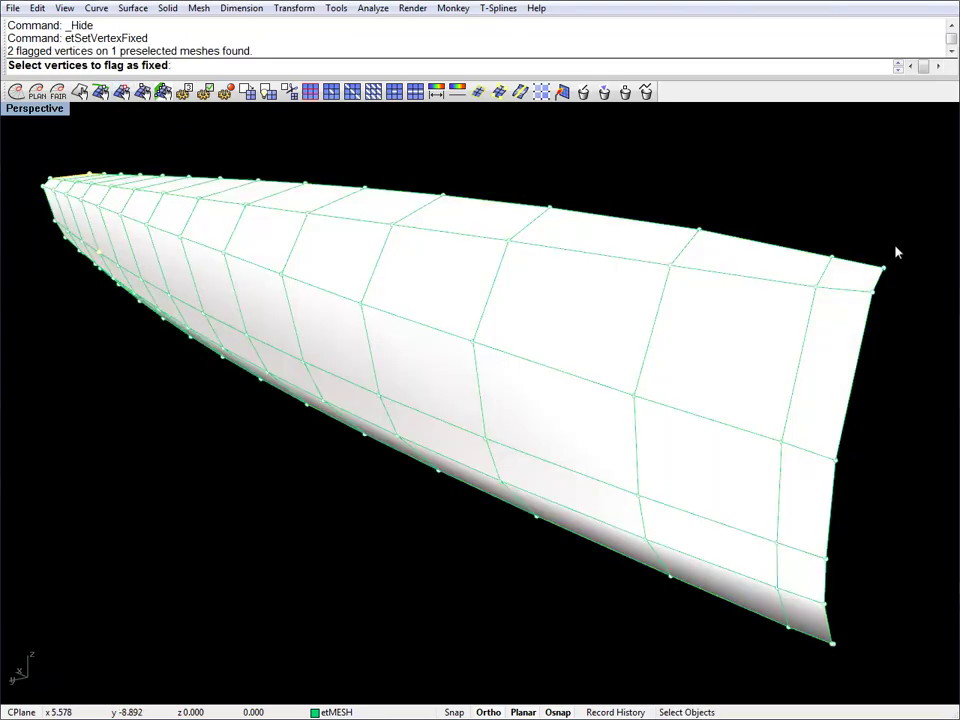
pyautogui.keyDown('ctrl'); pyautogui.moveTo(821, 536); pyautogui.dragTo(724, 364, button='right'); pyautogui.keyUp('ctrl')
pyautogui.press('Return')
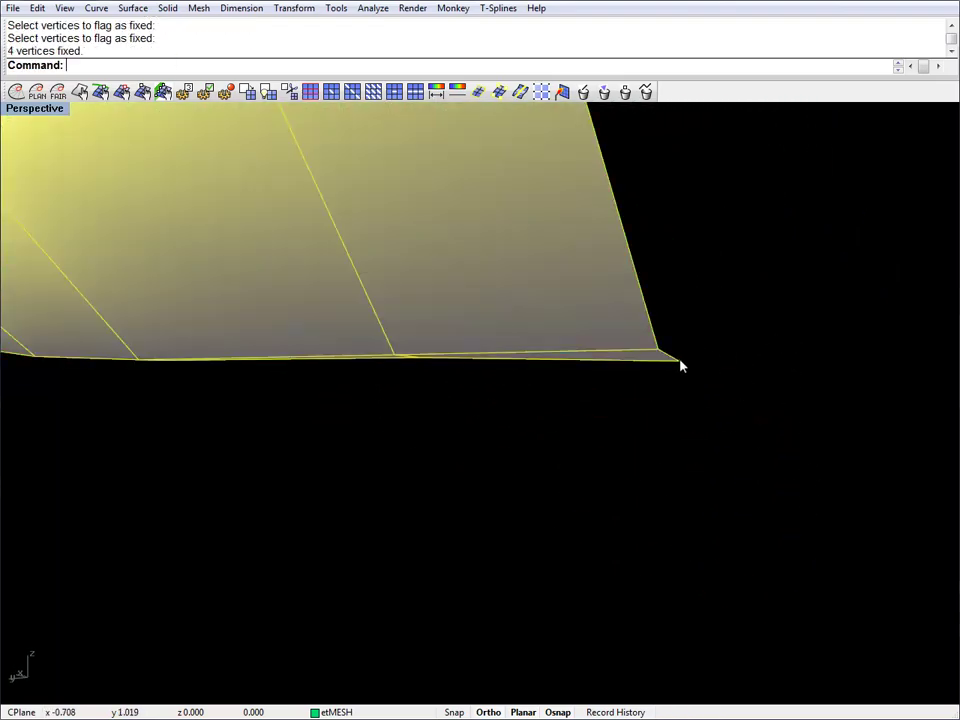
# Show the hidden hull surface again and move the mesh's lower corner vertices at the bow end so the outermost meets the surface's corner
pyautogui.write('ss')
pyautogui.press('Return')
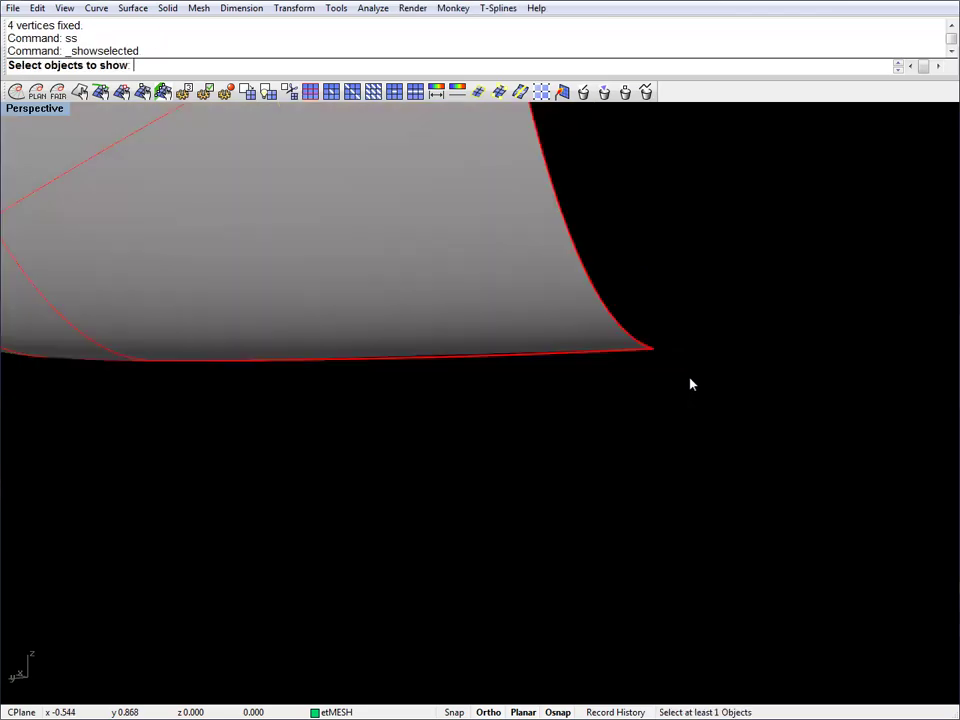
pyautogui.click(647, 348)
pyautogui.press('Return')
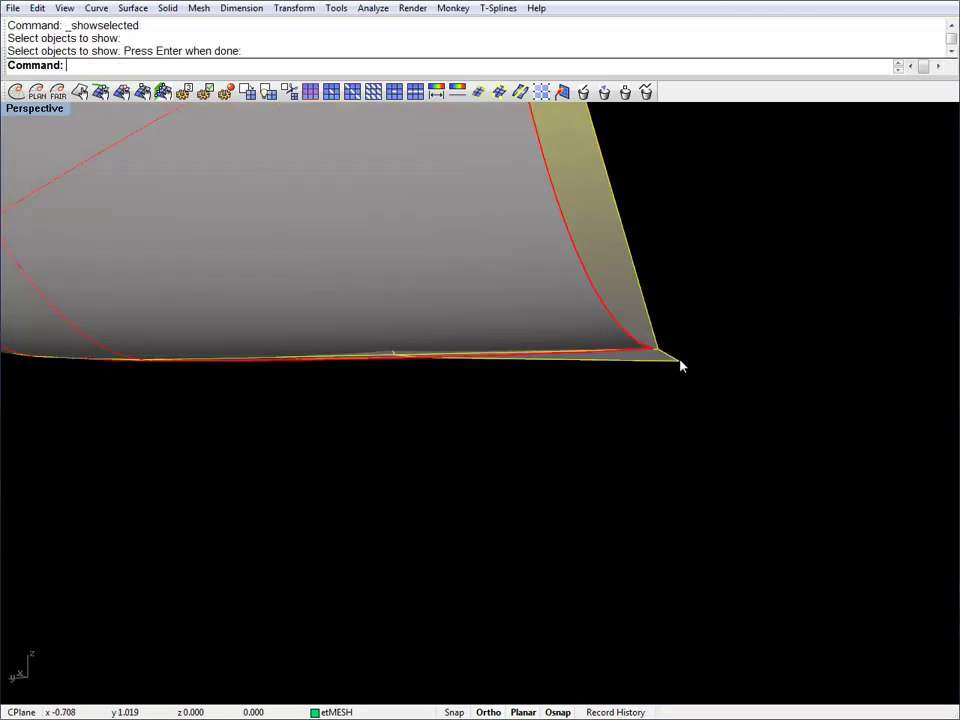
pyautogui.press('F10')
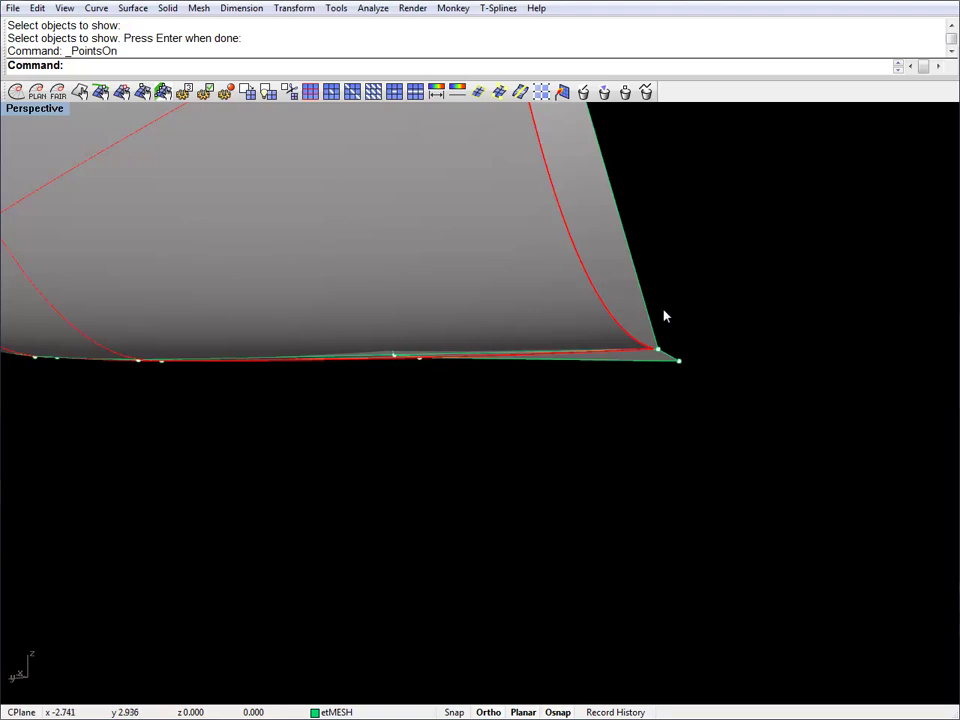
pyautogui.moveTo(652, 284); pyautogui.dragTo(653, 349)
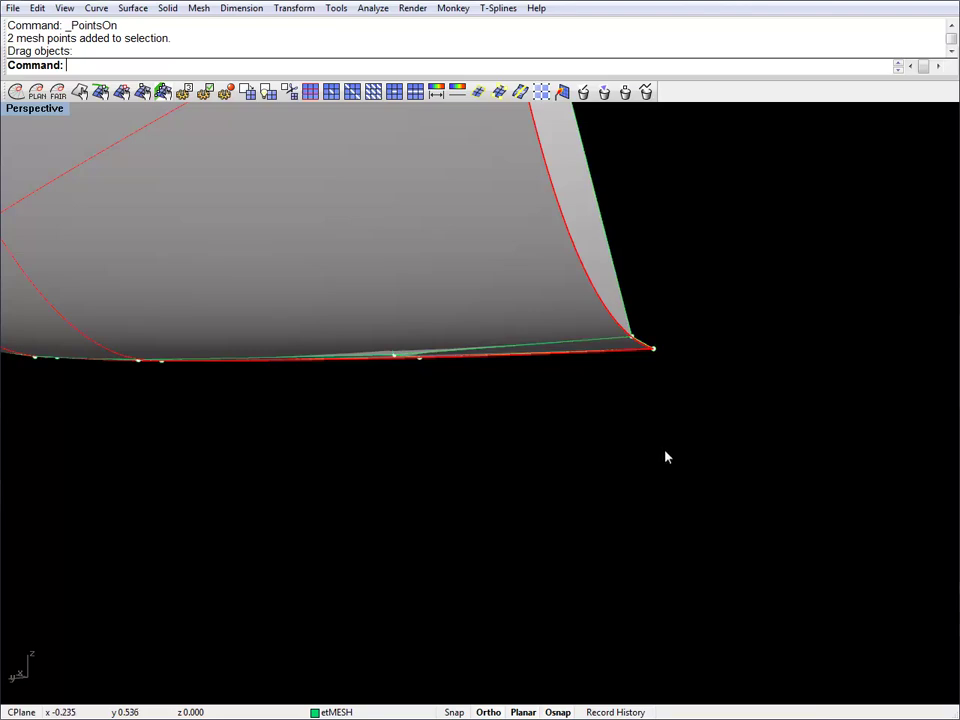
# Move the mesh's upper corner vertex at the bow end onto the hull surface's corner and check which vertices are flagged as fixed
pyautogui.moveTo(657, 487); pyautogui.dragTo(660, 374, button='right')
pyautogui.write('Z')
pyautogui.press('Return')
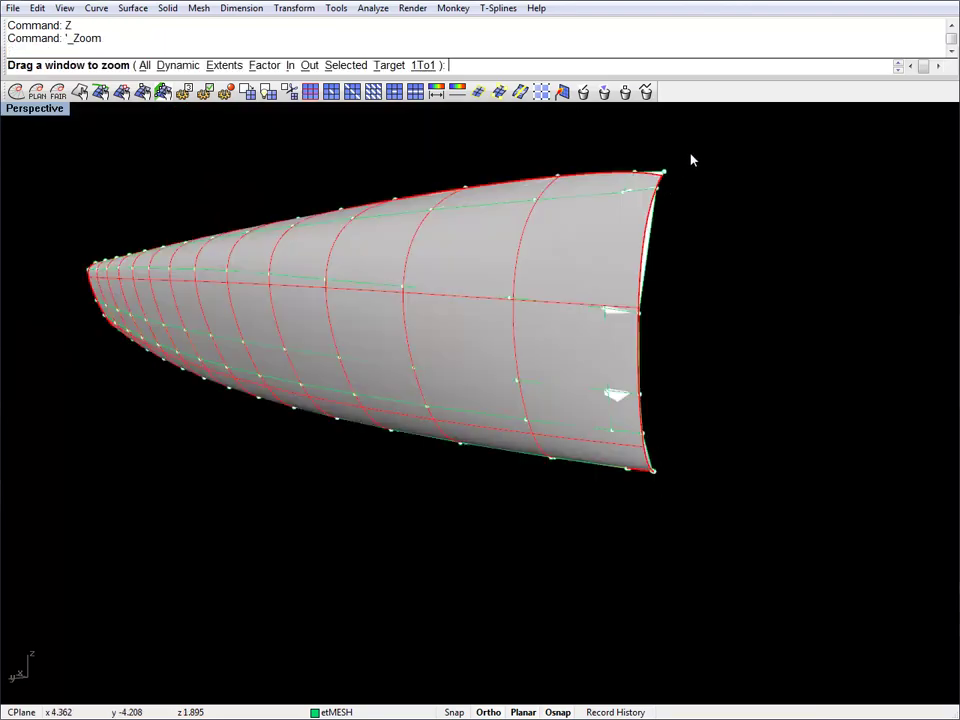
pyautogui.moveTo(686, 146); pyautogui.dragTo(636, 206)
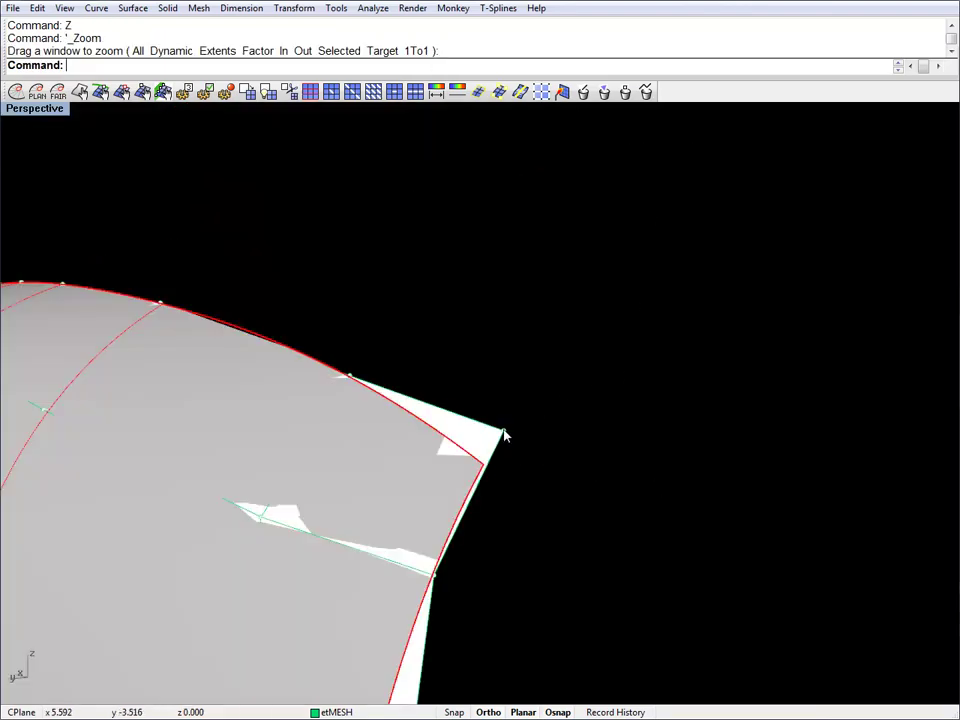
pyautogui.moveTo(505, 436); pyautogui.dragTo(486, 463)
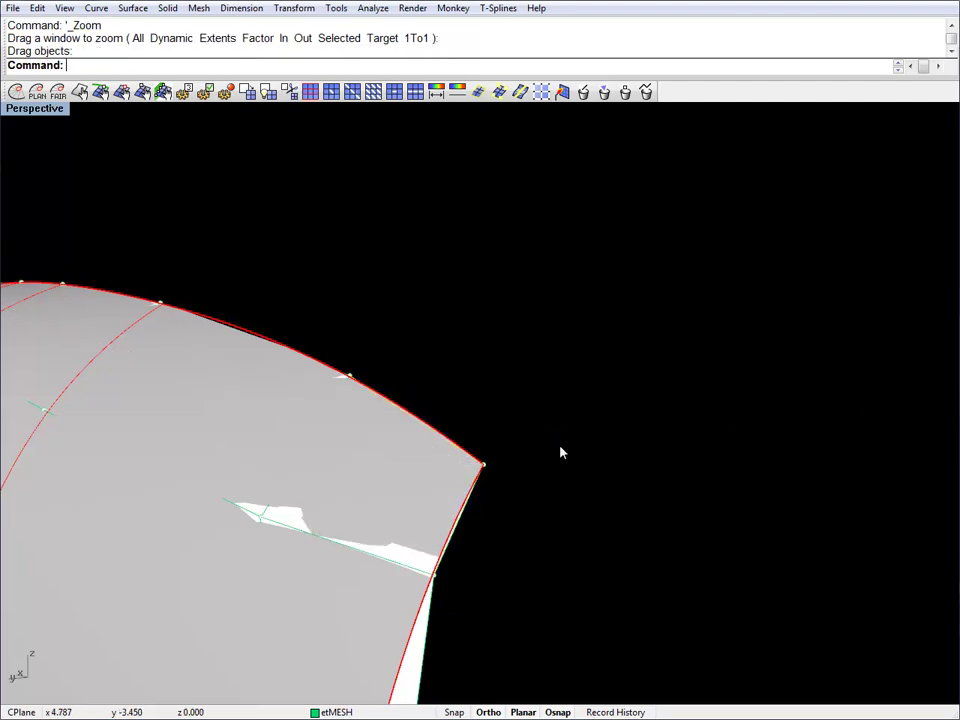
pyautogui.press('Escape')
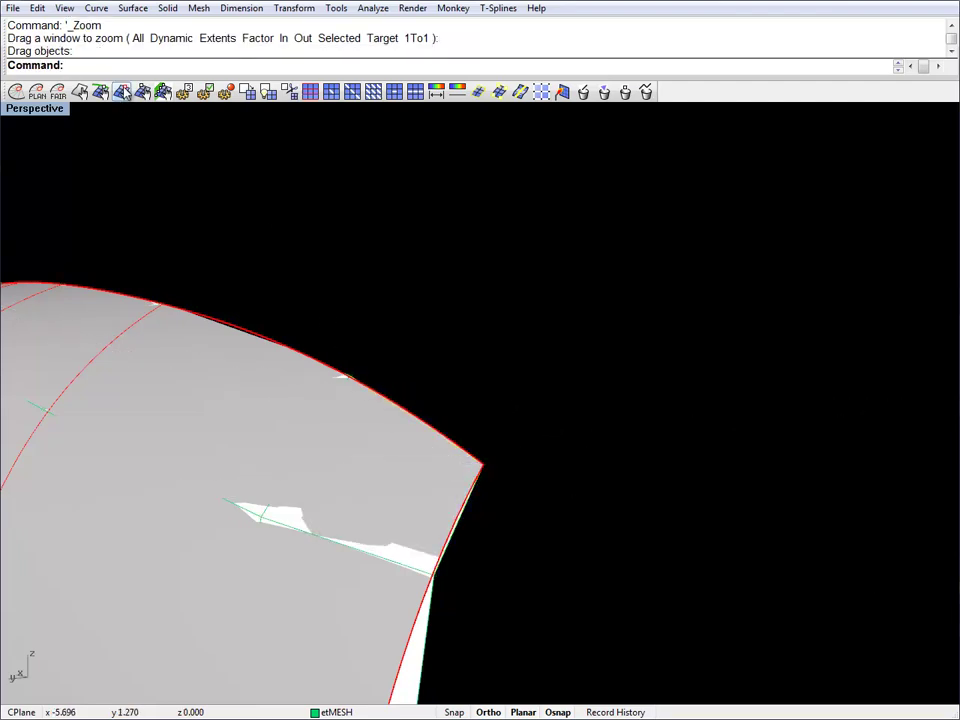
pyautogui.click(121, 91)
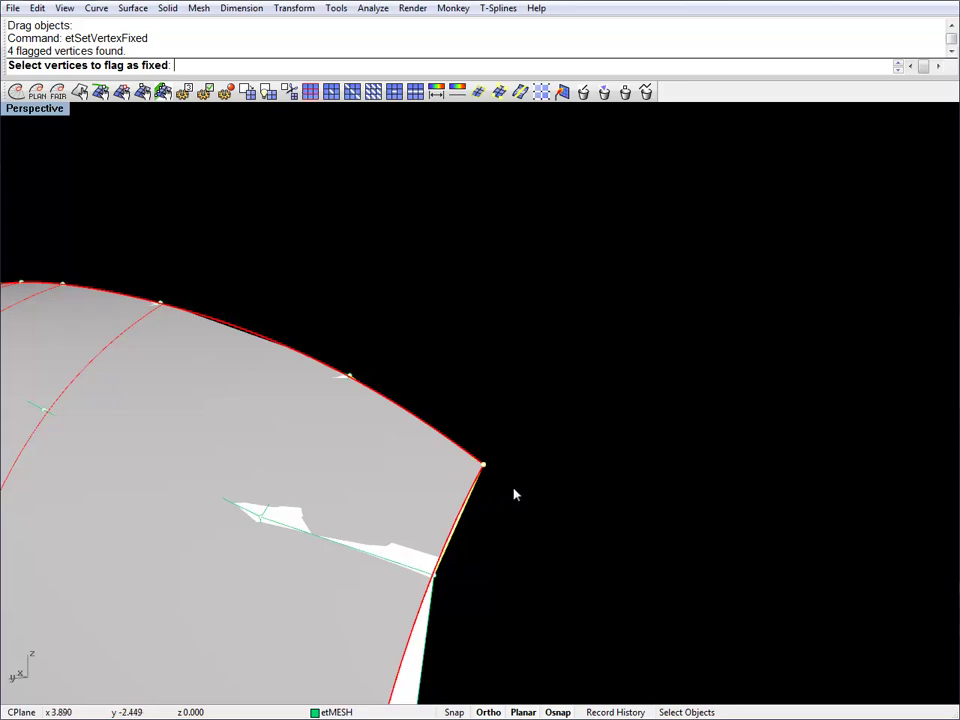
pyautogui.press('Escape')
# Hide the reference hull surface again so that only the hull mesh is displayed
pyautogui.scroll(-5, 575, 406)
pyautogui.moveTo(589, 407); pyautogui.dragTo(543, 421, button='right')
pyautogui.write('Z')
pyautogui.press('Return')
pyautogui.write('e')
pyautogui.press('Return')
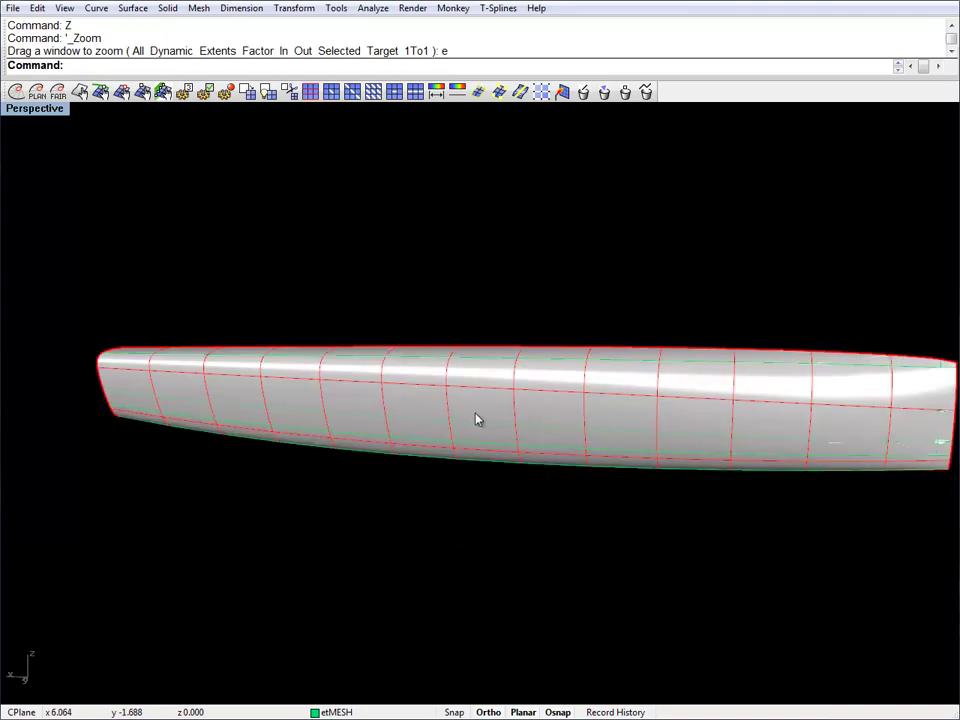
pyautogui.moveTo(476, 418); pyautogui.dragTo(377, 414, button='right')
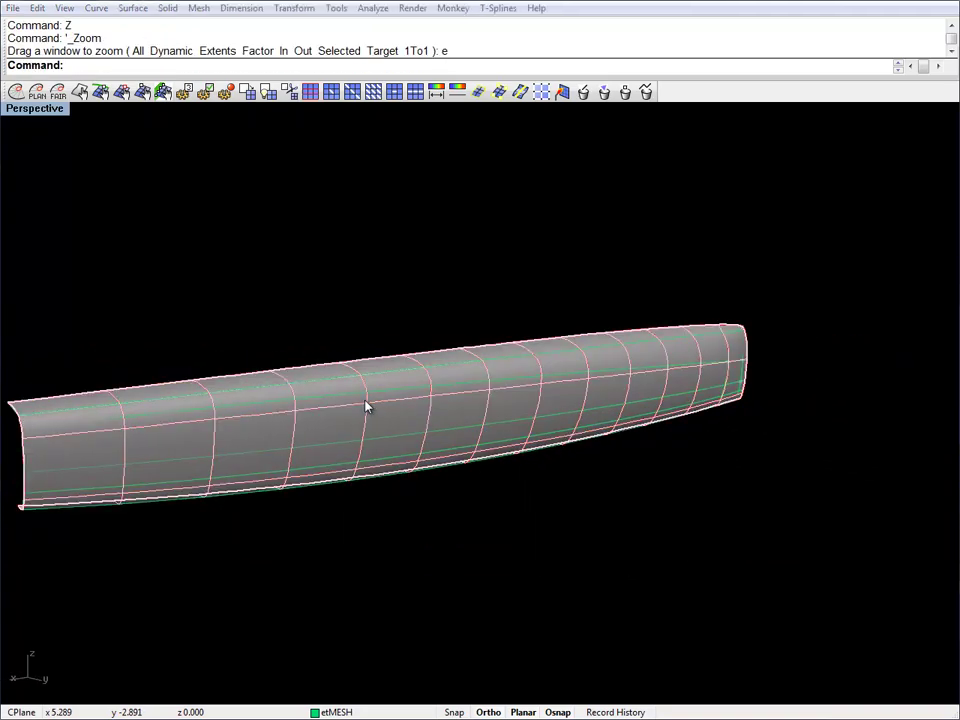
pyautogui.click(377, 410)
pyautogui.click(409, 441)
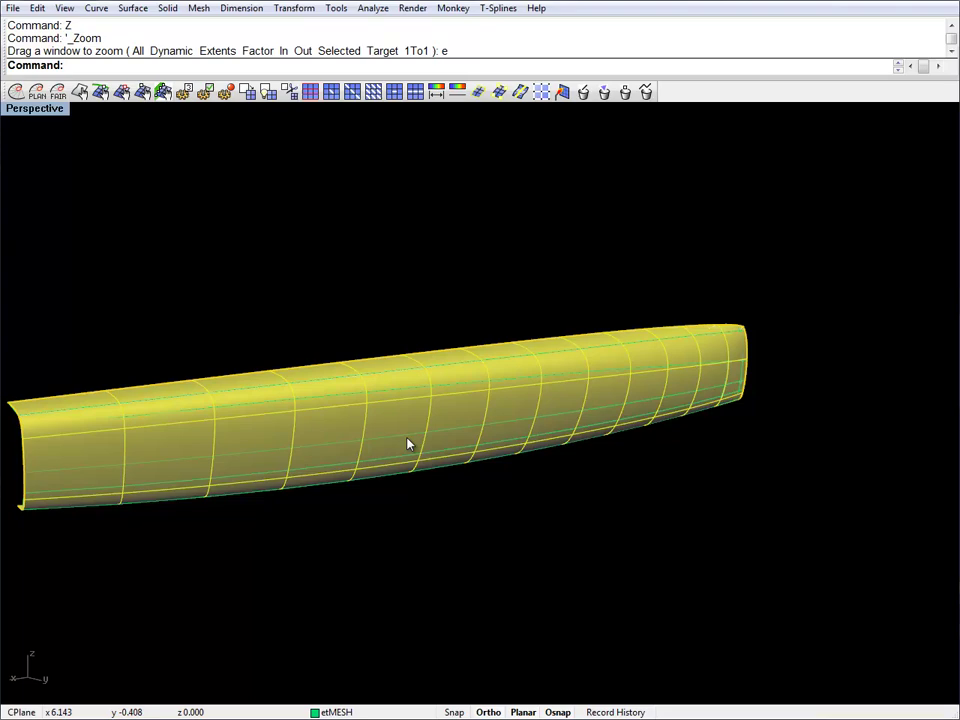
pyautogui.hotkey('ctrl', 'h')
# Analyze the planarity of the hull mesh's faces and fit the colour range to the mesh's minimum and maximum deviation
pyautogui.moveTo(407, 444); pyautogui.dragTo(521, 414, button='right')
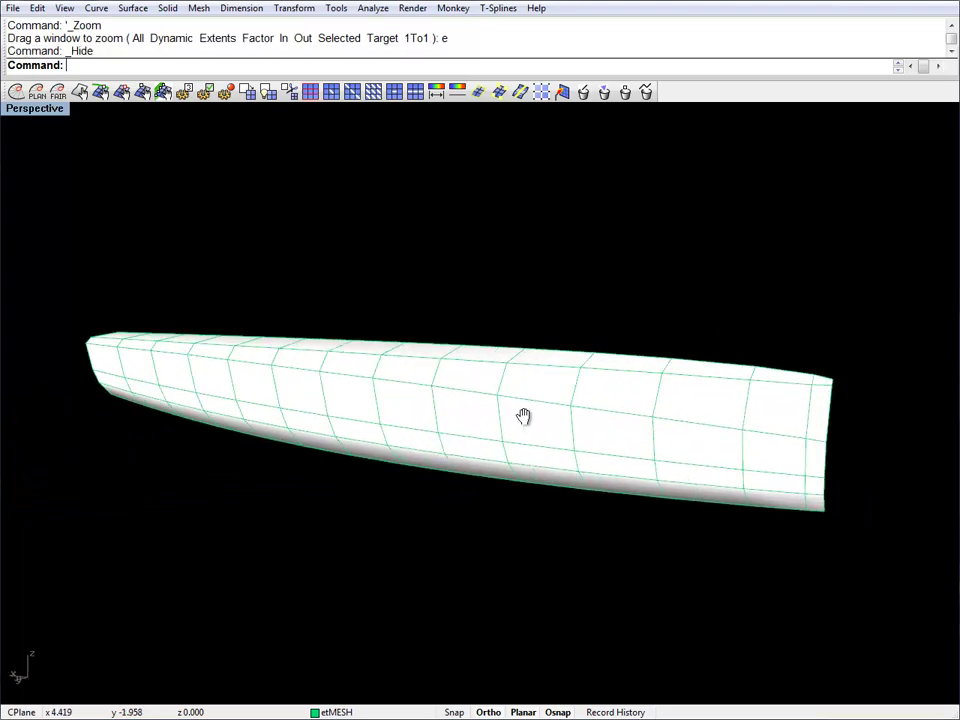
pyautogui.click(517, 381)
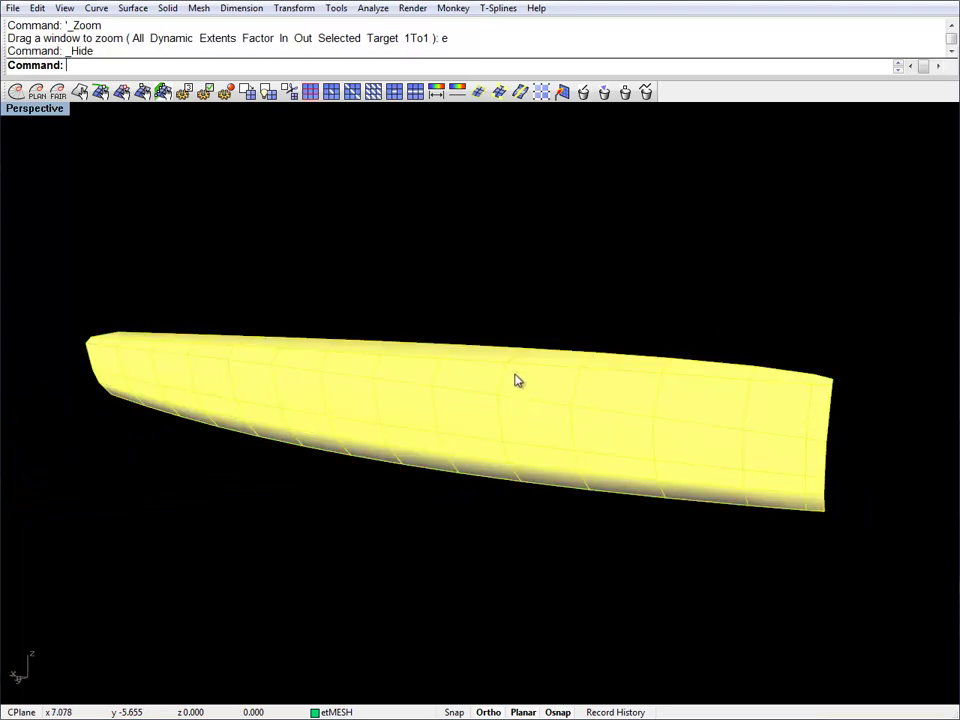
pyautogui.click(436, 91)
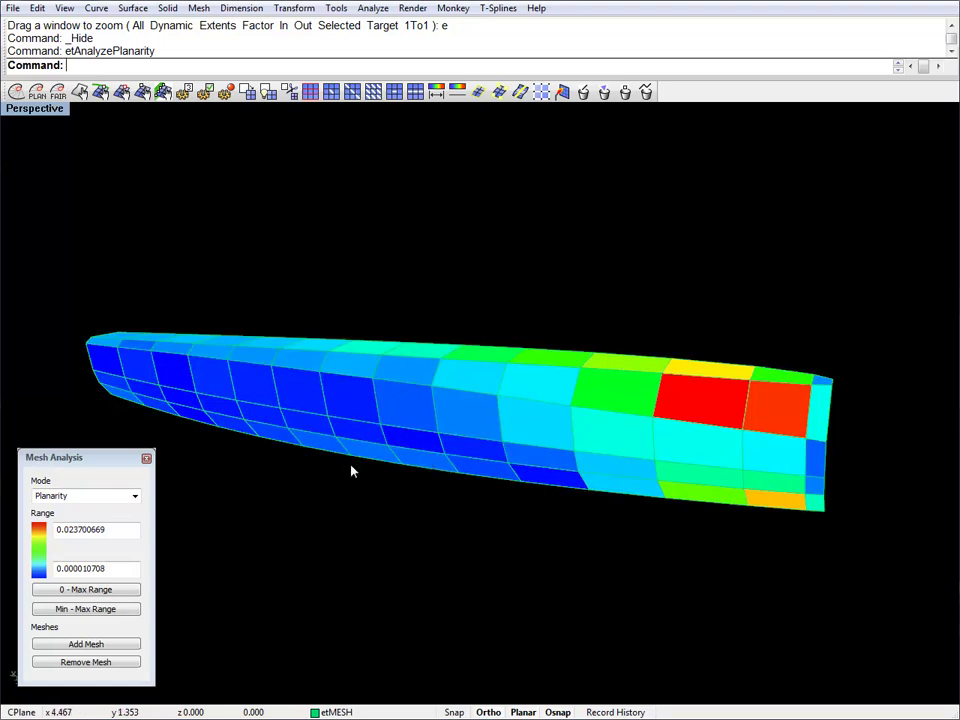
pyautogui.moveTo(354, 469); pyautogui.dragTo(476, 437, button='right')
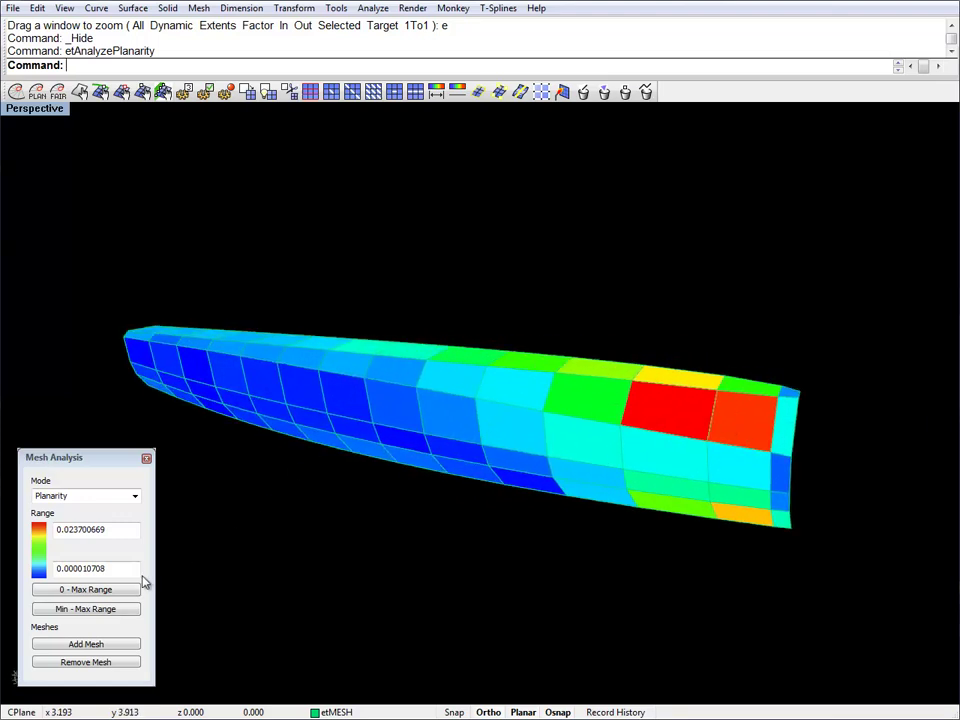
pyautogui.click(125, 610)
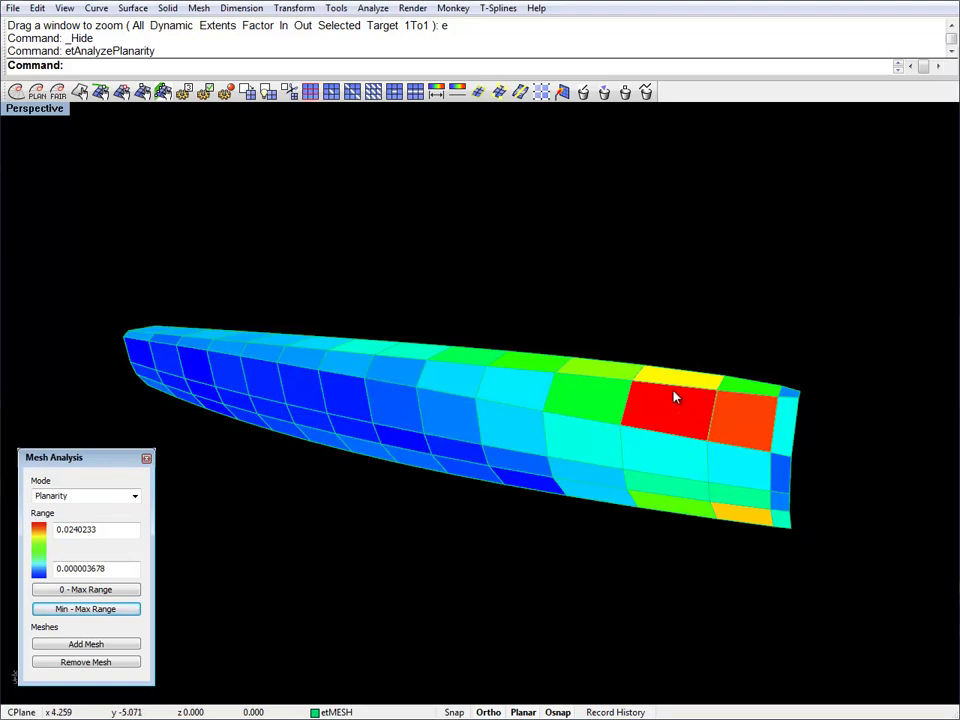
pyautogui.moveTo(675, 397); pyautogui.dragTo(505, 440, button='right')
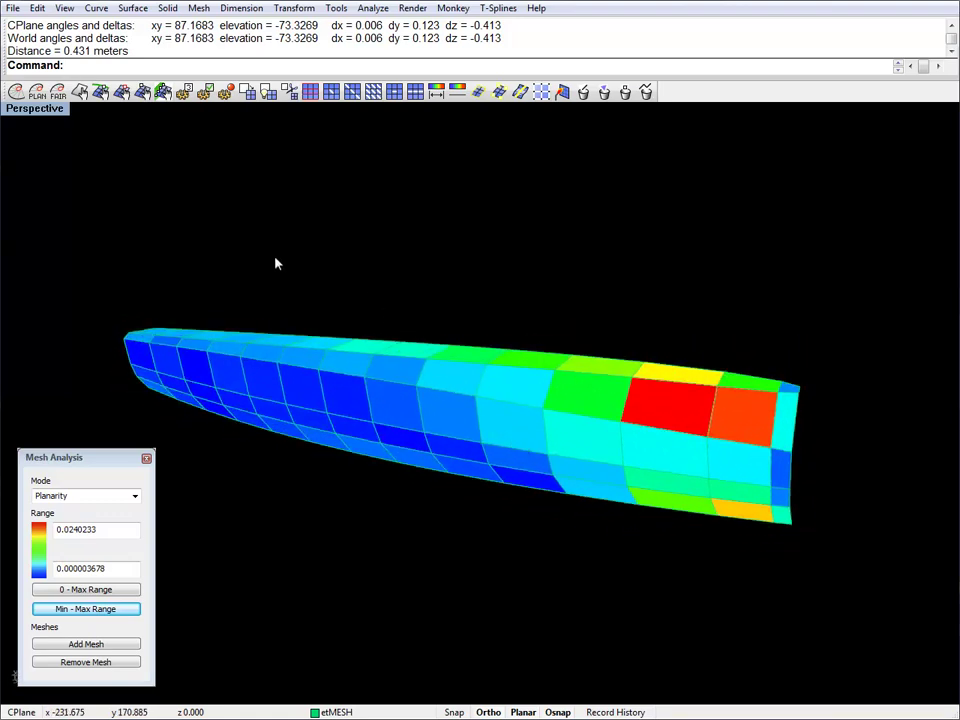
# Delete the lengthwise mesh polyline just below the hull side's tallest row of faces and optimize the reduced mesh
pyautogui.moveTo(277, 263)
pyautogui.mouseDown(button='right')
pyautogui.moveTo(294, 253)
pyautogui.moveTo(291, 261)
pyautogui.mouseUp(button='right')
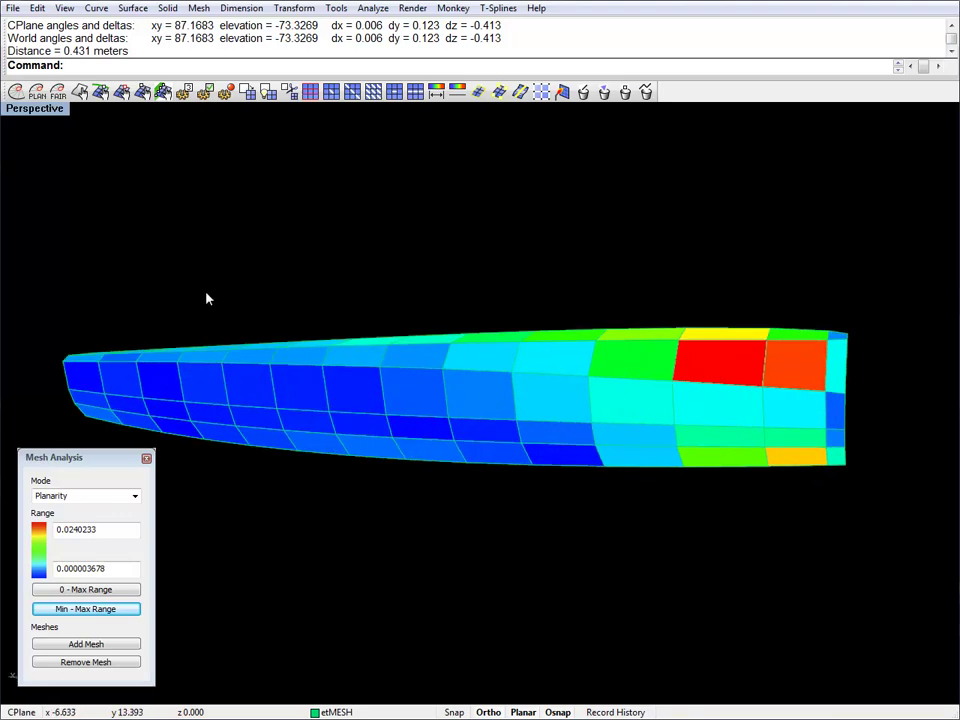
pyautogui.moveTo(208, 298); pyautogui.dragTo(432, 340, button='right')
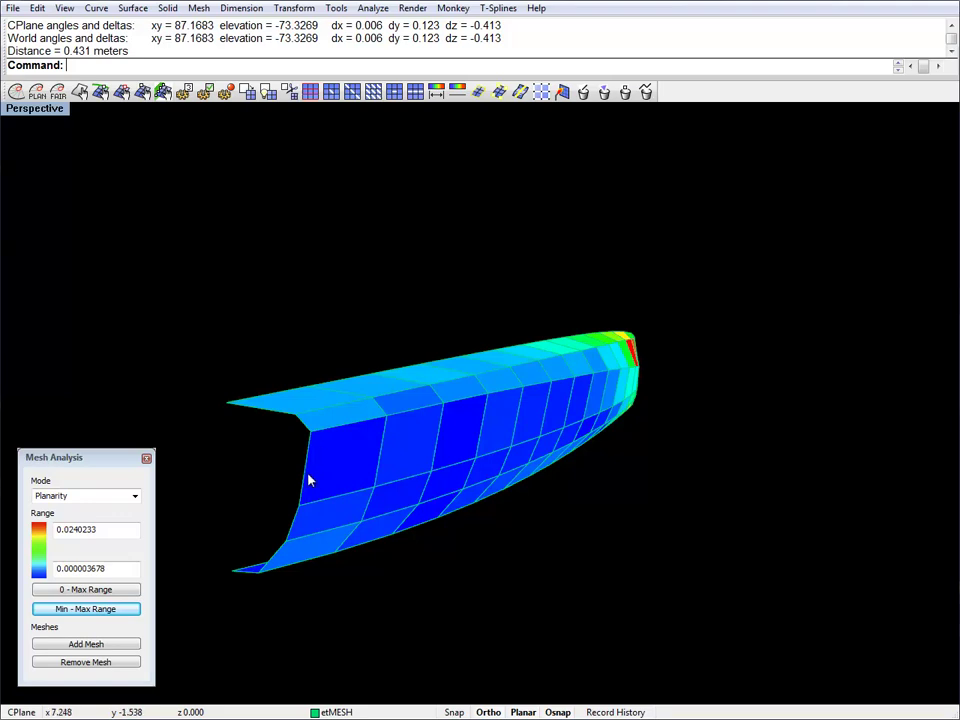
pyautogui.moveTo(380, 488); pyautogui.dragTo(353, 421, button='right')
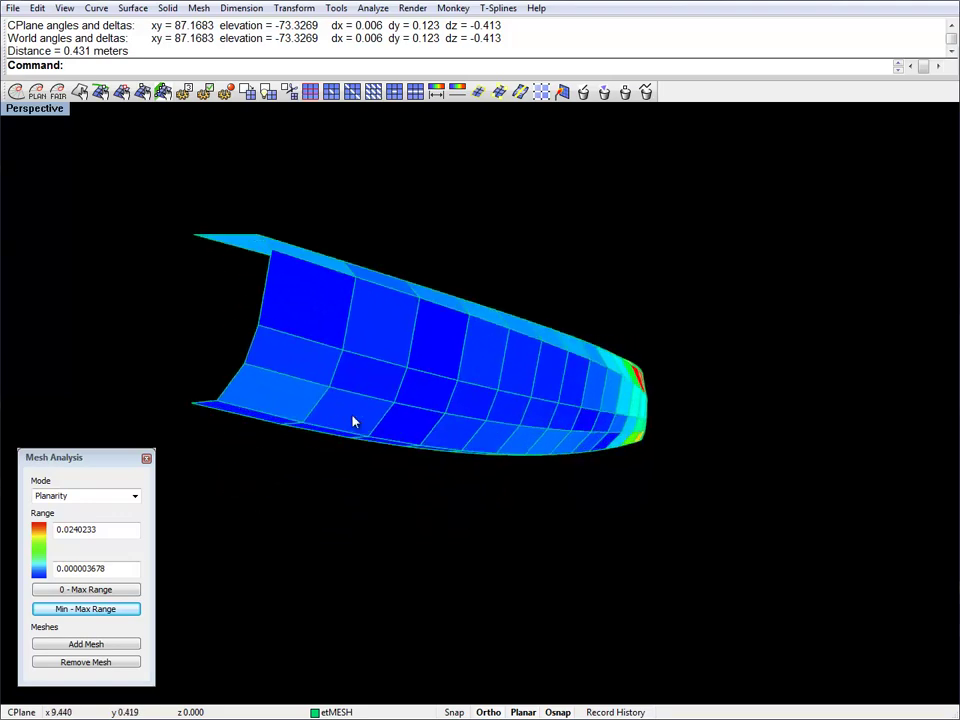
pyautogui.click(645, 92)
pyautogui.click(295, 341)
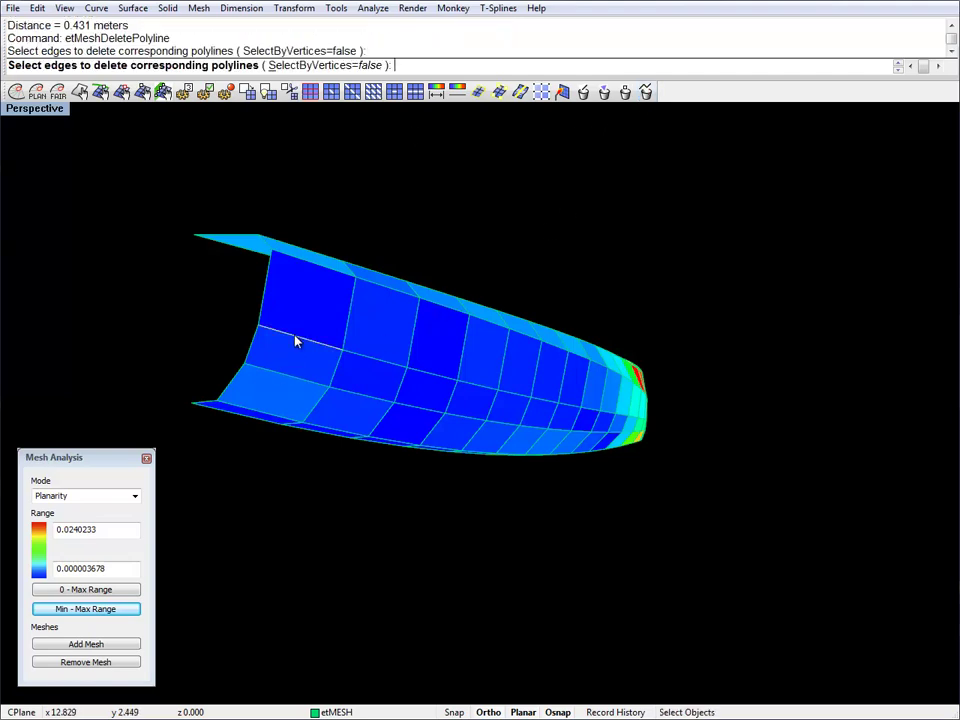
pyautogui.press('Return')
pyautogui.click(288, 304)
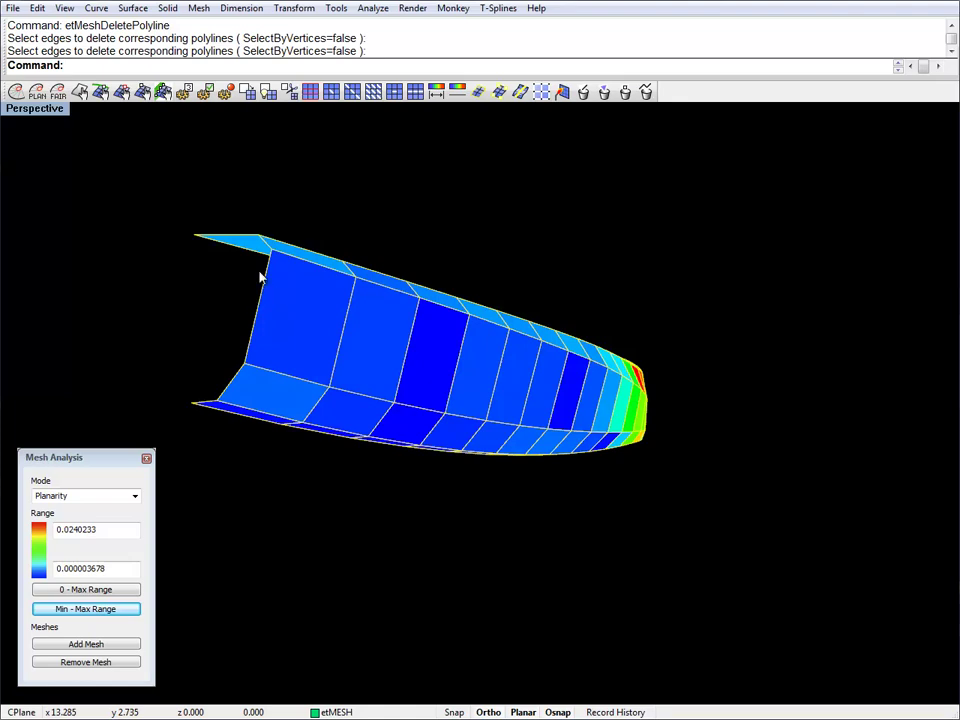
pyautogui.click(17, 92)
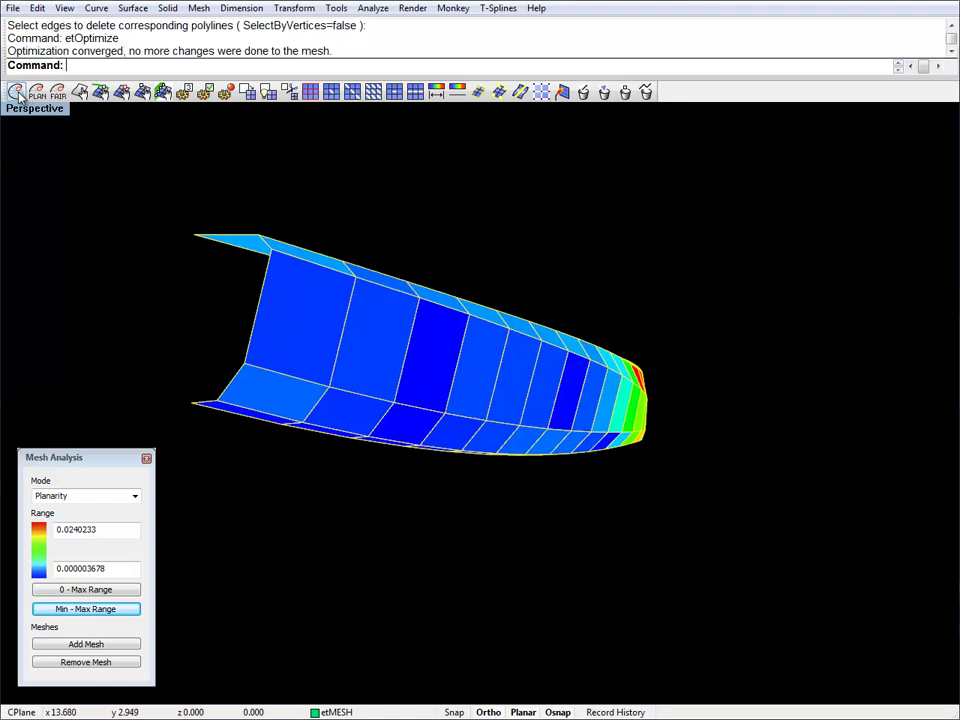
pyautogui.click(17, 92)
pyautogui.click(200, 296)
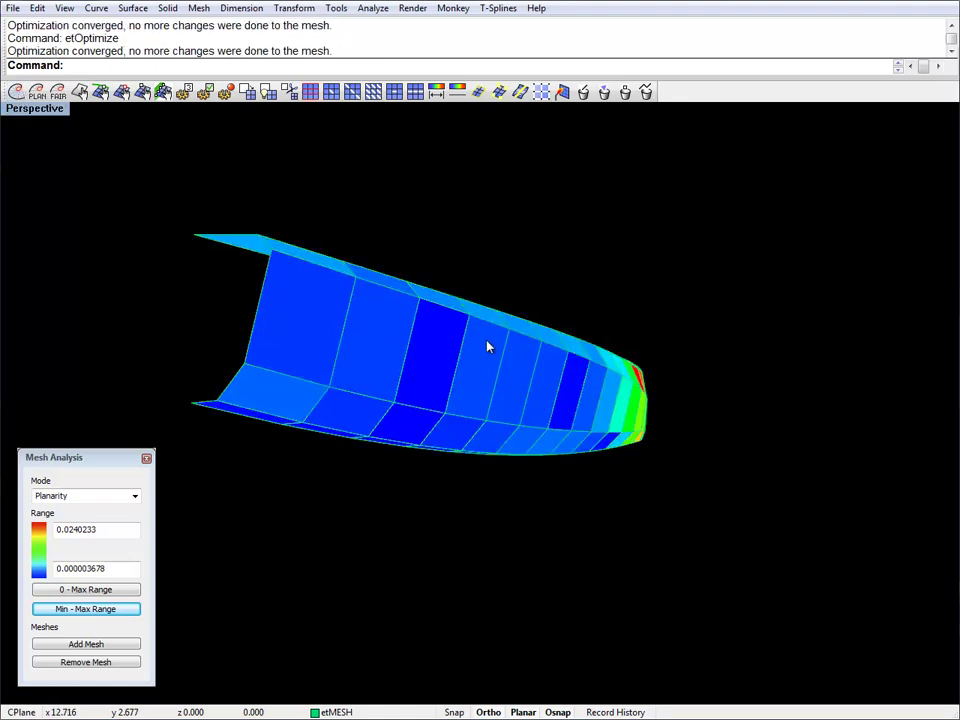
# Set the optimization importance for planarity of faces to 0.6 and optimize the hull mesh with it
pyautogui.moveTo(487, 347); pyautogui.dragTo(410, 375, button='right')
pyautogui.click(154, 91)
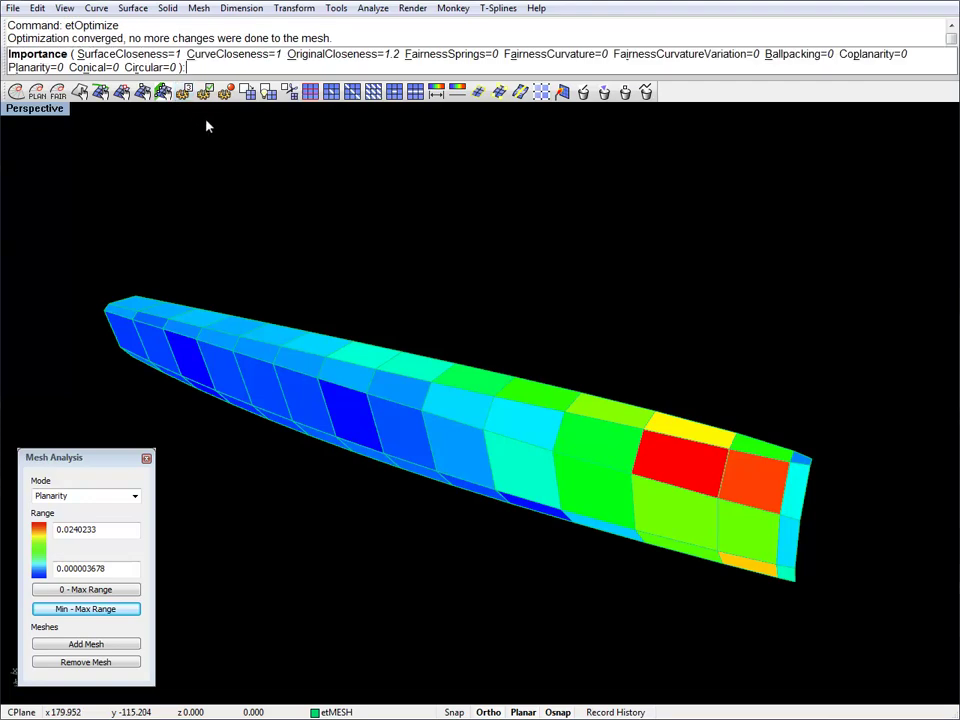
pyautogui.click(30, 67)
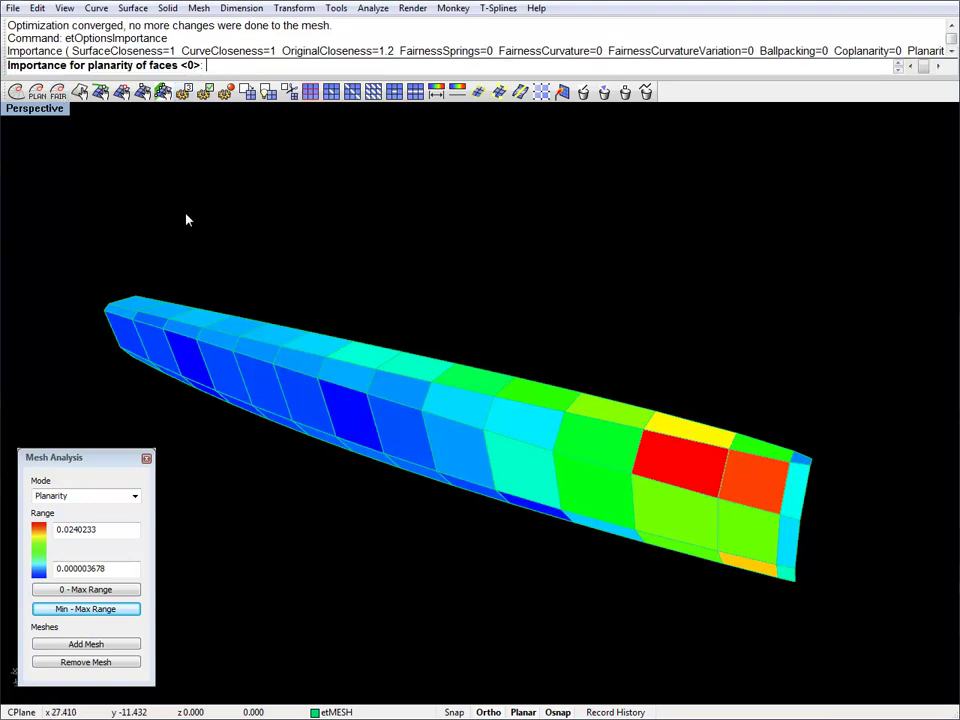
pyautogui.write('0.6')
pyautogui.press('Return')
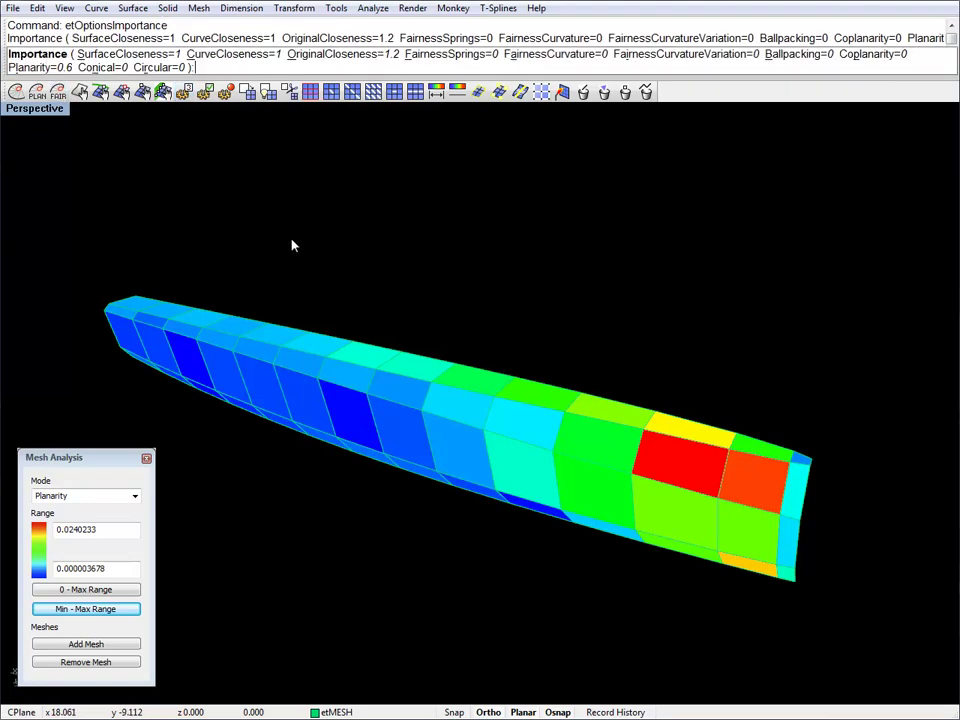
pyautogui.press('Return')
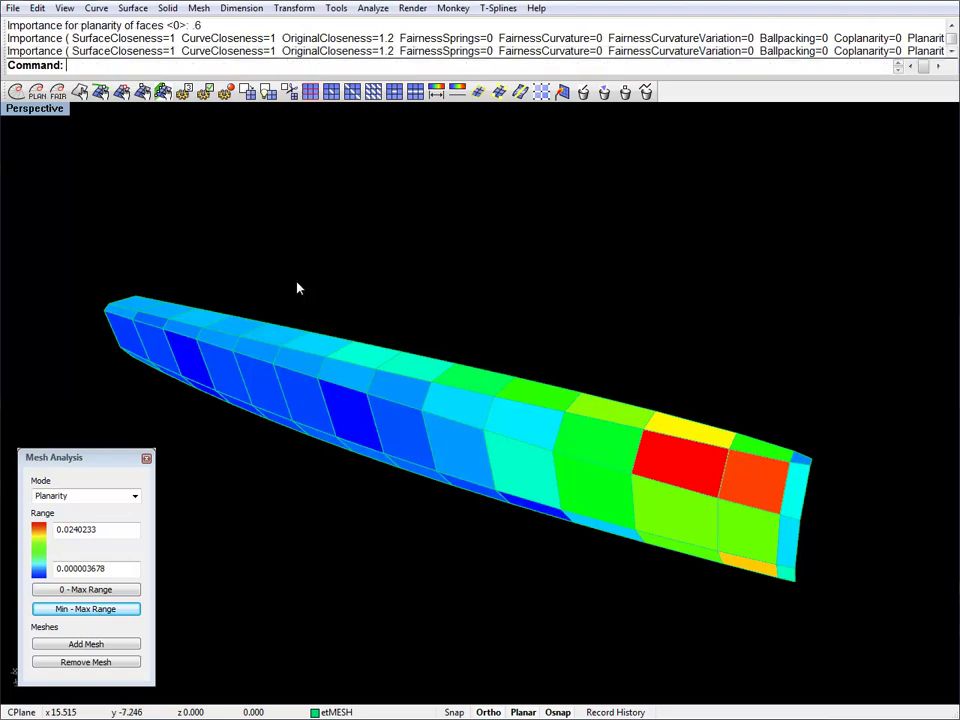
pyautogui.click(291, 373)
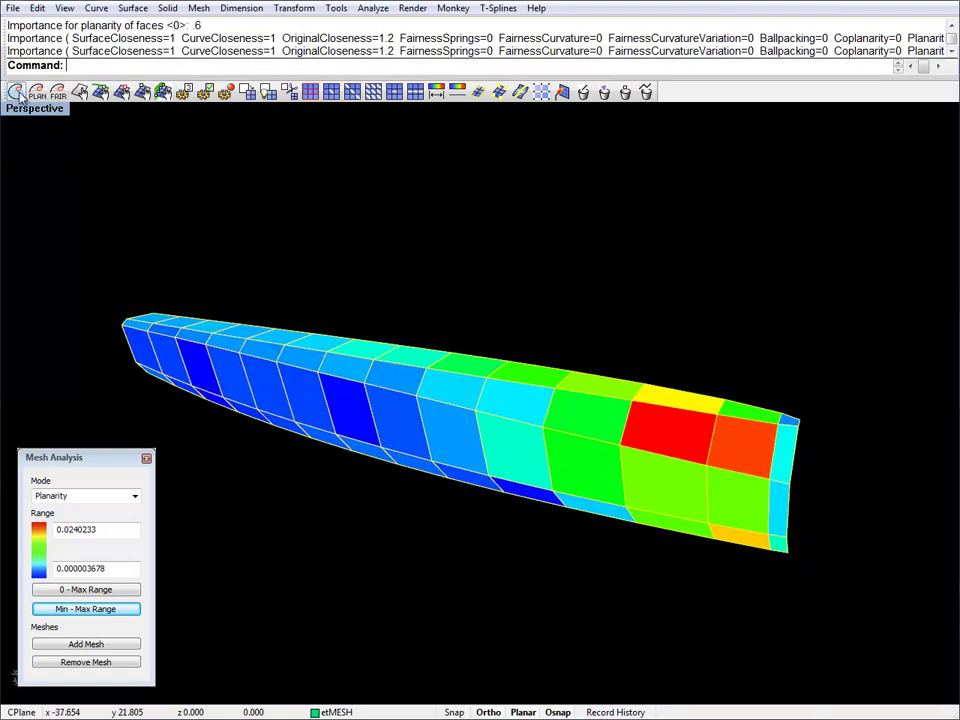
pyautogui.press('Return')
pyautogui.click(414, 396)
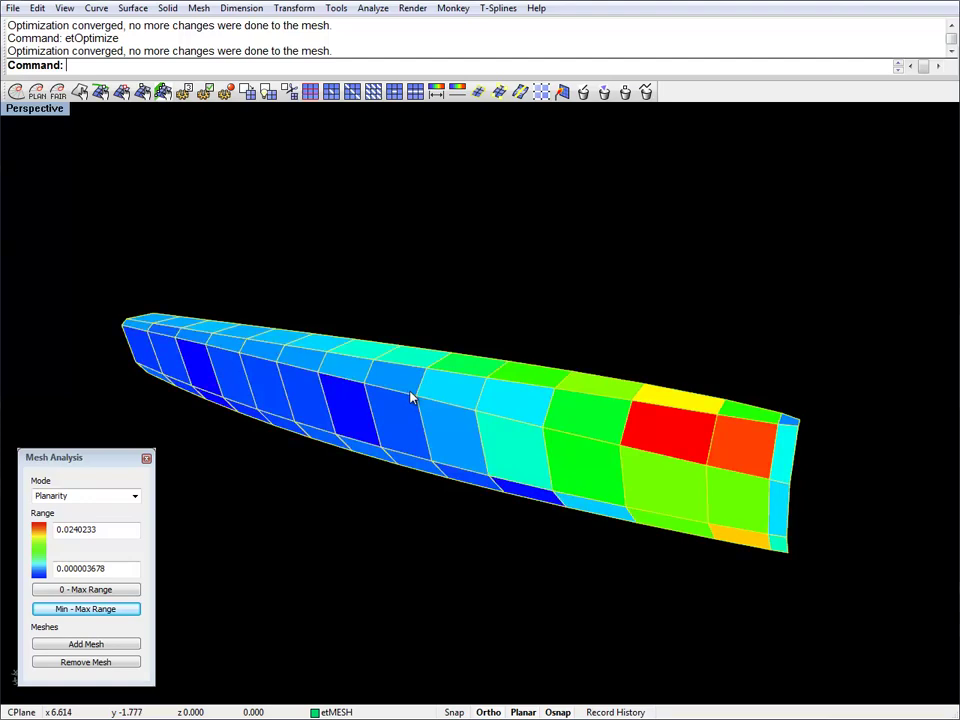
# Set the fairness curvature importance for polygons to 0.3 and optimize the hull mesh four times in a row
pyautogui.click(184, 92)
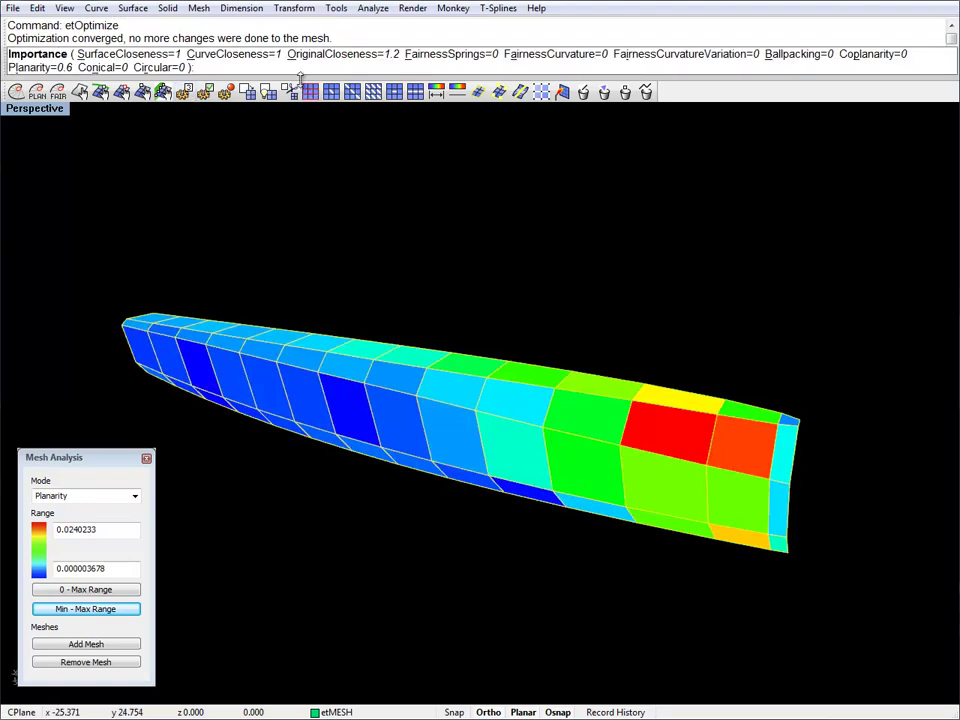
pyautogui.click(560, 54)
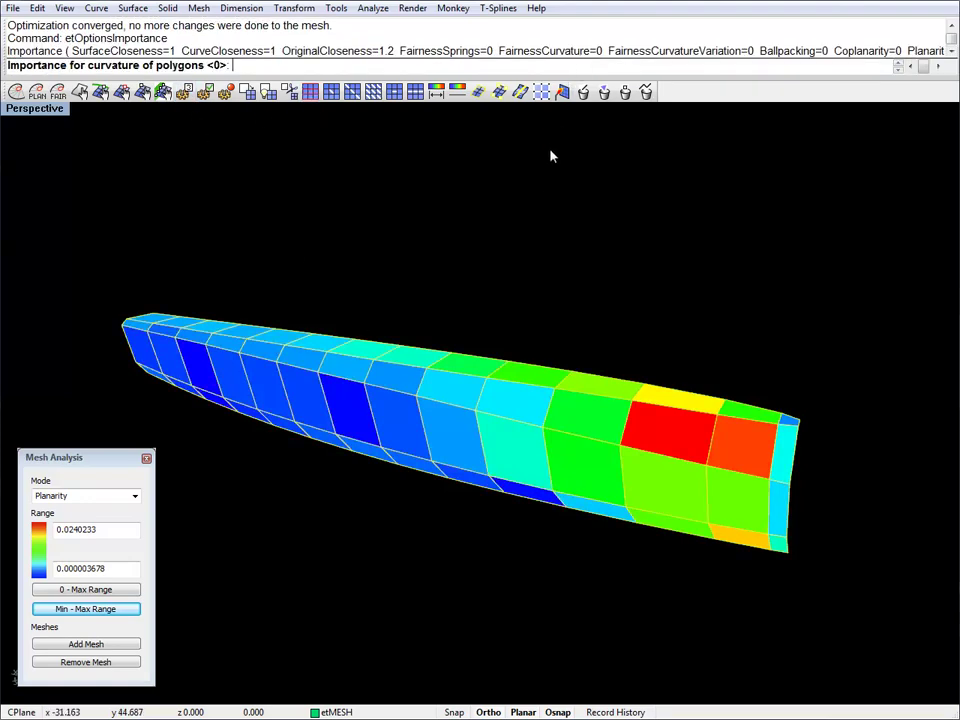
pyautogui.write('0.3')
pyautogui.press('Return')
pyautogui.press('Return')
pyautogui.click(16, 92)
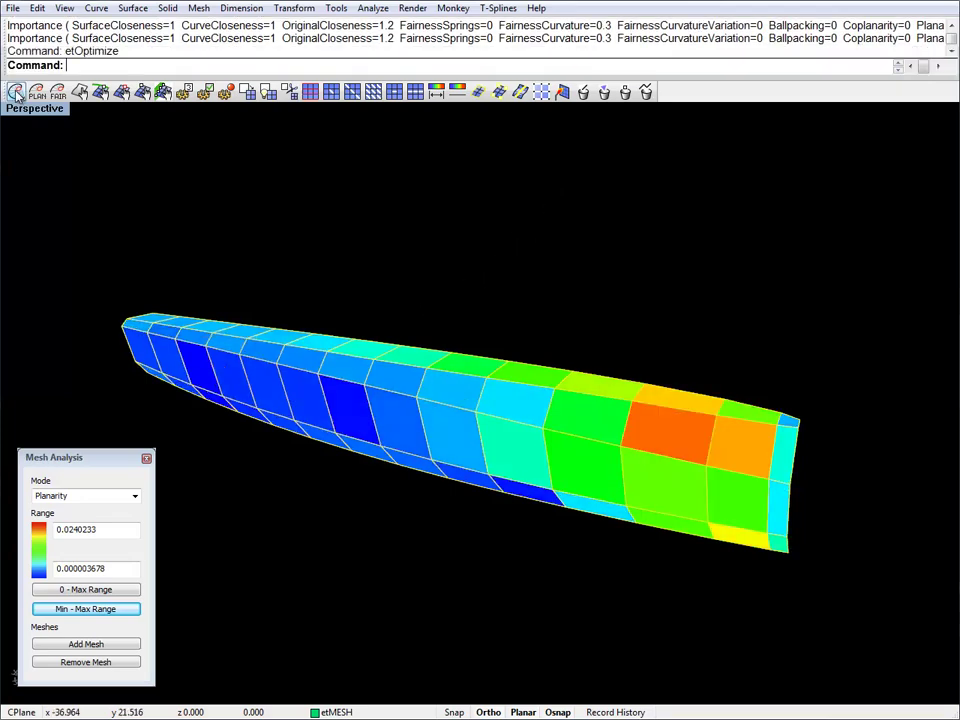
pyautogui.click(16, 92)
pyautogui.click(16, 92)
pyautogui.click(16, 92)
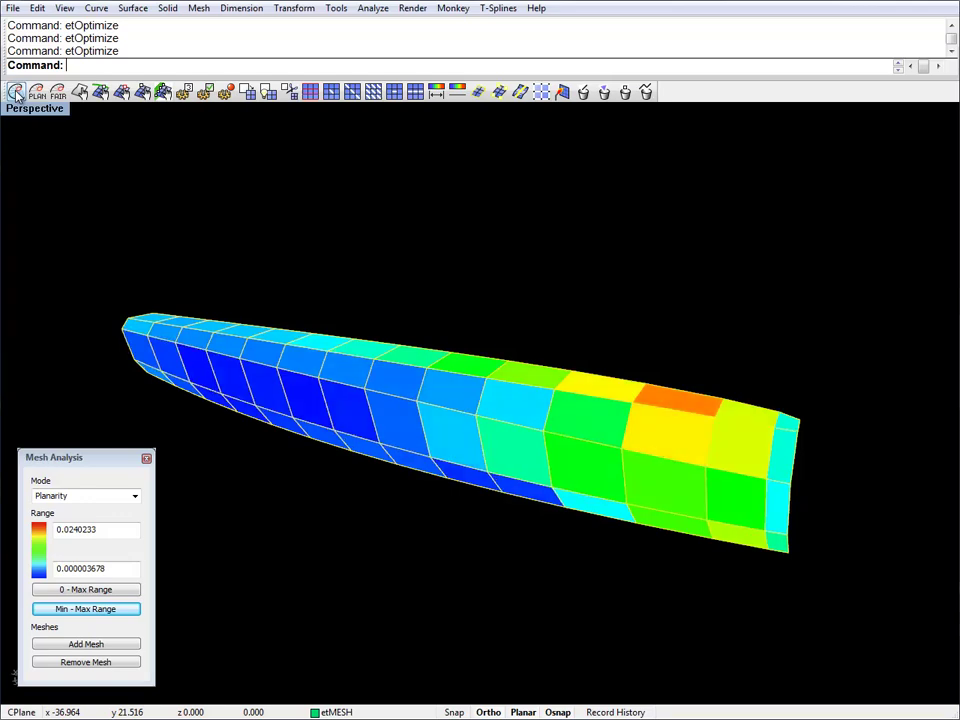
# Fit the planarity colour range to the hull mesh's current minimum and maximum deviation
pyautogui.moveTo(403, 366); pyautogui.dragTo(455, 410, button='right')
pyautogui.click(104, 610)
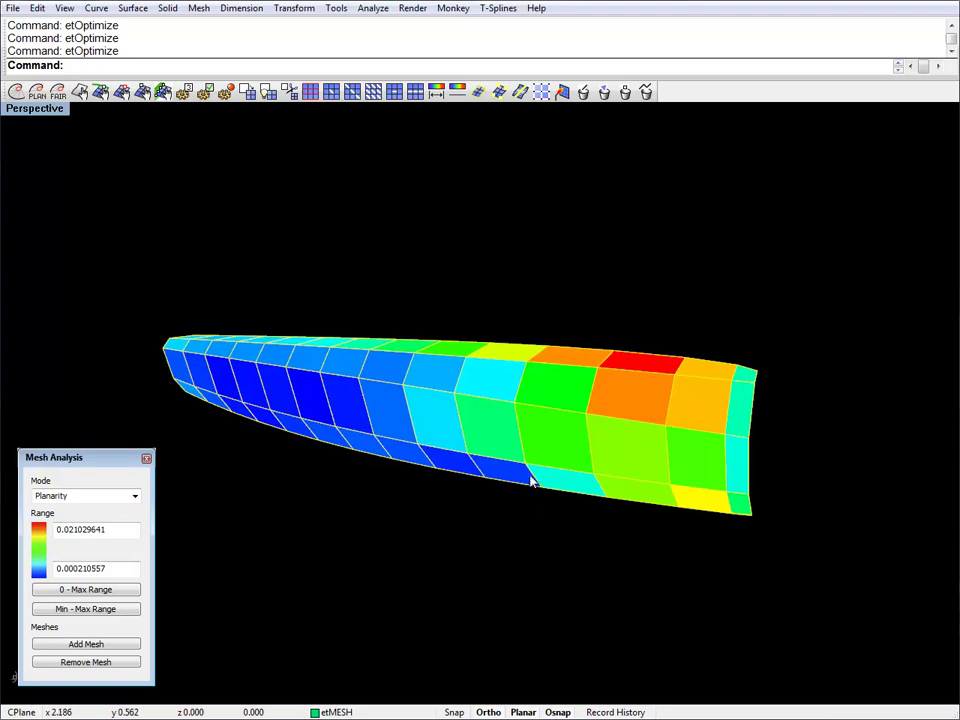
pyautogui.moveTo(531, 482); pyautogui.dragTo(480, 392, button='right')
# Set the optimization importance for fairness curvature of polygons to 0 and for planarity of faces to 1
pyautogui.press('Return')
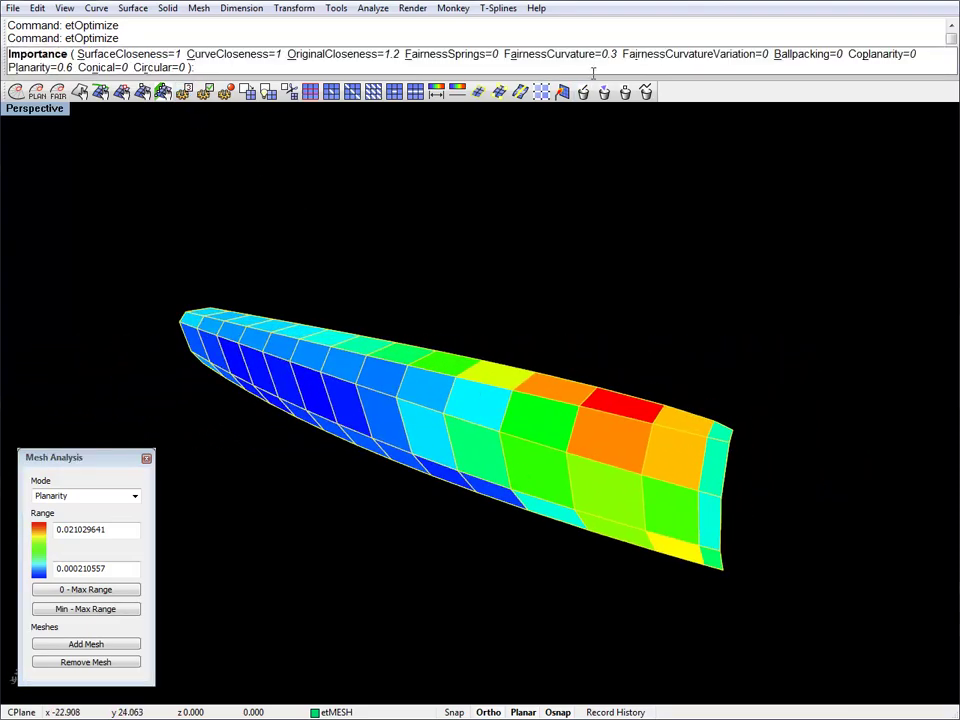
pyautogui.click(589, 57)
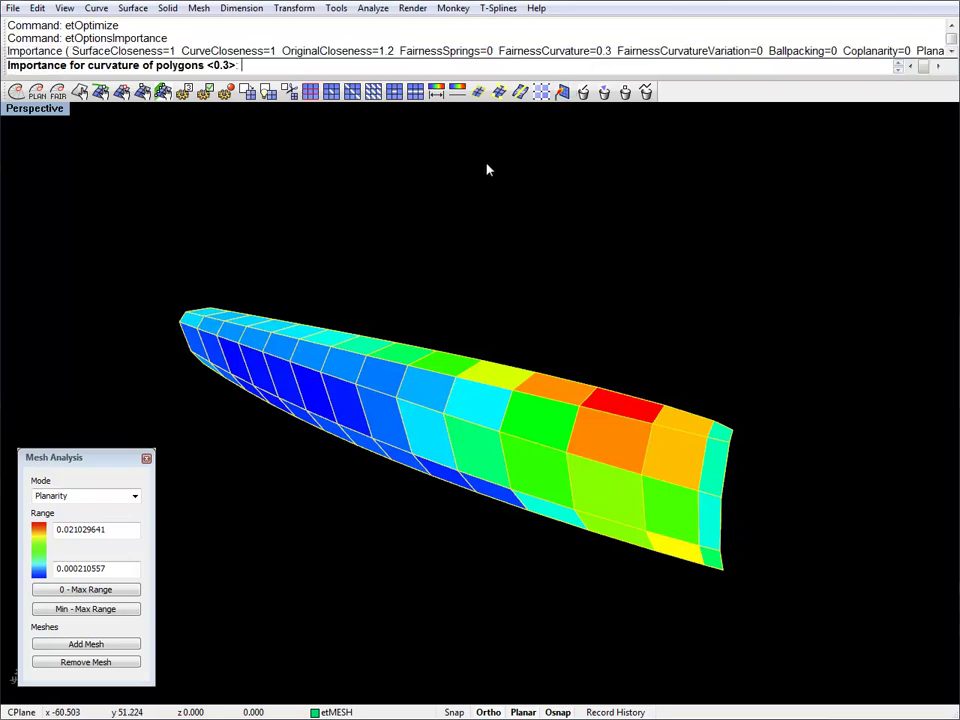
pyautogui.moveTo(478, 176); pyautogui.dragTo(428, 300, button='right')
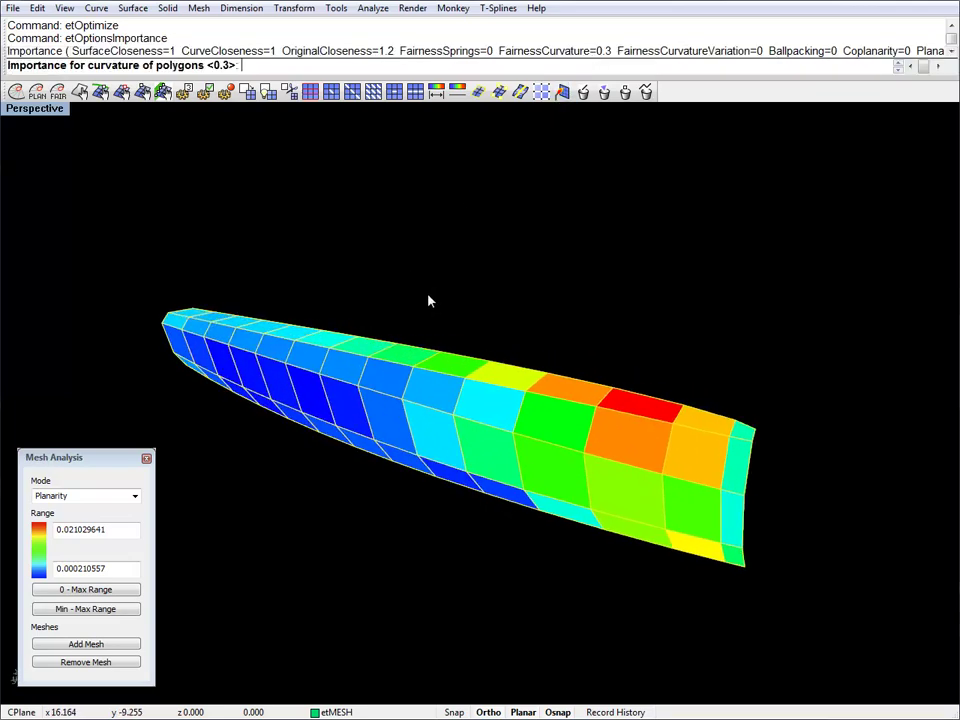
pyautogui.press('Return')
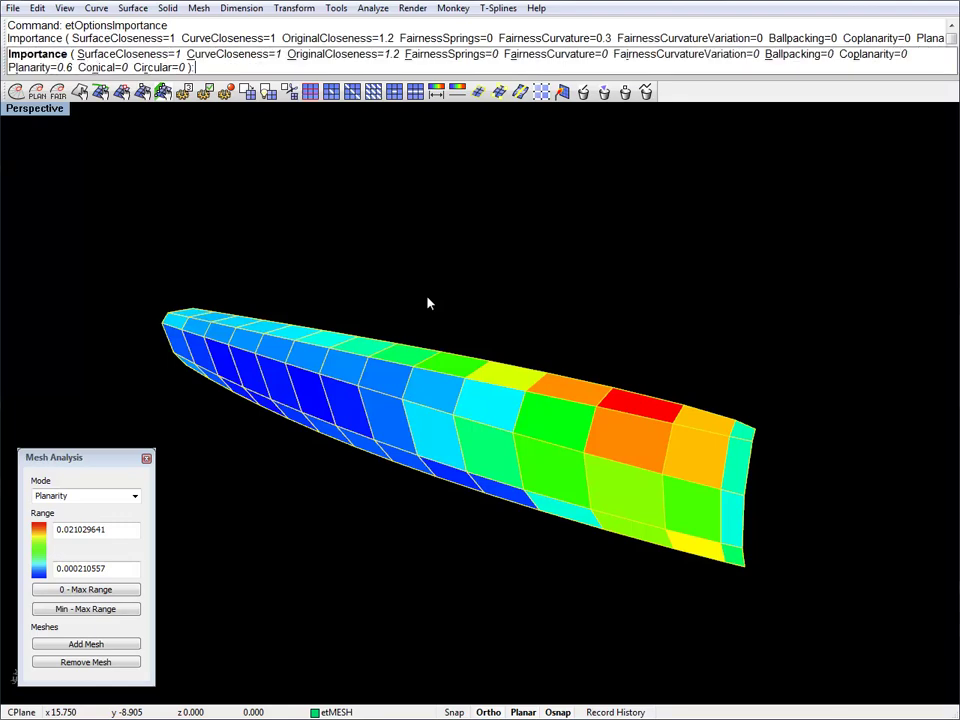
pyautogui.click(45, 68)
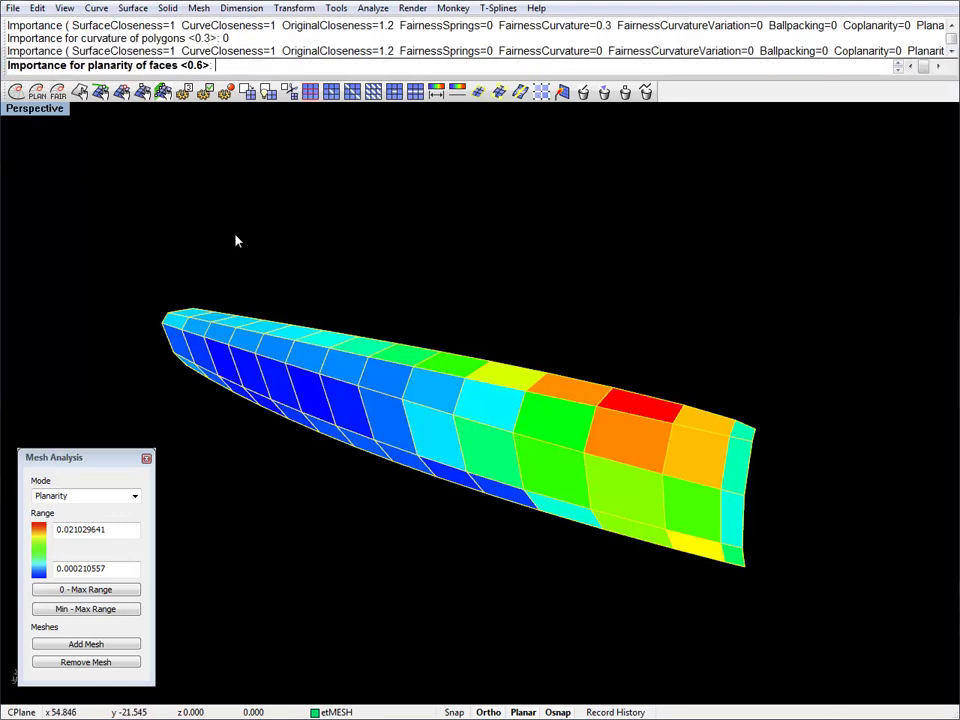
pyautogui.write('1')
pyautogui.press('Return')
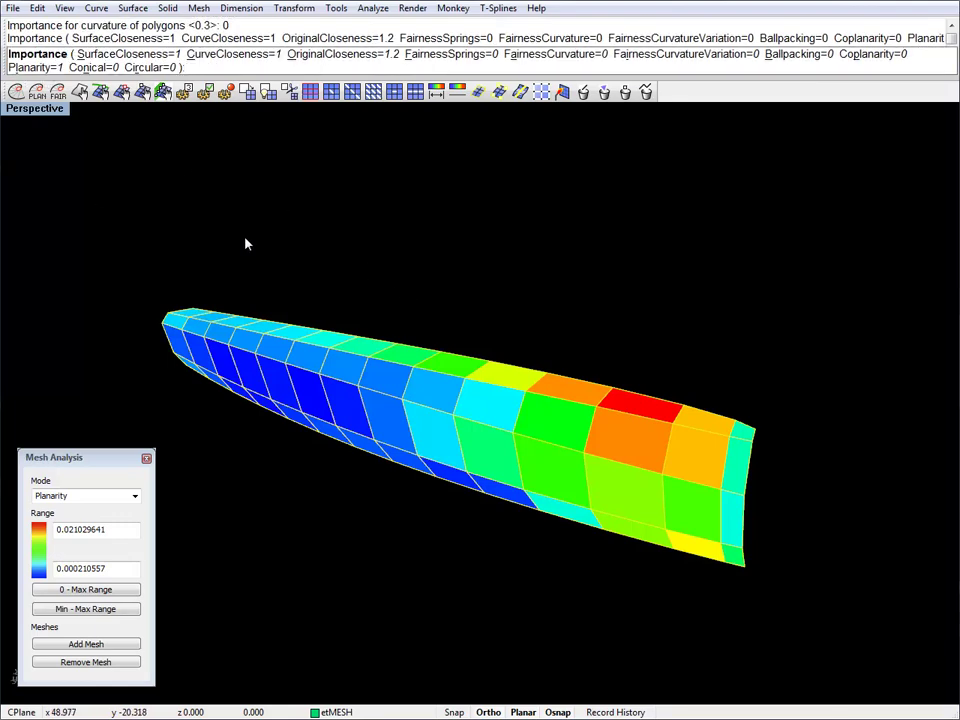
pyautogui.press('Return')
# Optimize the hull mesh seven times in a row and refit the planarity colour range to its minimum and maximum
pyautogui.click(16, 92)
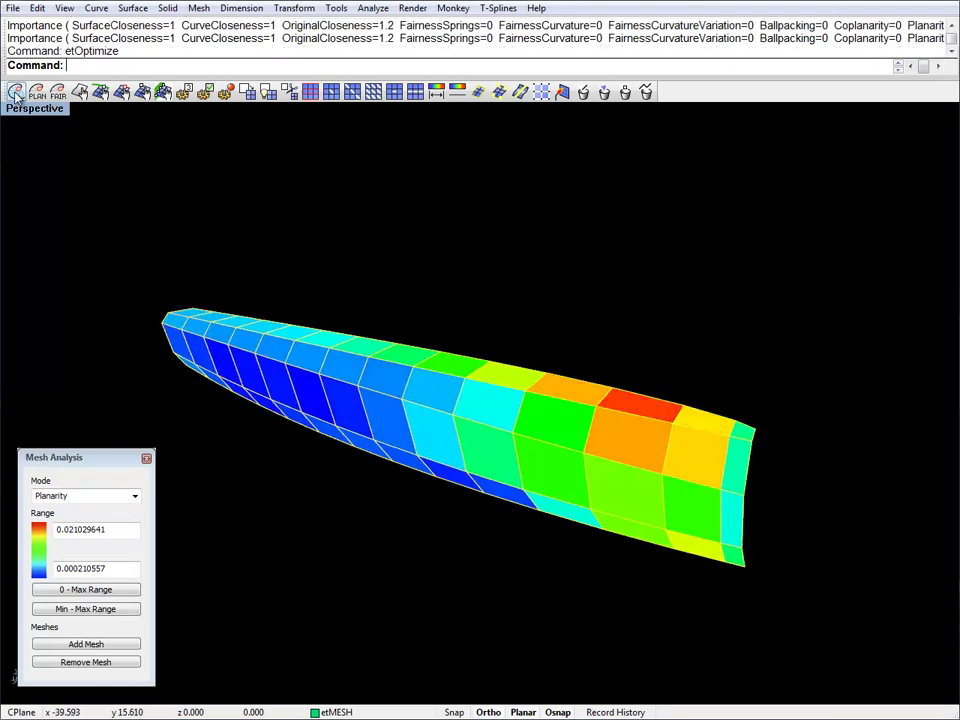
pyautogui.click(16, 92)
pyautogui.click(16, 92)
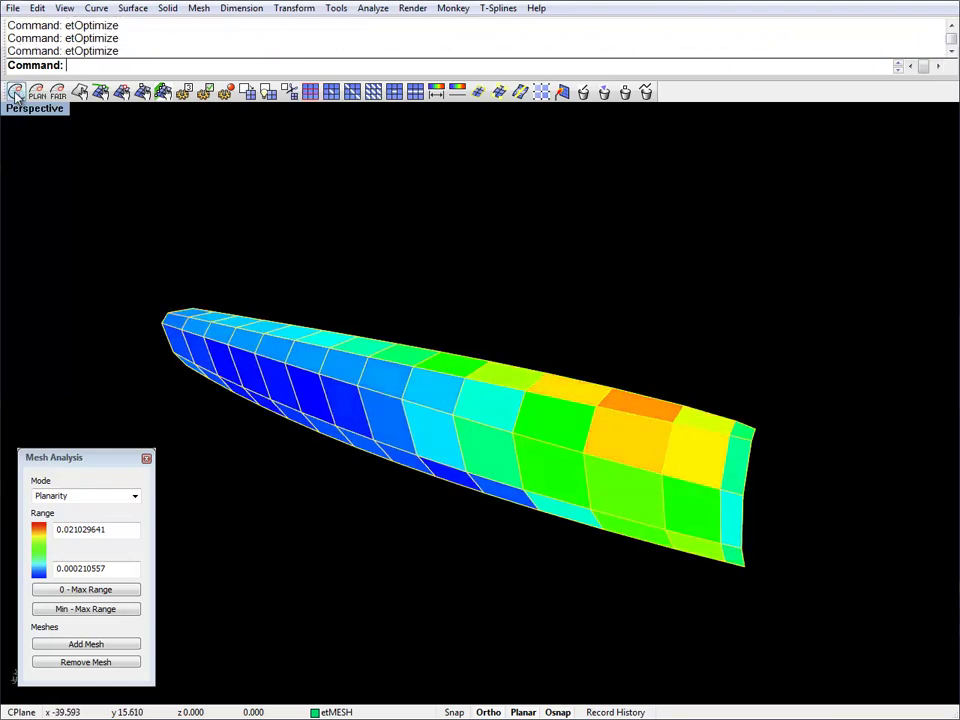
pyautogui.click(16, 92)
pyautogui.click(16, 92)
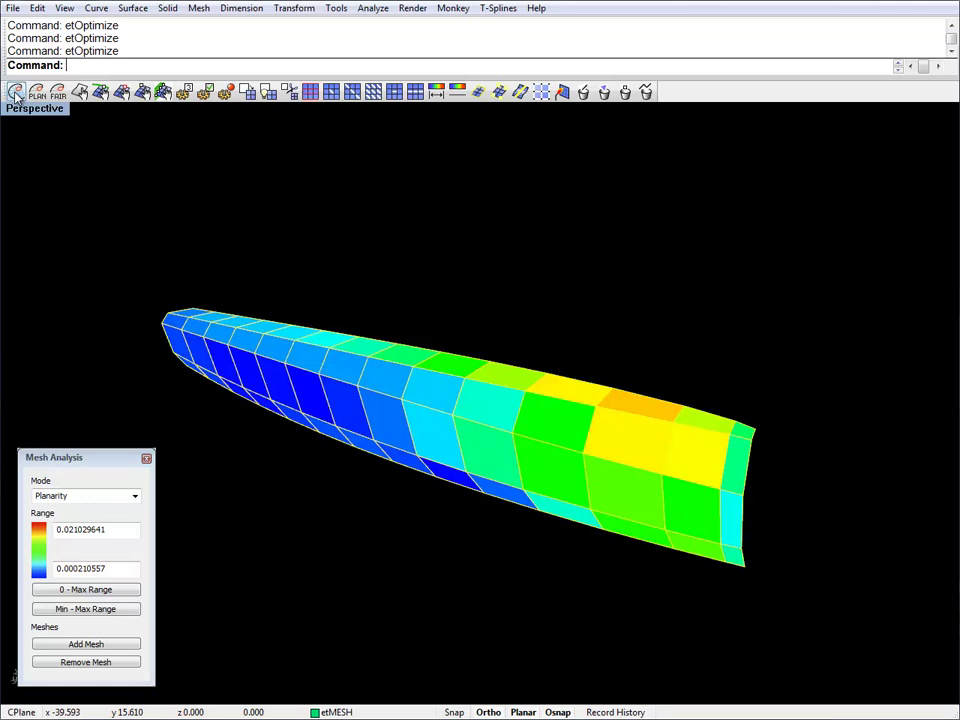
pyautogui.click(16, 92)
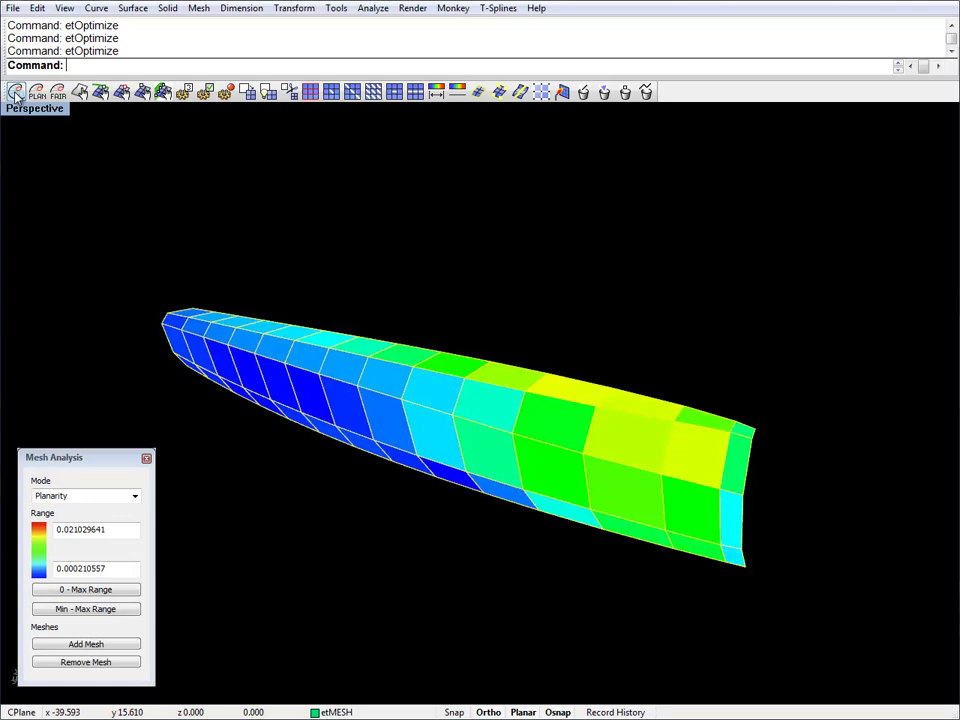
pyautogui.click(16, 92)
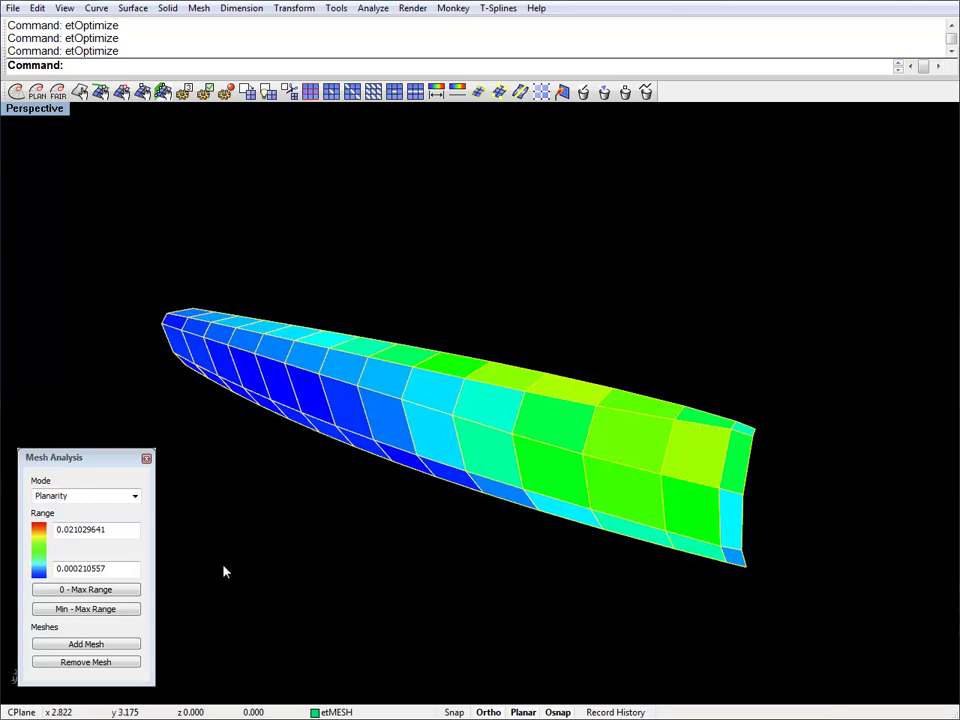
pyautogui.click(112, 612)
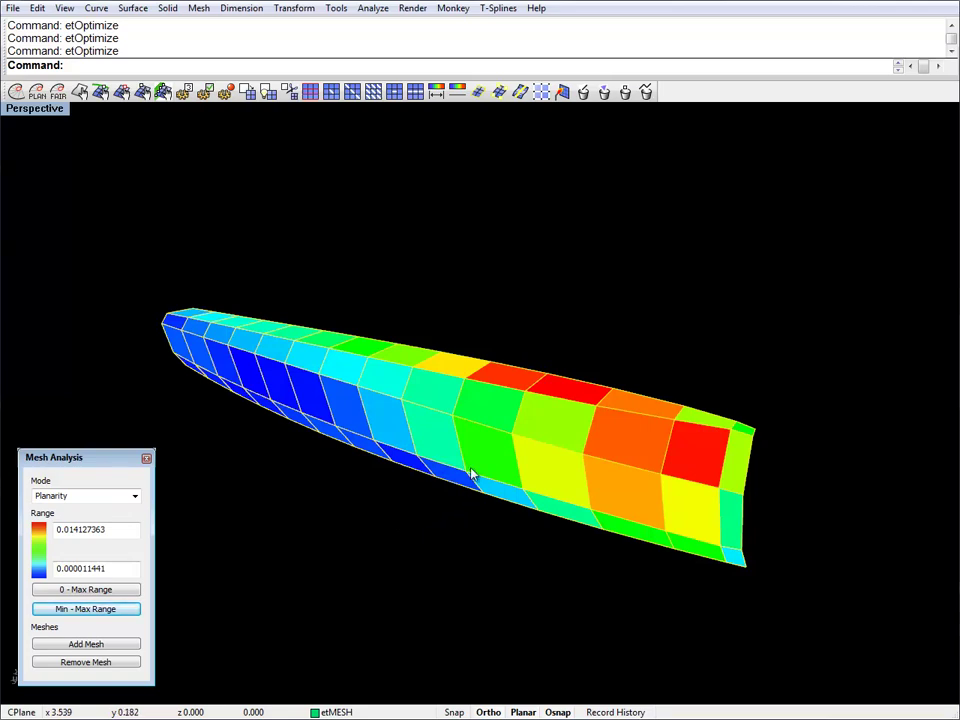
pyautogui.moveTo(471, 469)
pyautogui.mouseDown(button='right')
pyautogui.moveTo(465, 454)
pyautogui.moveTo(422, 435)
pyautogui.moveTo(476, 471)
pyautogui.moveTo(482, 462)
pyautogui.mouseUp(button='right')
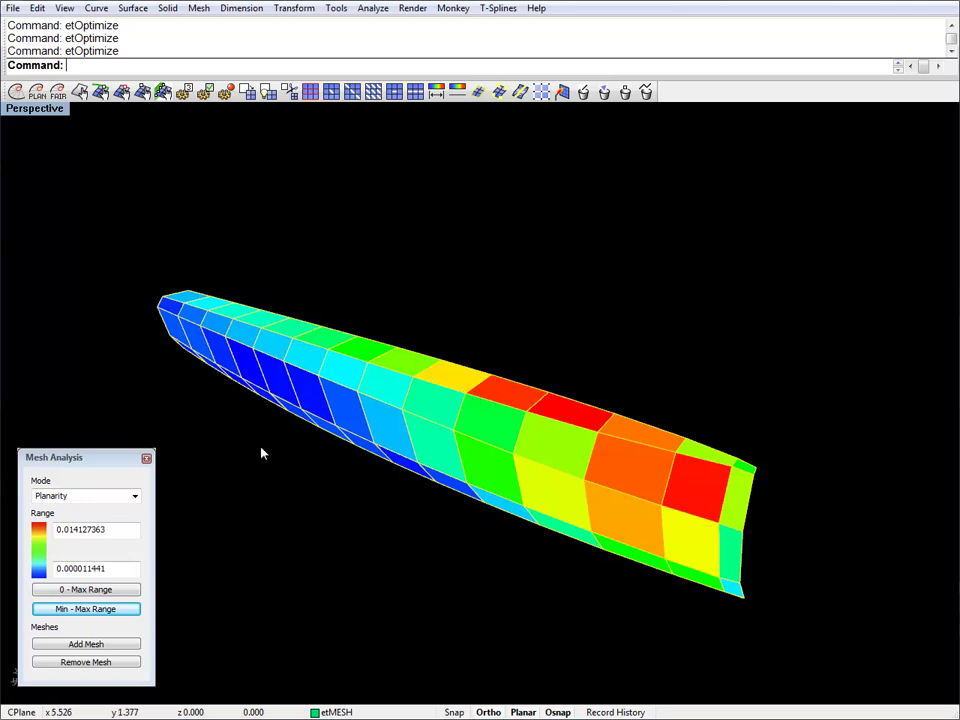
# Raise the optimization importance for planarity of faces to 1.4
pyautogui.click(140, 88)
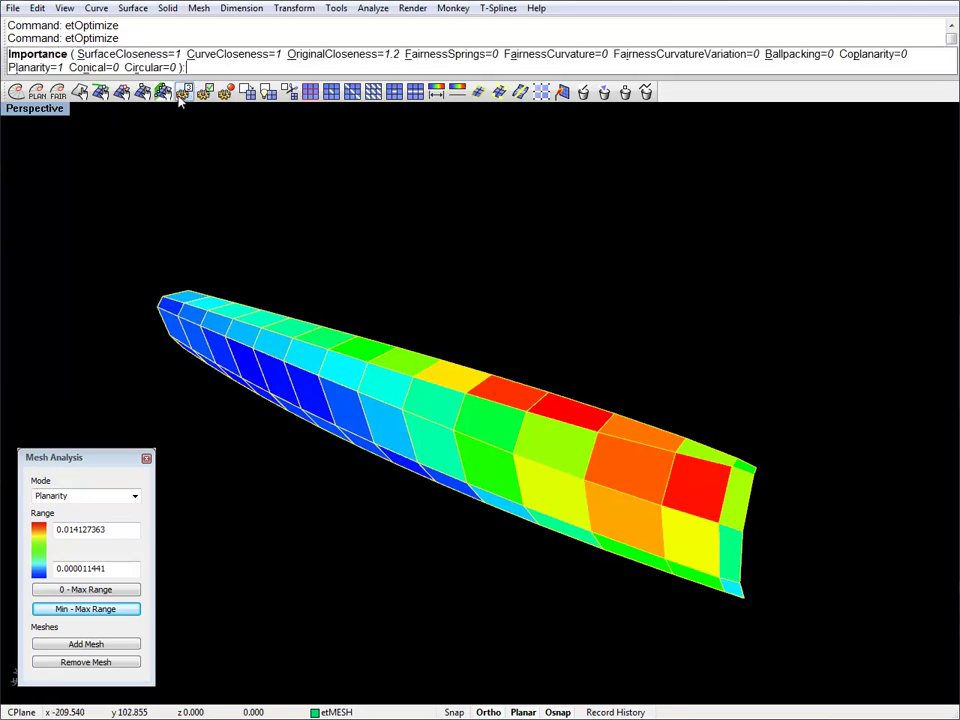
pyautogui.click(36, 66)
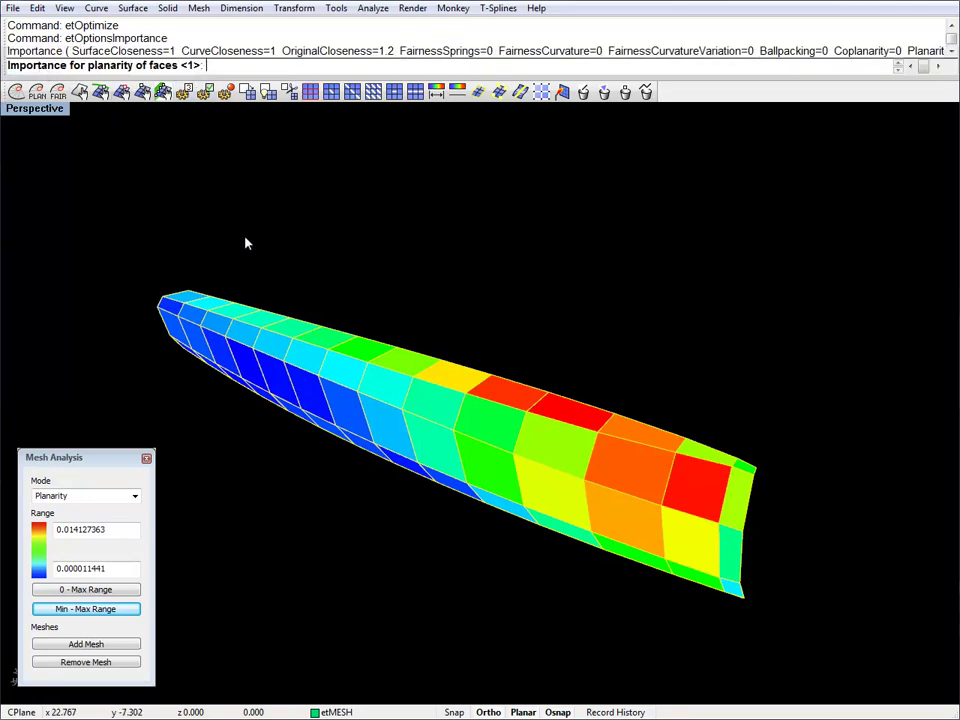
pyautogui.write('1.4')
pyautogui.press('Return')
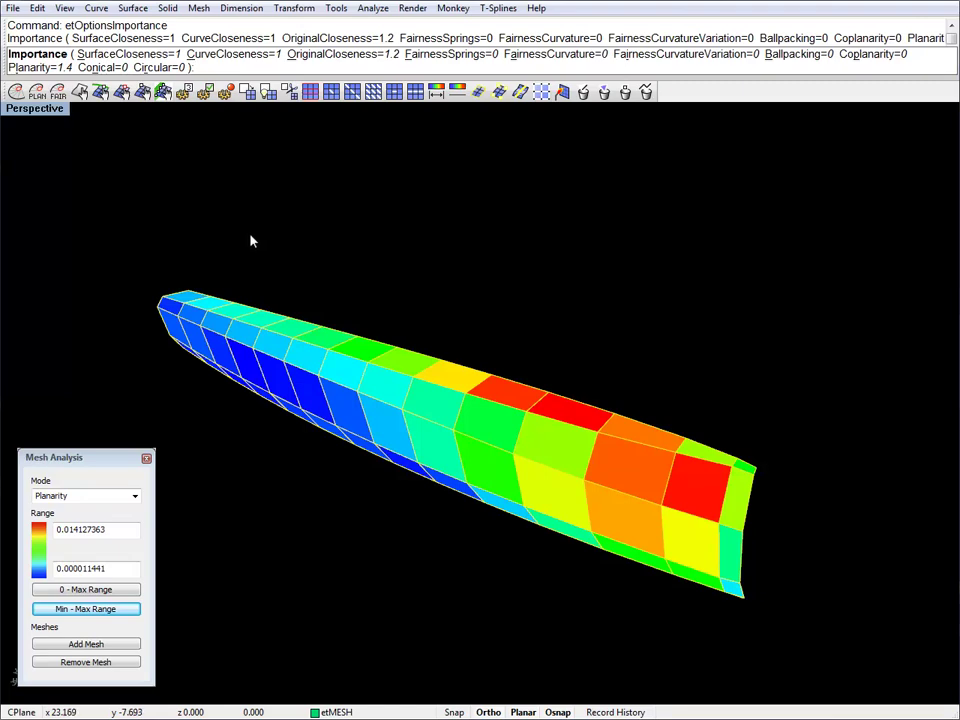
pyautogui.press('Return')
# Optimize the hull mesh eight times with the stronger planarity weight and refit the colour range to its minimum and maximum
pyautogui.click(16, 92)
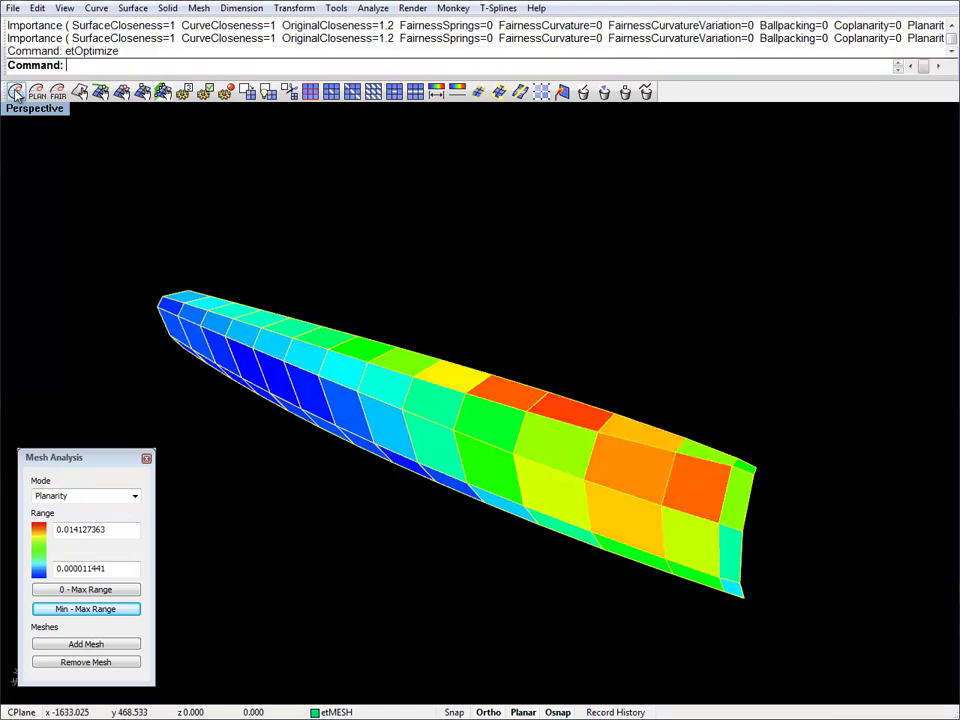
pyautogui.click(16, 92)
pyautogui.click(16, 92)
pyautogui.click(16, 92)
pyautogui.click(16, 92)
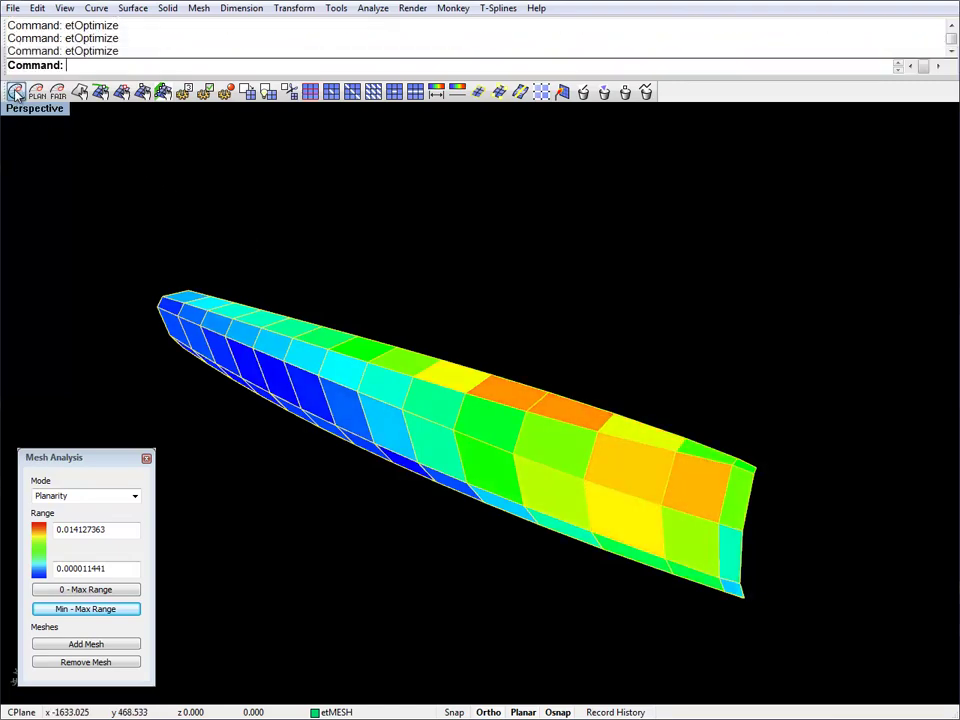
pyautogui.click(16, 92)
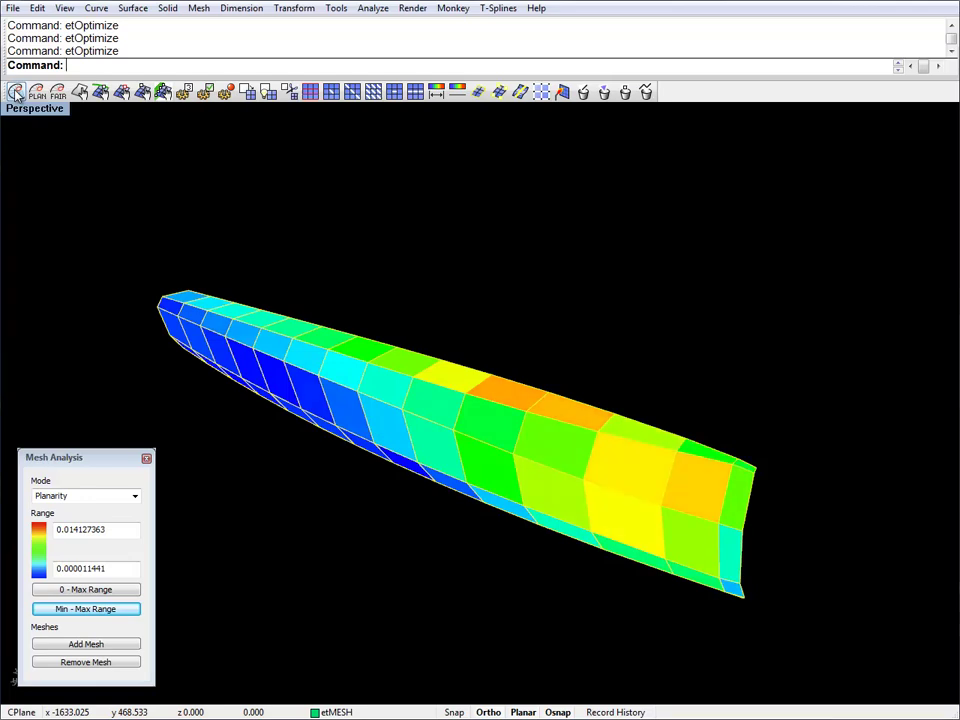
pyautogui.click(16, 92)
pyautogui.click(16, 92)
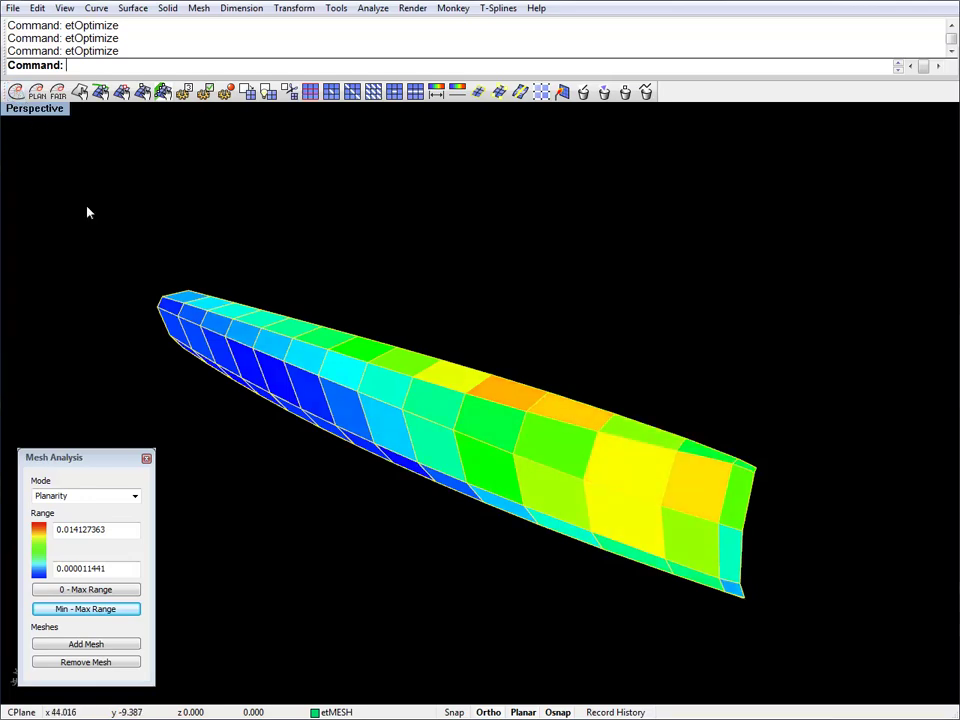
pyautogui.click(122, 611)
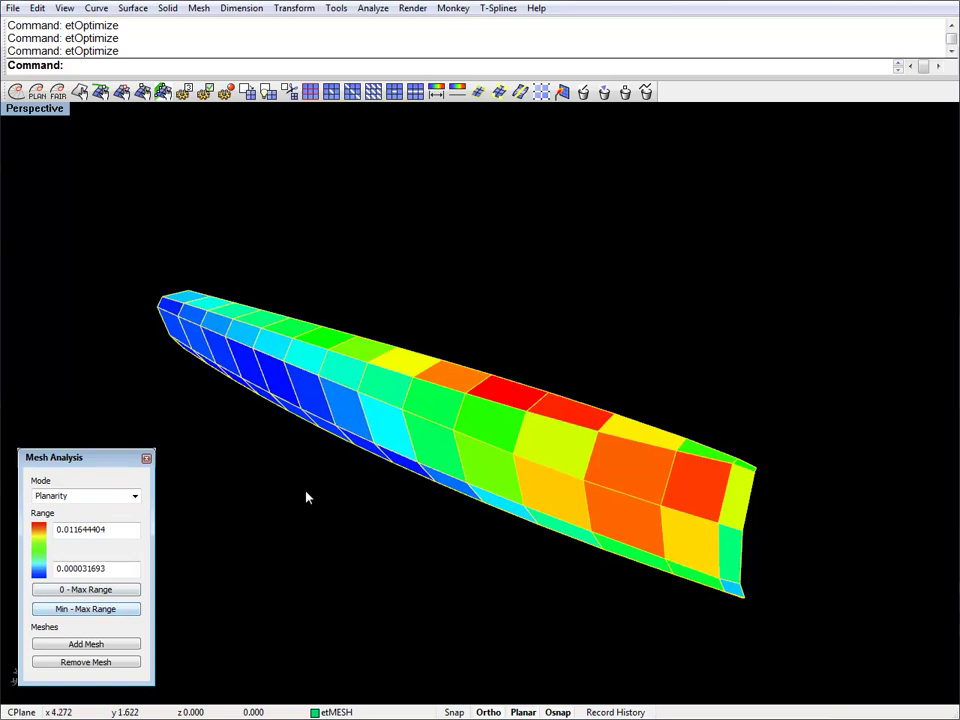
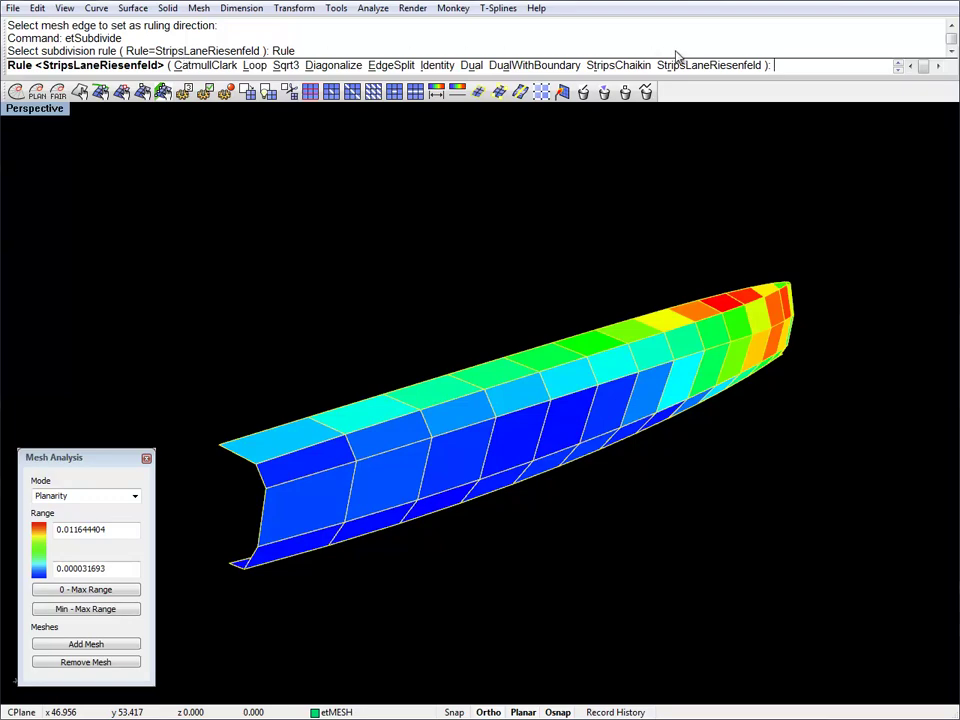
# Subdivide the hull mesh six times in a row with the StripsLaneRiesenfeld rule
pyautogui.click(708, 65)
pyautogui.press('Return')
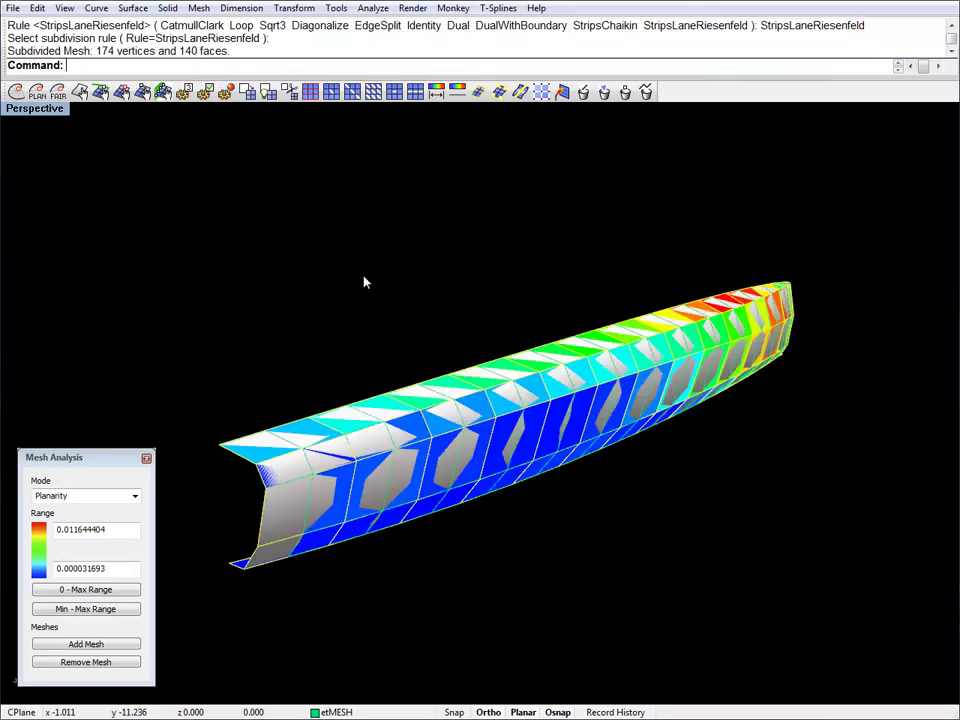
pyautogui.press('Return')
pyautogui.press('Return')
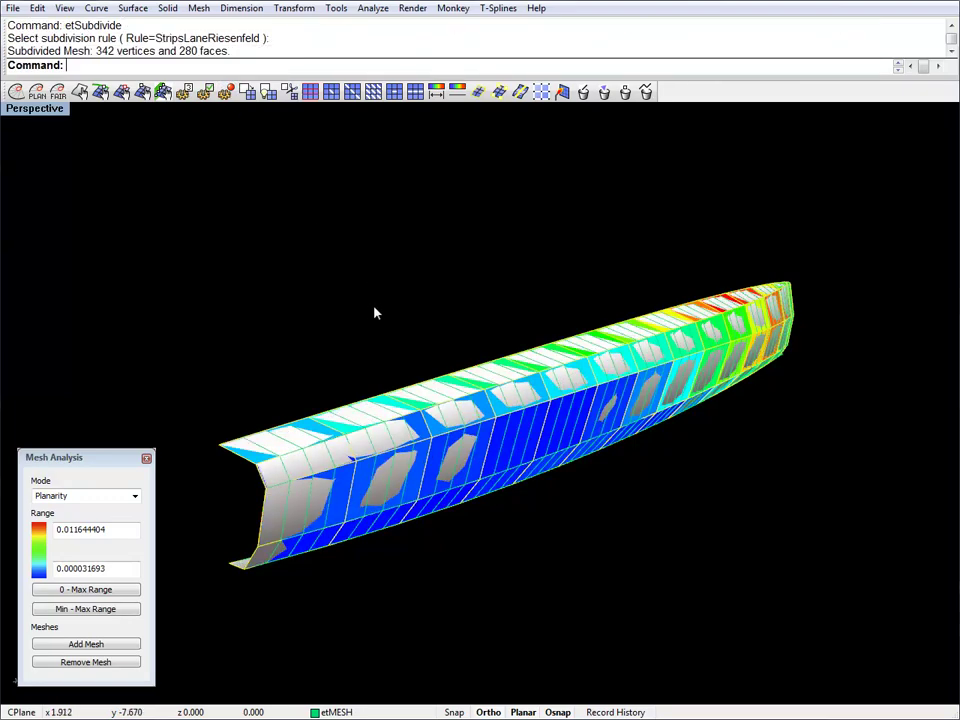
pyautogui.press('Return')
pyautogui.press('Return')
pyautogui.press('Return')
pyautogui.press('Return')
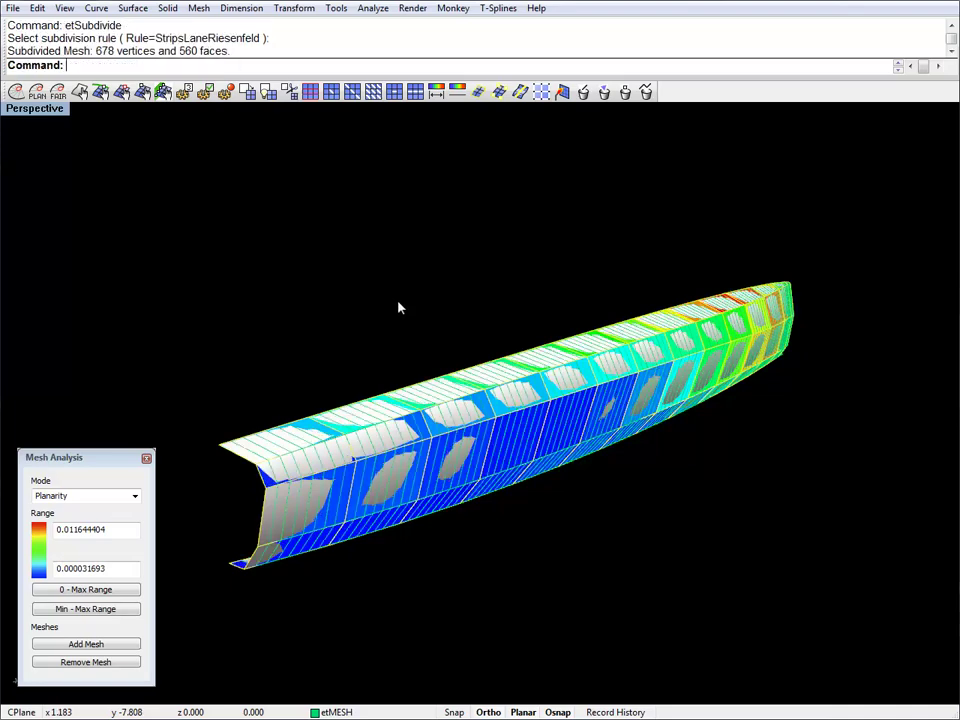
pyautogui.press('Return')
pyautogui.press('Return')
pyautogui.press('Return')
pyautogui.press('Return')
pyautogui.press('Return')
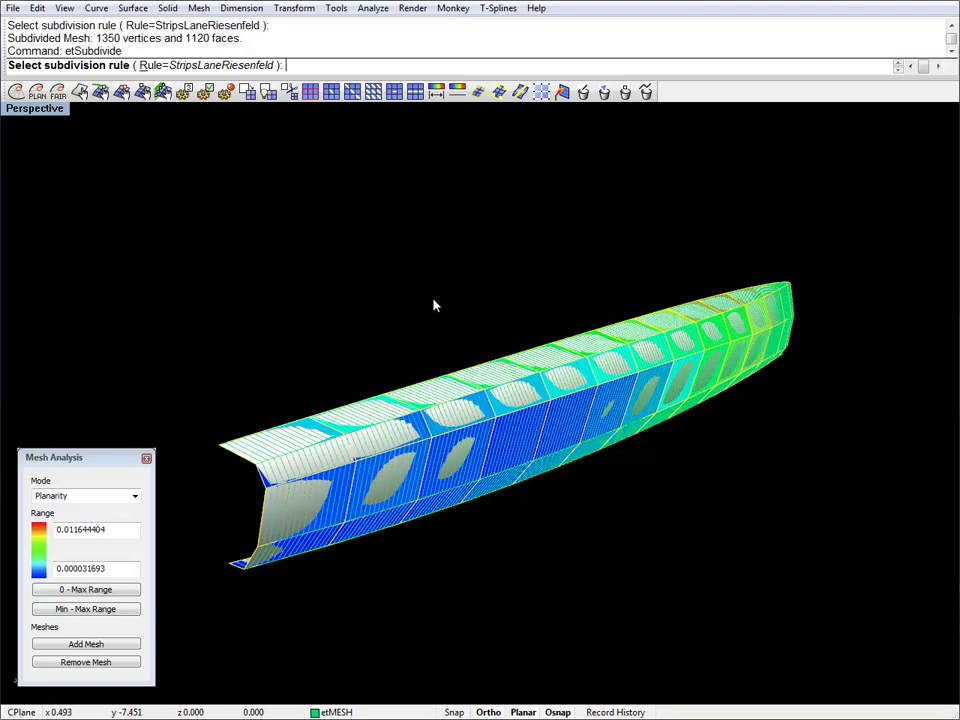
pyautogui.press('Escape')
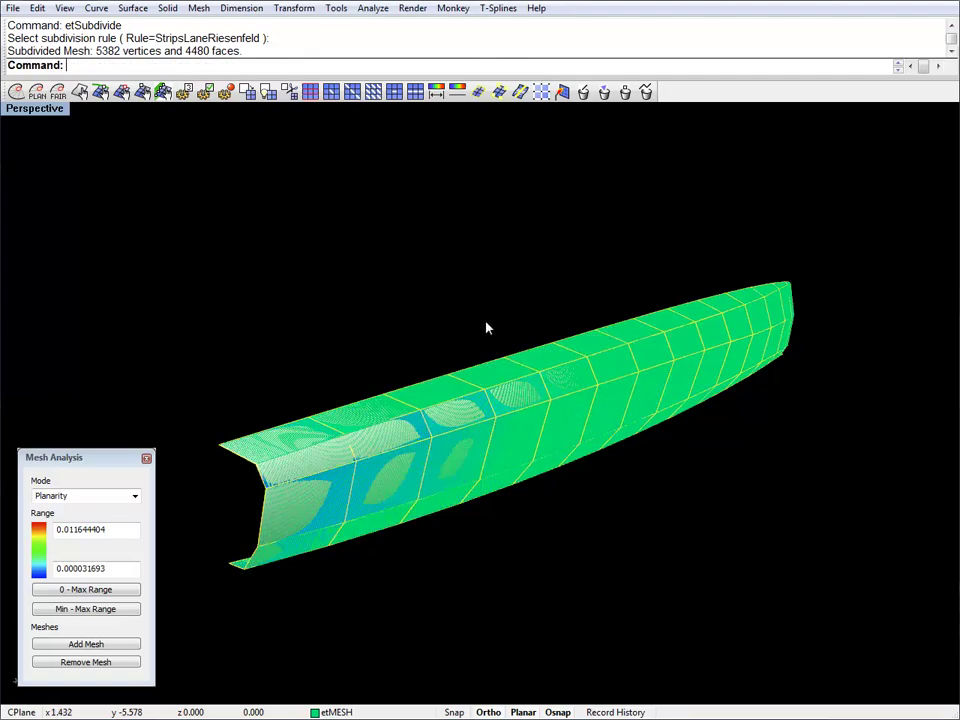
# Delete the coarse control mesh lying over the subdivided hull and inspect the fine strips up close
pyautogui.moveTo(621, 364); pyautogui.dragTo(429, 371, button='right')
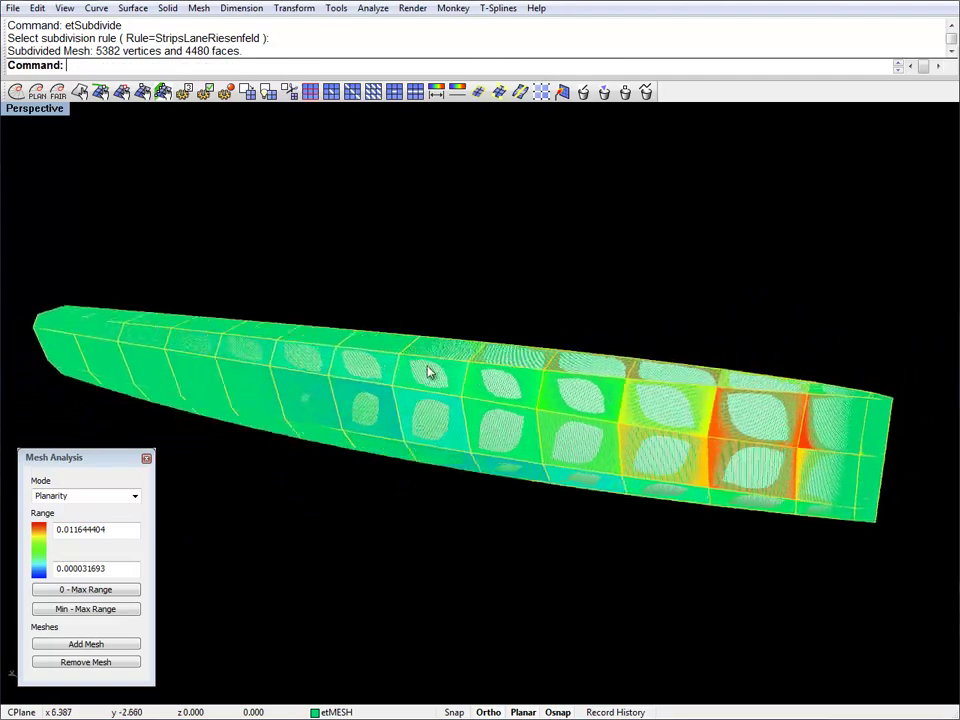
pyautogui.press('Delete')
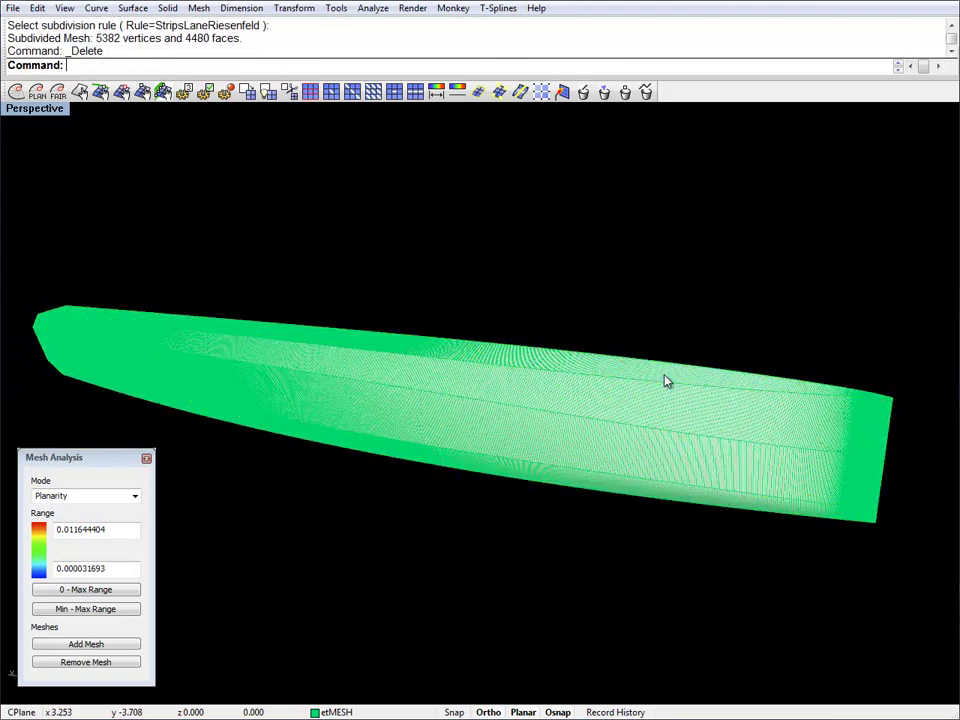
pyautogui.write('z')
pyautogui.press('Return')
pyautogui.moveTo(611, 416); pyautogui.dragTo(748, 350, button='right')
pyautogui.moveTo(748, 352); pyautogui.dragTo(690, 448)
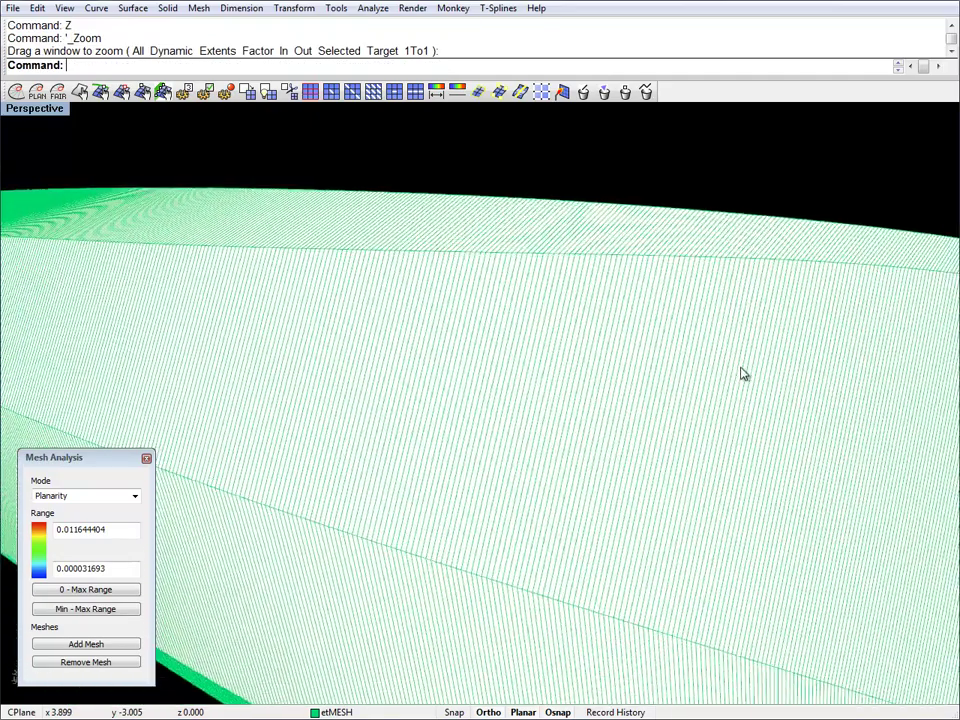
pyautogui.moveTo(742, 374); pyautogui.dragTo(611, 375, button='right')
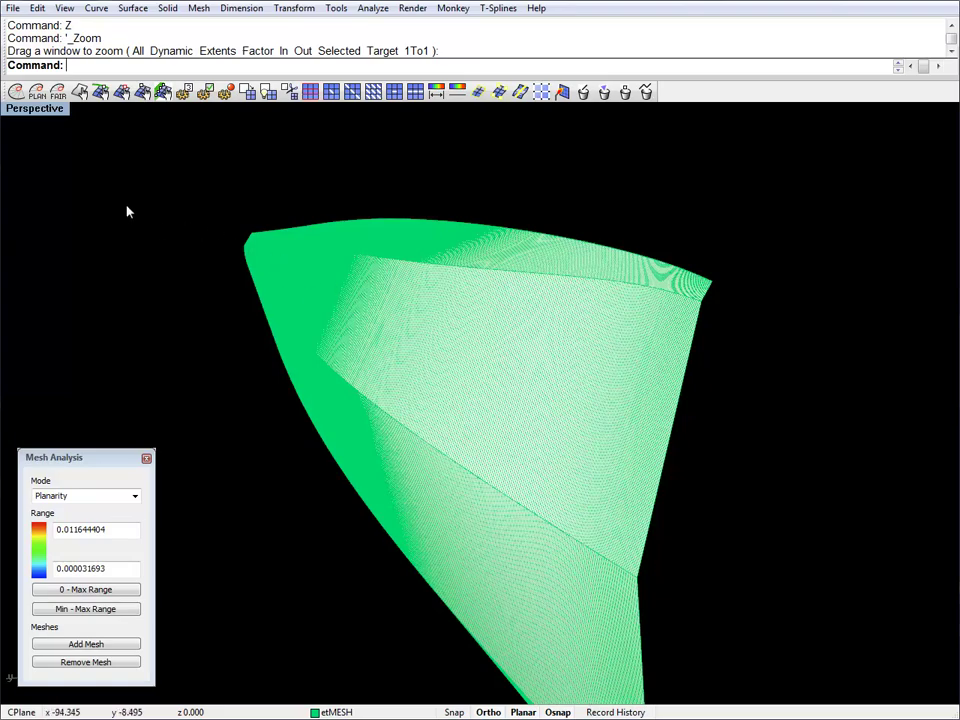
# Add the subdivided hull mesh to the planarity analysis and fit the colour range to its minimum and maximum
pyautogui.moveTo(646, 345)
pyautogui.mouseDown(button='right')
pyautogui.moveTo(611, 321)
pyautogui.moveTo(476, 349)
pyautogui.mouseUp(button='right')
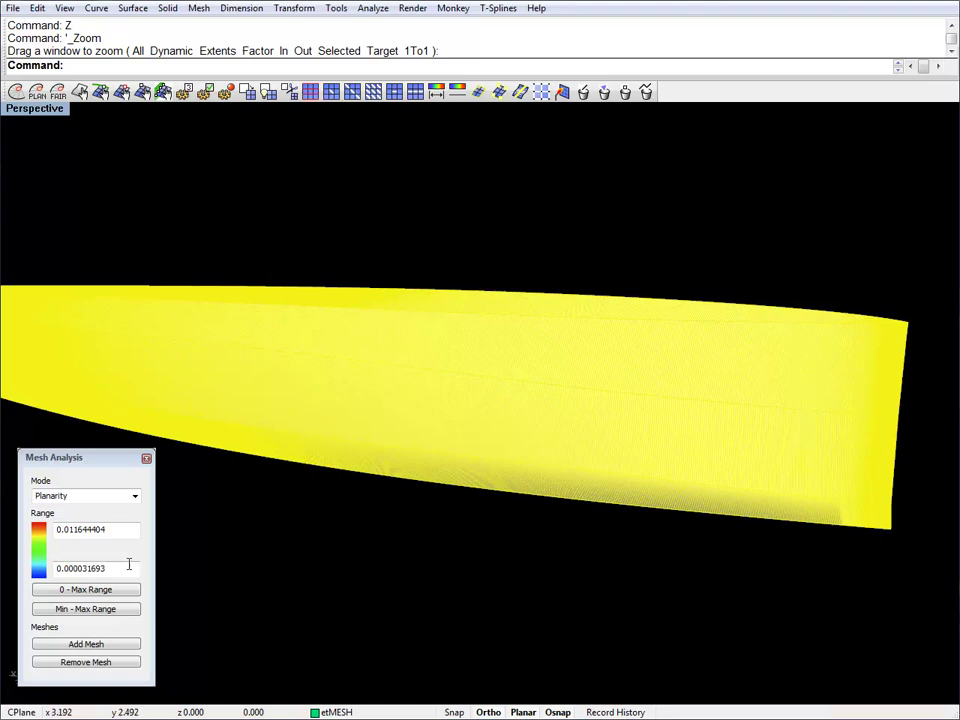
pyautogui.click(112, 645)
pyautogui.click(399, 510)
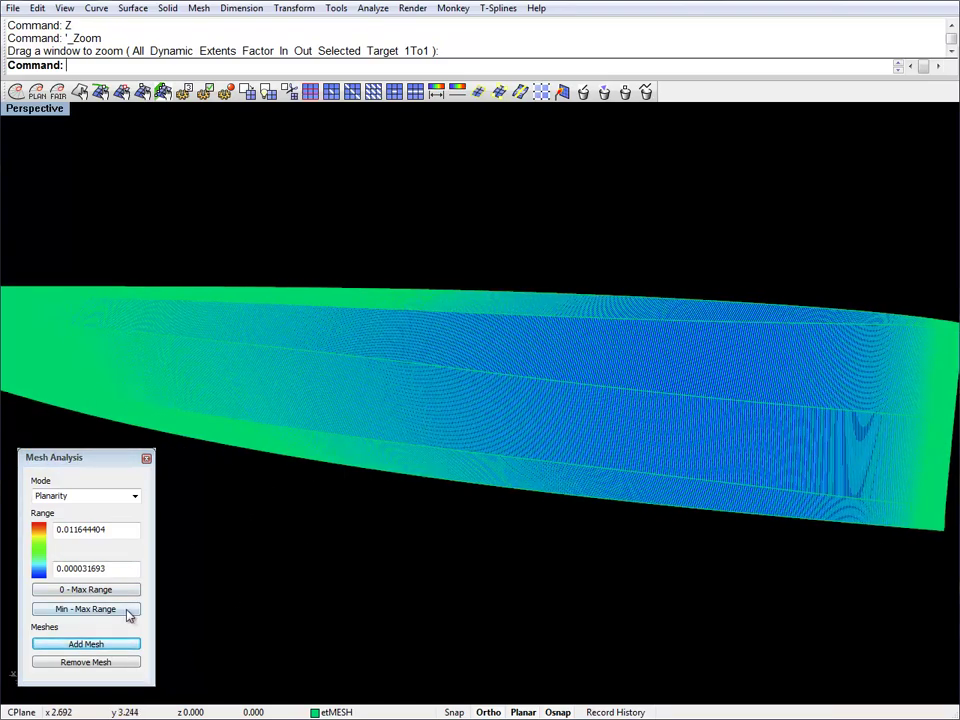
pyautogui.click(128, 612)
pyautogui.scroll(-3, 424, 455)
pyautogui.moveTo(443, 463); pyautogui.dragTo(406, 438, button='right')
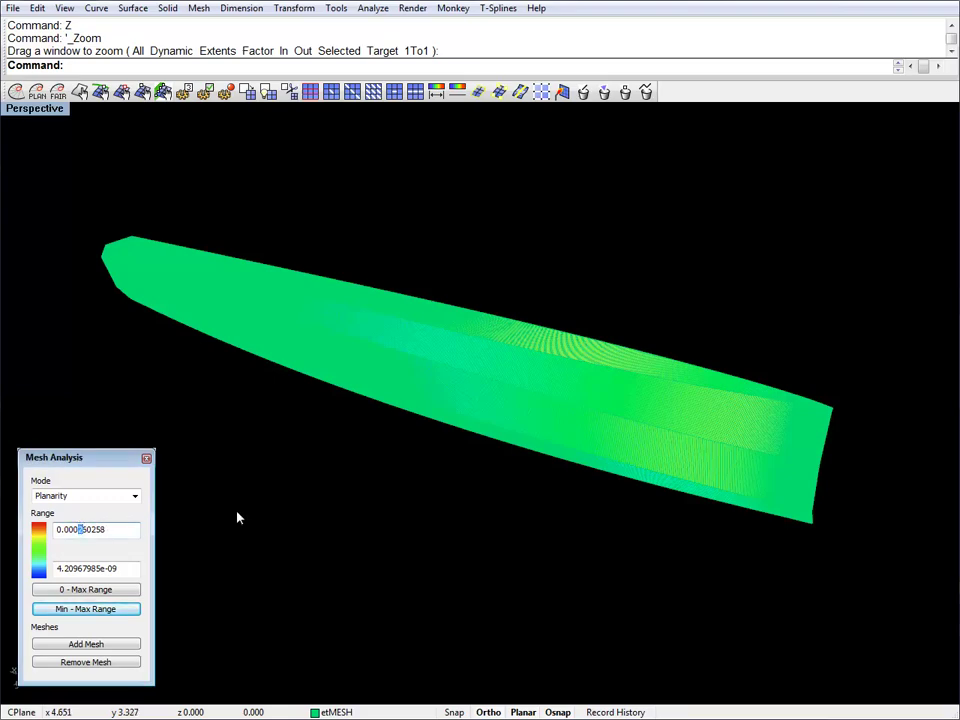
# Inspect the planarity colours along the subdivided hull mesh and extract the mesh's polylines
pyautogui.scroll(5, 735, 396)
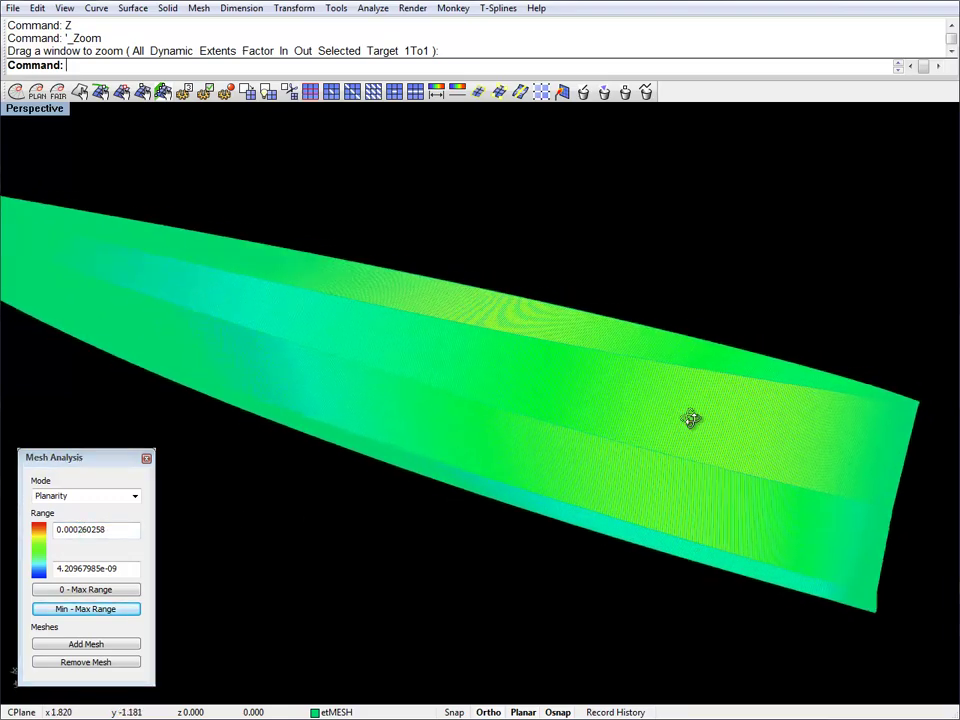
pyautogui.moveTo(690, 418); pyautogui.dragTo(671, 379, button='right')
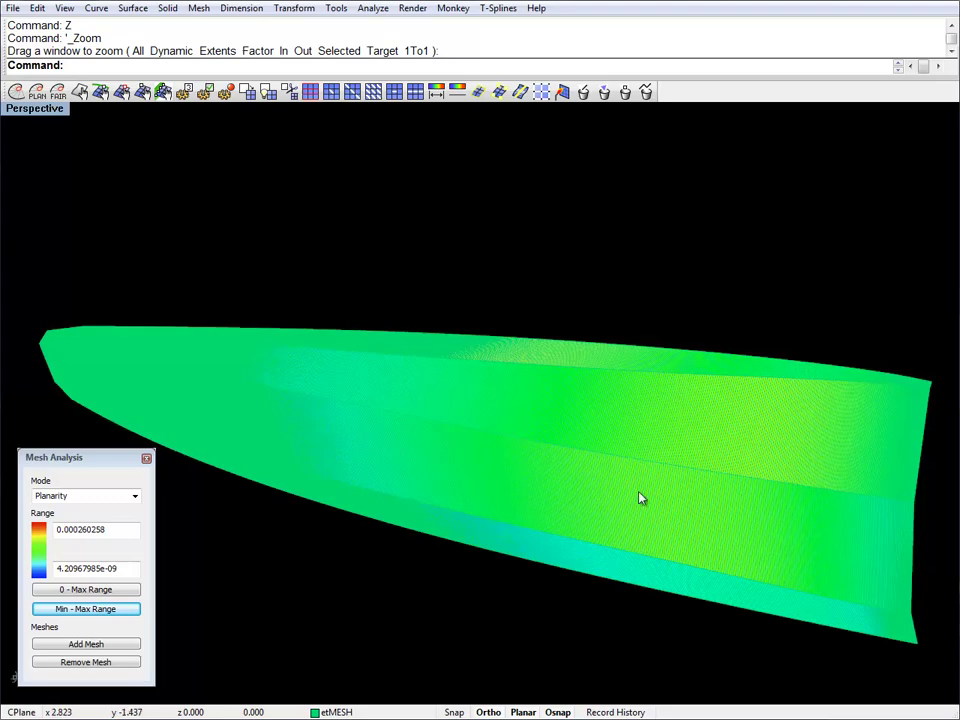
pyautogui.moveTo(547, 441); pyautogui.dragTo(430, 402, button='right')
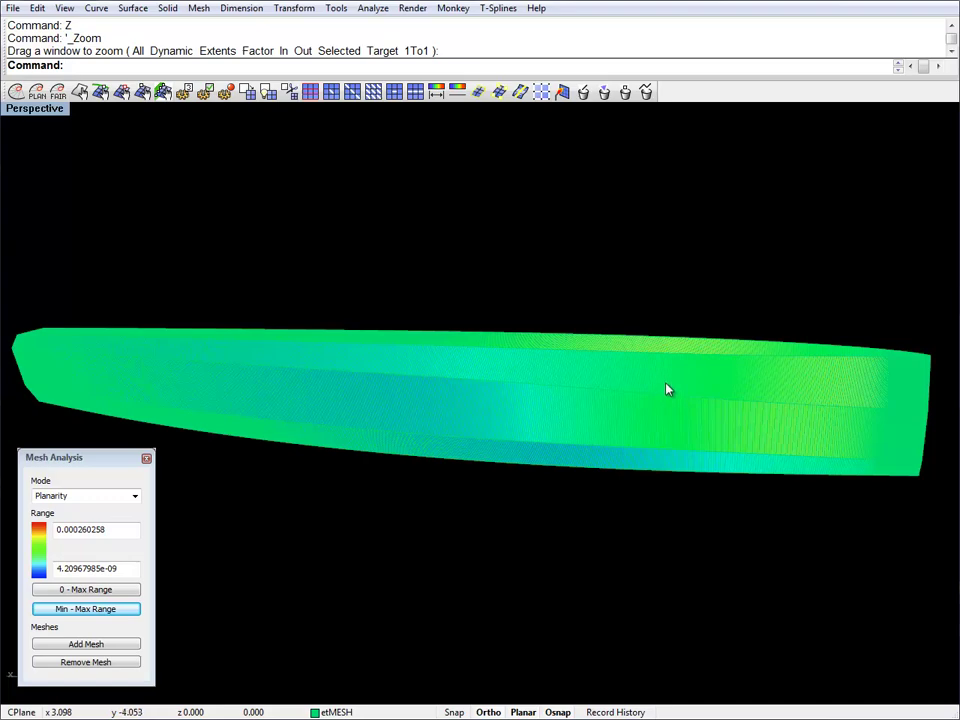
pyautogui.moveTo(668, 390); pyautogui.dragTo(480, 357, button='right')
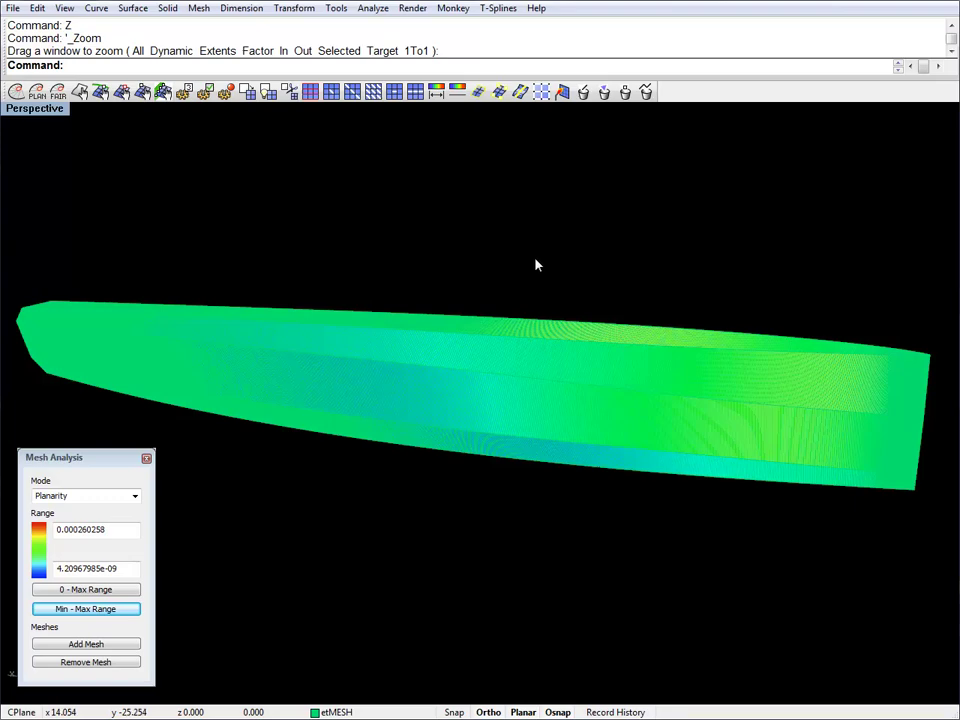
pyautogui.click(564, 368)
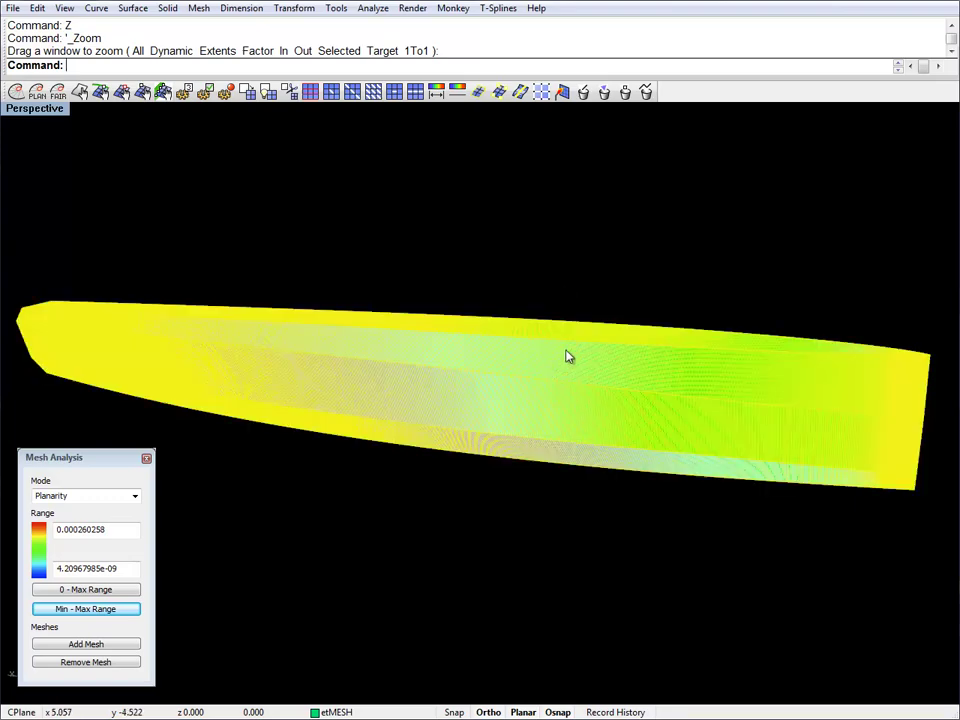
pyautogui.click(541, 92)
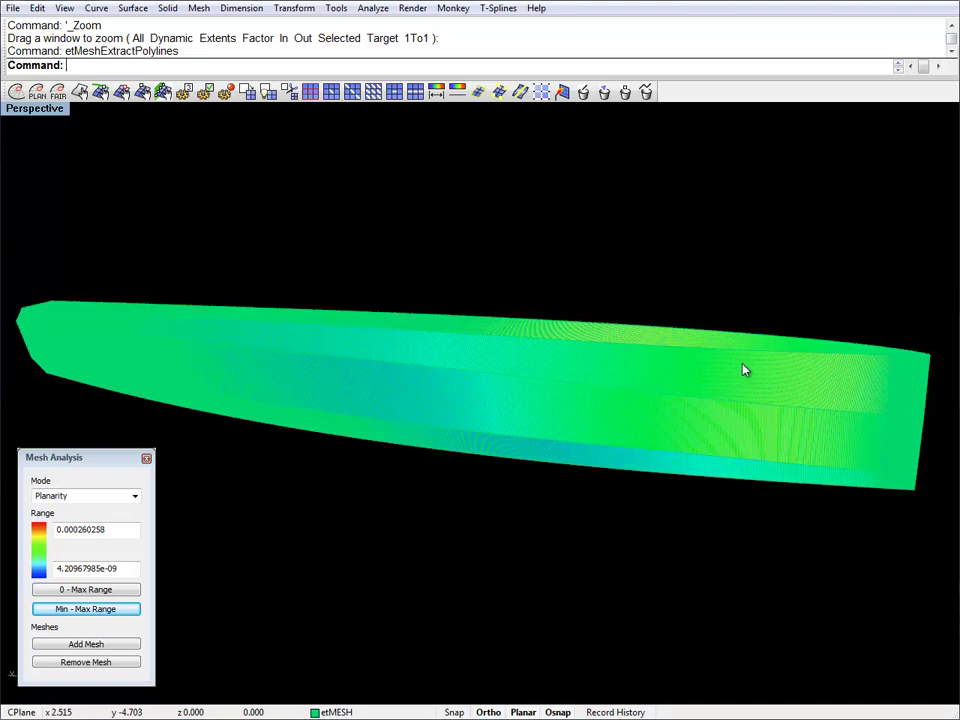
# Hide the subdivided hull mesh lying beneath the extracted polylines
pyautogui.click(767, 430)
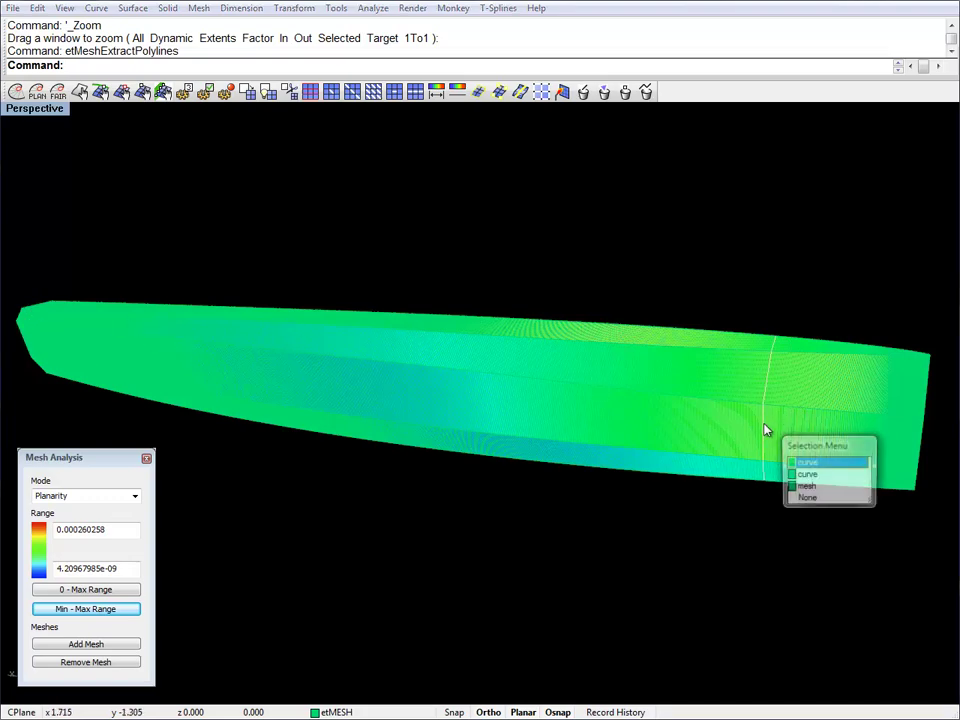
pyautogui.click(807, 487)
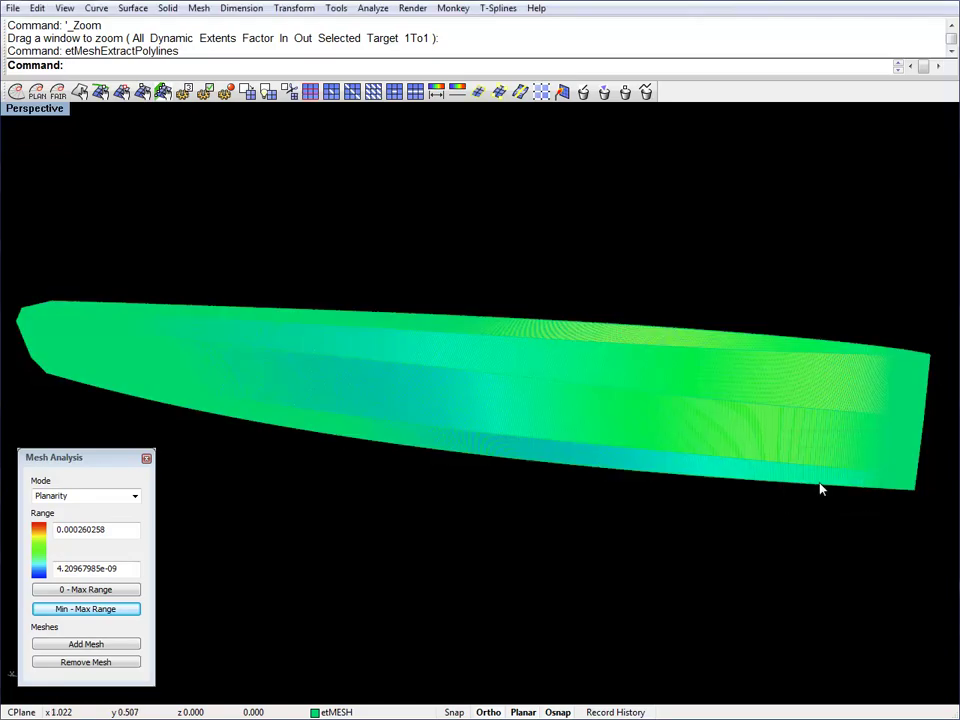
pyautogui.hotkey('ctrl', 'h')
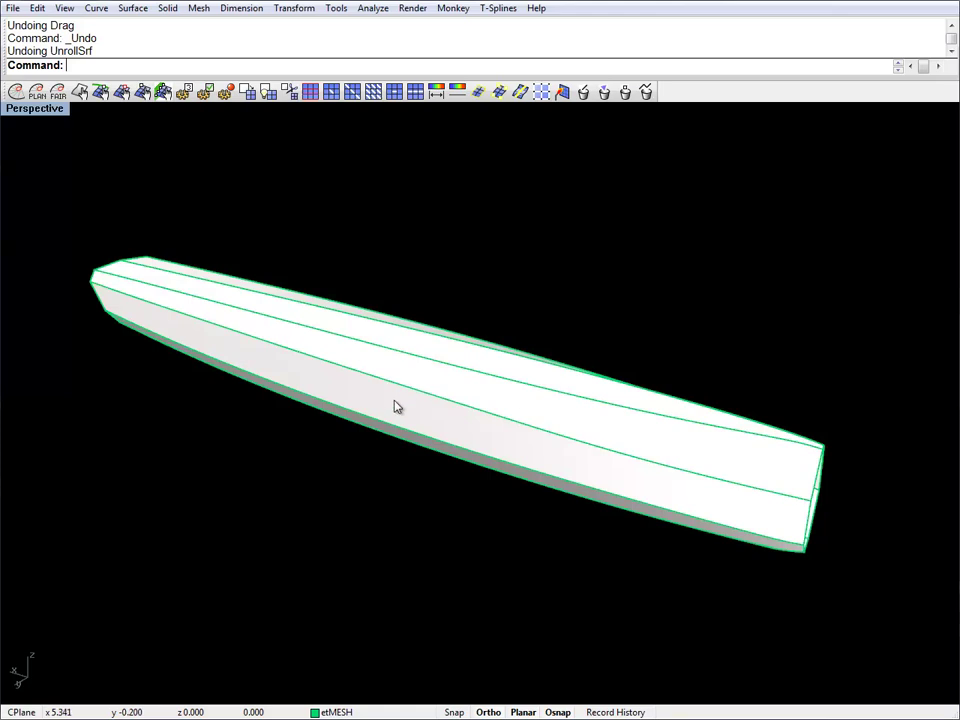
# Unroll the developable hull strip directly above the grey lowest strip, with Explode and Labels set to Yes
pyautogui.moveTo(613, 475); pyautogui.dragTo(472, 337, button='right')
pyautogui.write('z')
pyautogui.press('Return')
pyautogui.write('e')
pyautogui.press('Return')
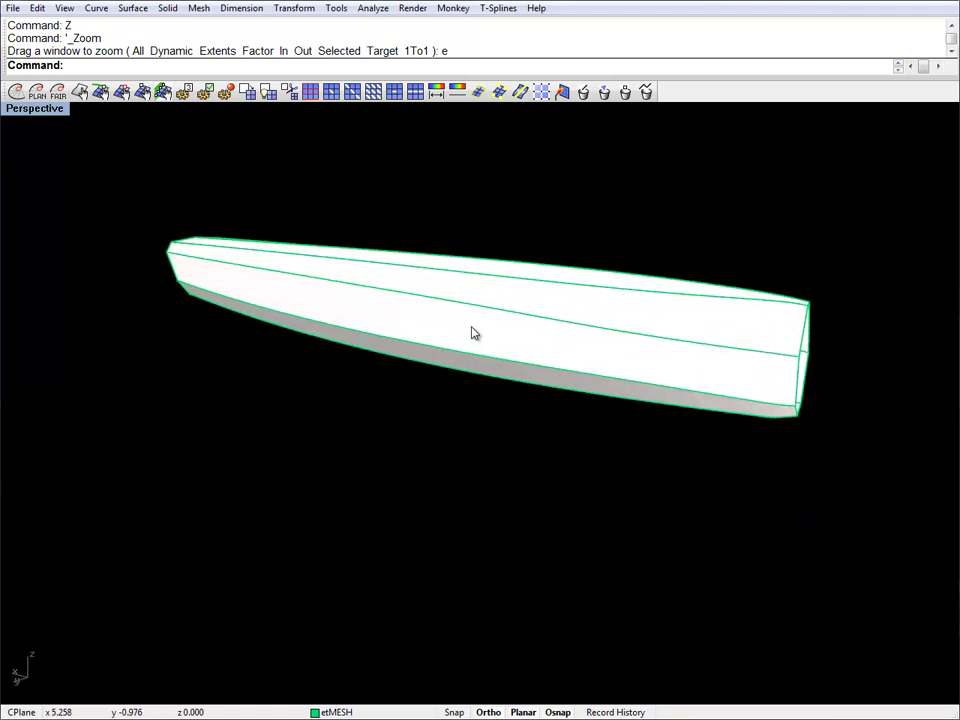
pyautogui.keyDown('ctrl'); pyautogui.keyDown('shift'); pyautogui.click(450, 322); pyautogui.keyUp('shift'); pyautogui.keyUp('ctrl')
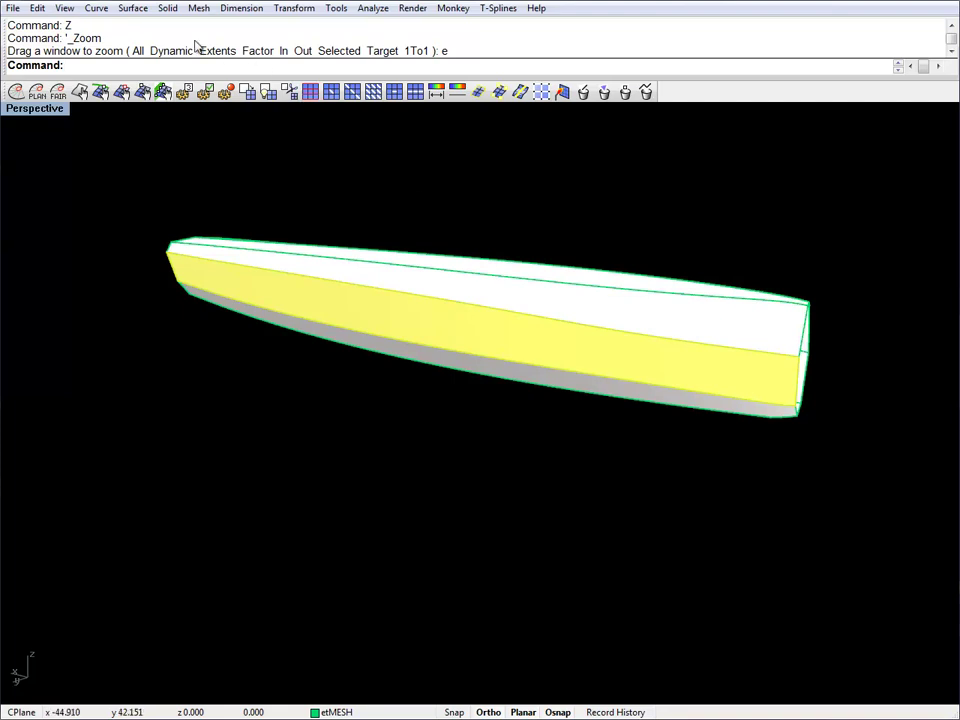
pyautogui.click(134, 8)
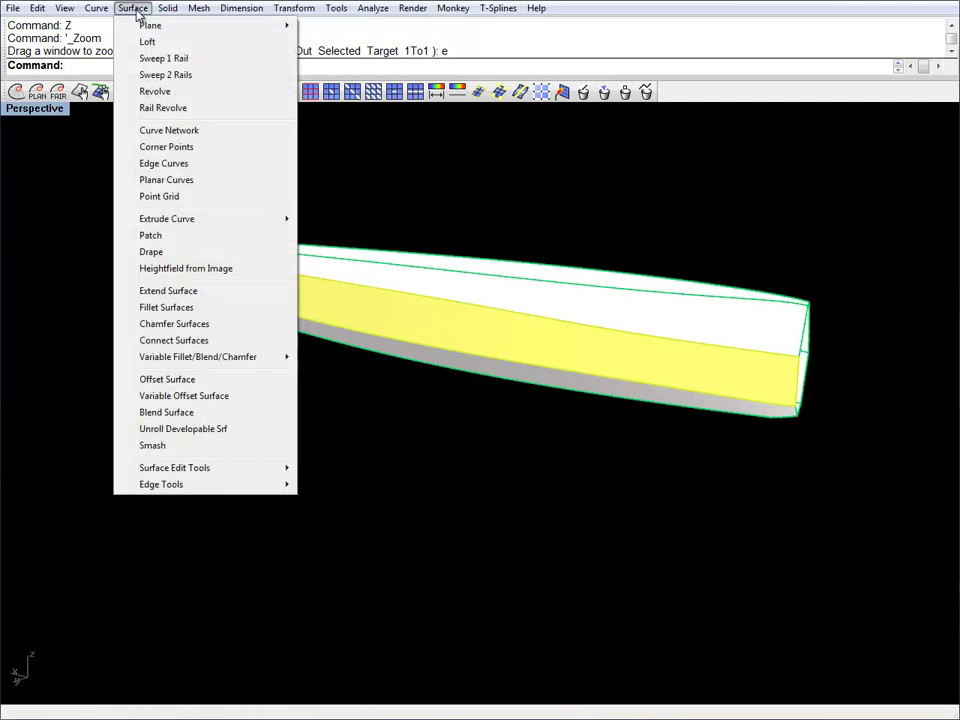
pyautogui.click(196, 429)
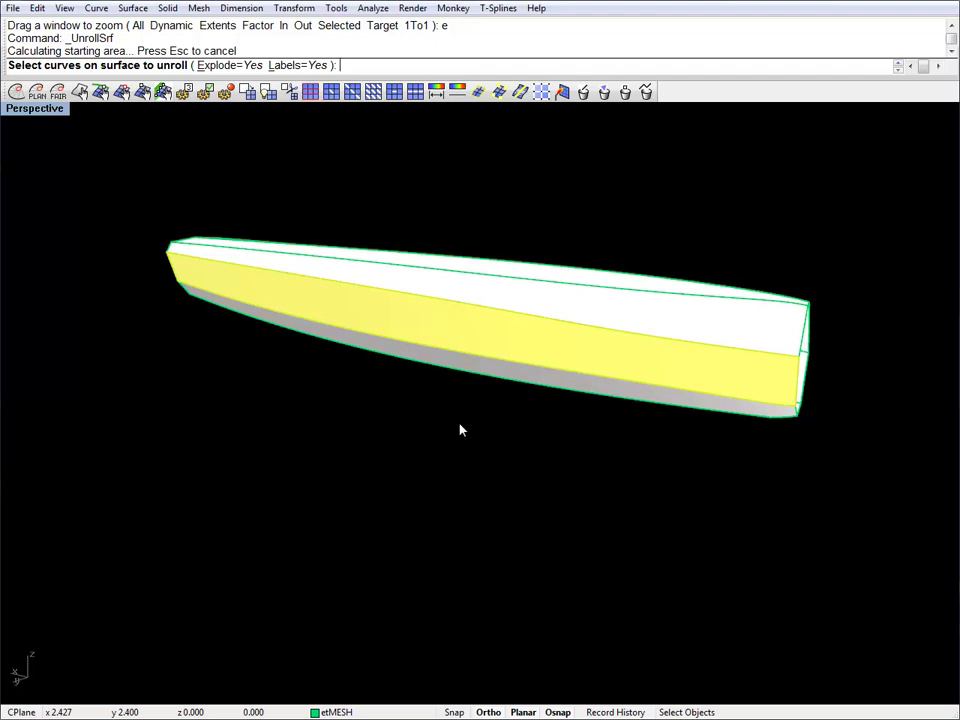
pyautogui.press('Return')
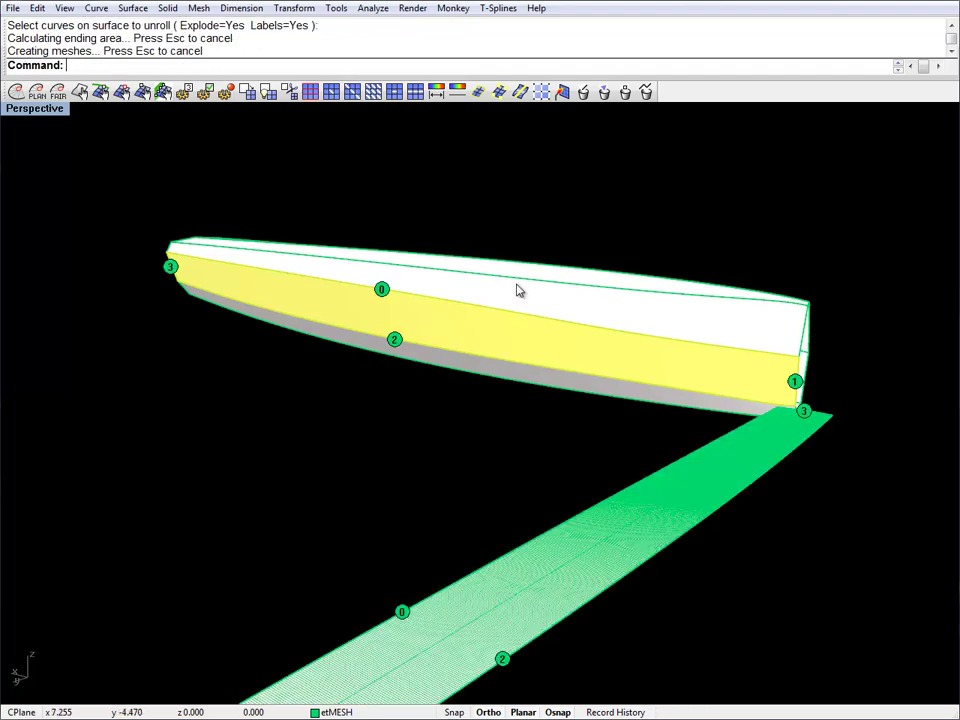
# Unroll the next hull strip, adjoining the upper edge of the one already unrolled, with labels and without extra curves
pyautogui.click(517, 292)
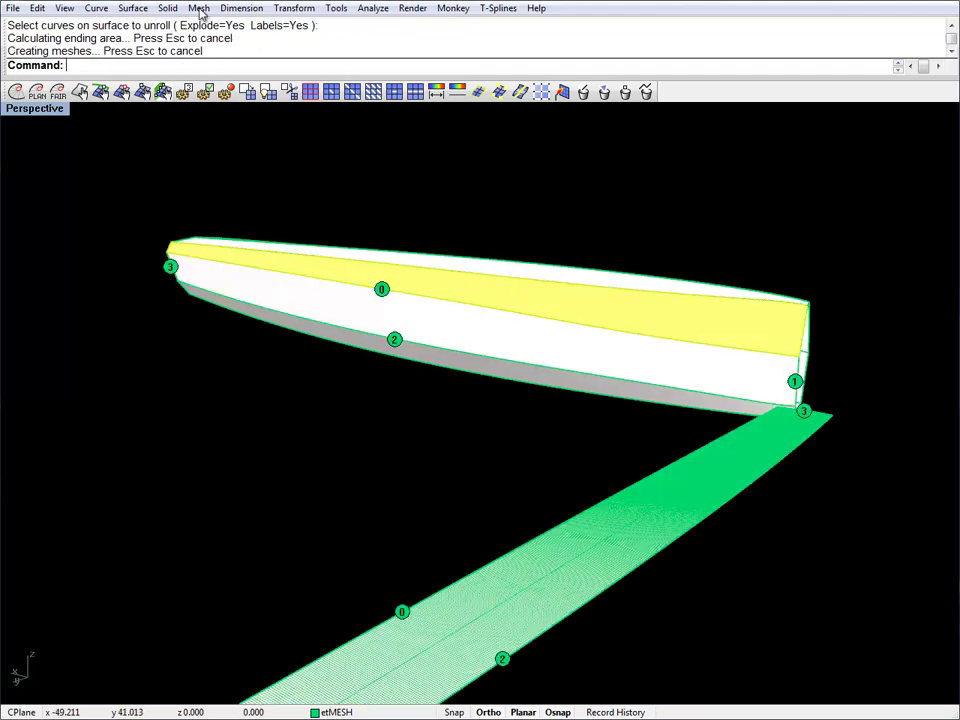
pyautogui.click(133, 8)
pyautogui.click(195, 429)
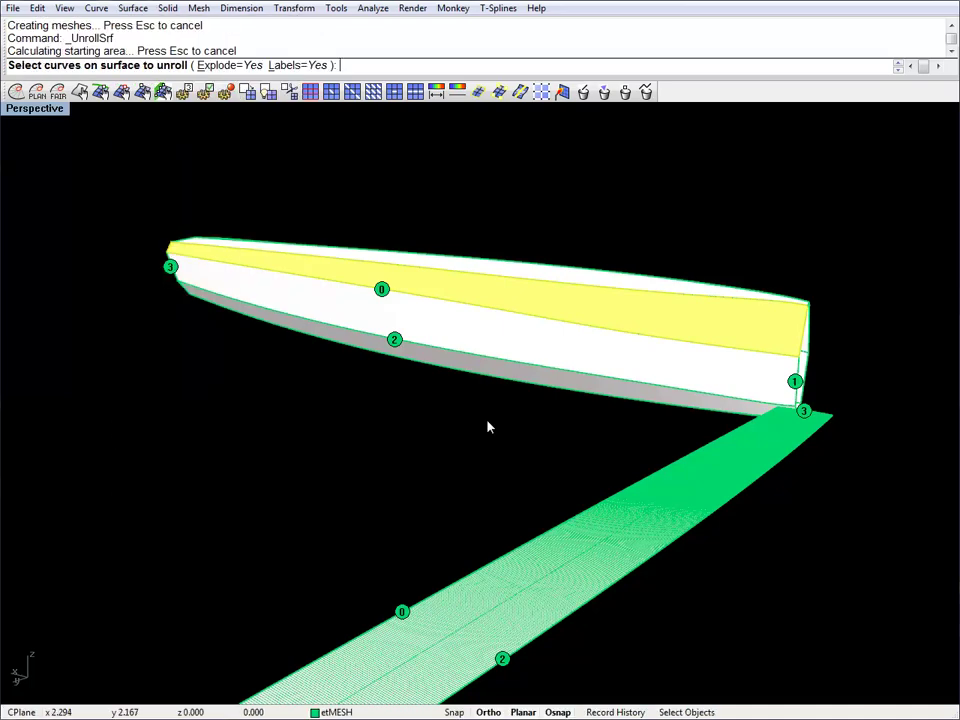
pyautogui.press('Return')
# Unroll the grey lowest strip of the hull with labels and without extra curves
pyautogui.moveTo(493, 422); pyautogui.dragTo(490, 371, button='right')
pyautogui.click(132, 8)
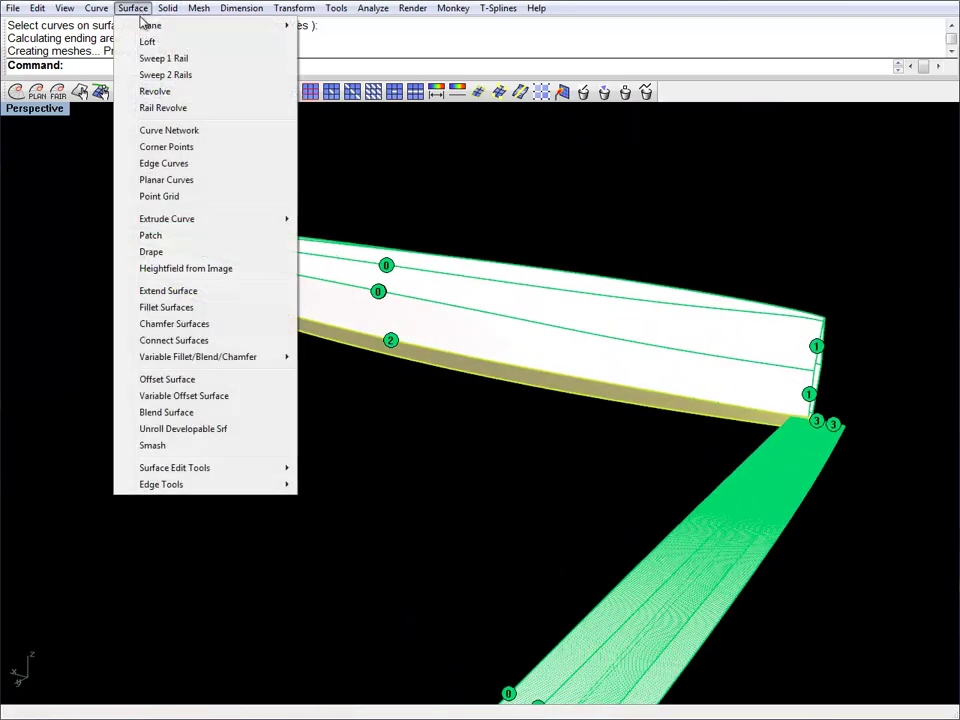
pyautogui.click(203, 440)
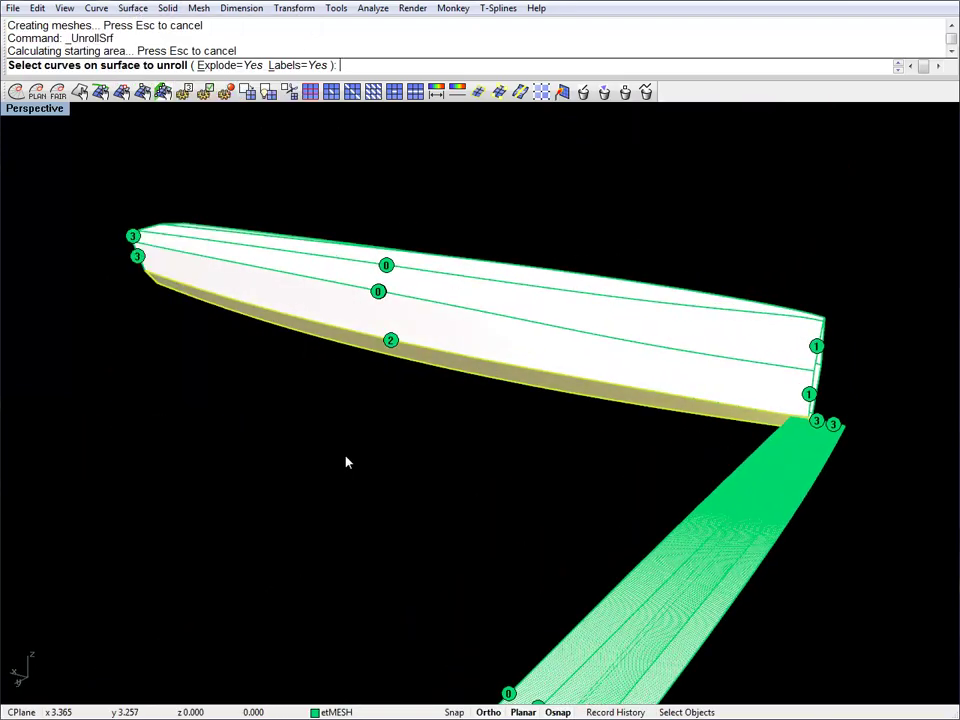
pyautogui.press('Return')
pyautogui.scroll(-5, 385, 370)
pyautogui.moveTo(439, 482); pyautogui.dragTo(429, 521, button='right')
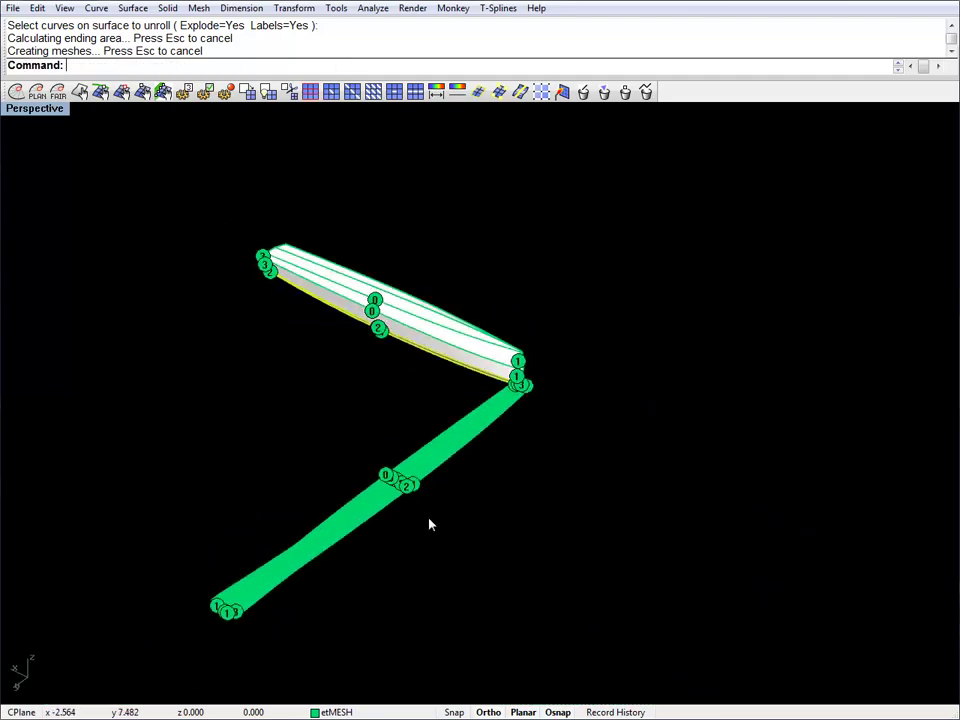
# Spread the three unrolled strips apart in the Top view and inspect their flattened outlines
pyautogui.hotkey('ctrl', 'F1')
pyautogui.write('z')
pyautogui.press('Return')
pyautogui.write('e')
pyautogui.press('Return')
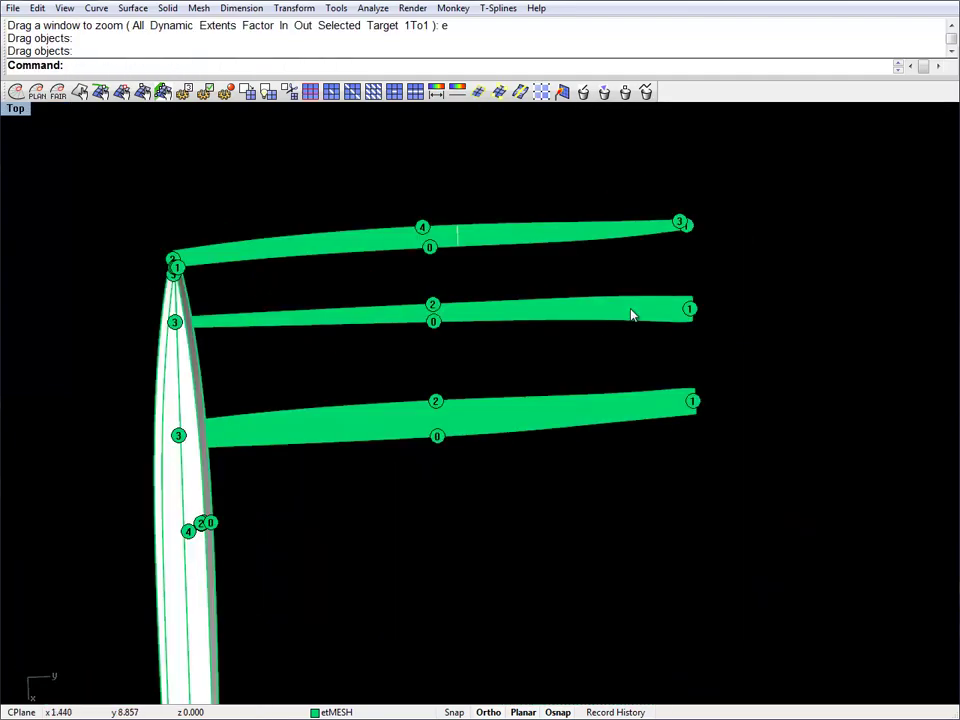
pyautogui.scroll(5, 626, 253)
pyautogui.moveTo(501, 242); pyautogui.dragTo(634, 283, button='right')
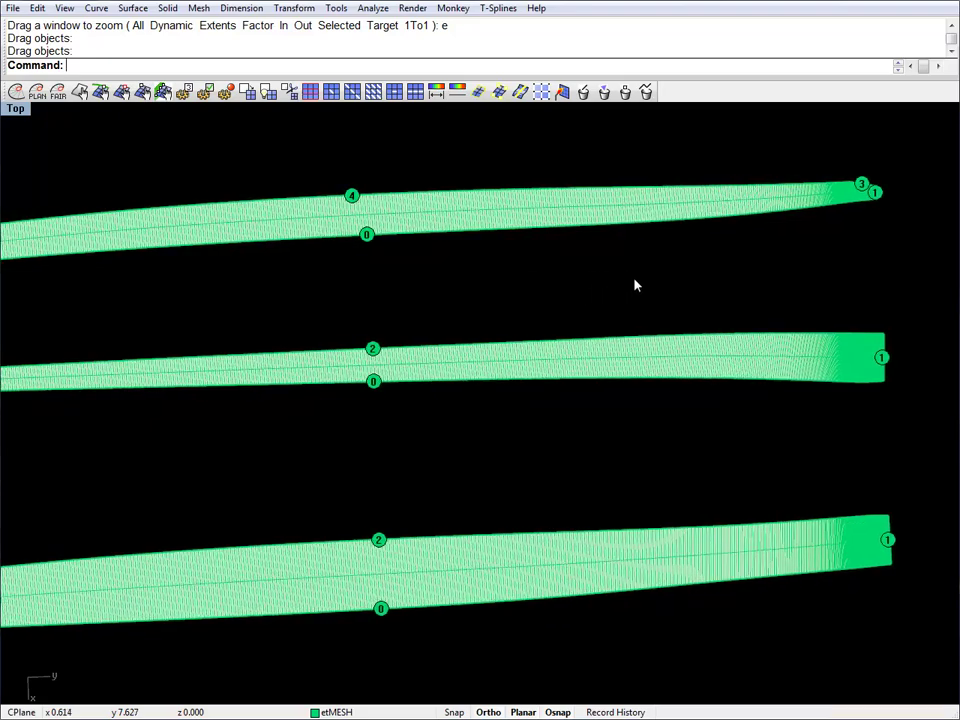
pyautogui.scroll(-3, 429, 321)
pyautogui.moveTo(394, 315); pyautogui.dragTo(452, 322, button='right')
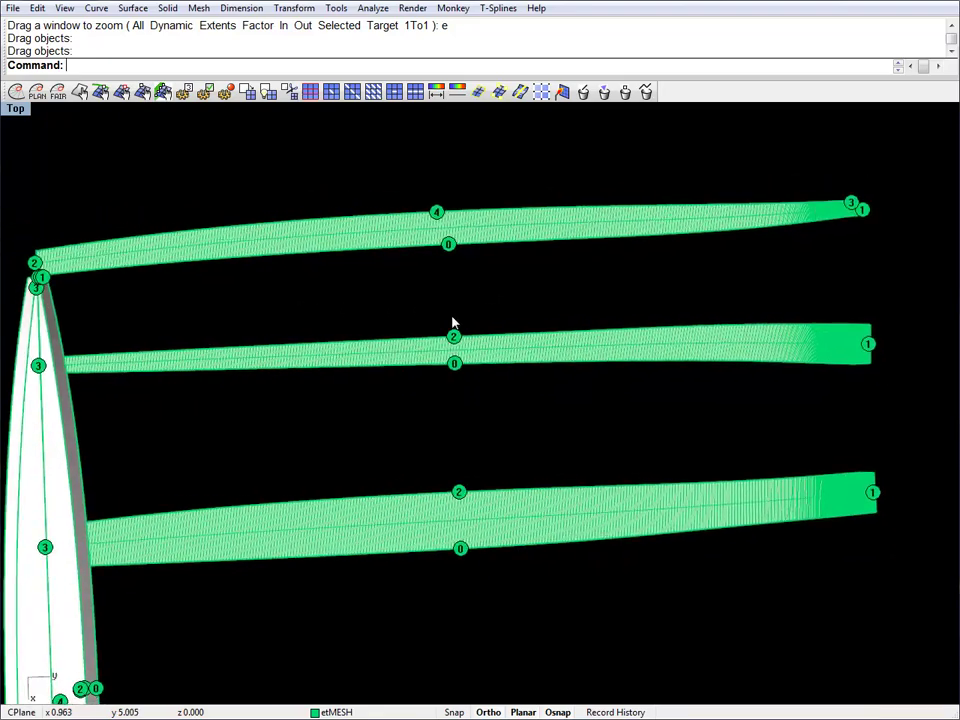
# Move the three unrolled strips and their labels together farther away from the hull, and deselect them
pyautogui.moveTo(528, 575); pyautogui.dragTo(455, 220)
pyautogui.moveTo(351, 238); pyautogui.dragTo(405, 272)
pyautogui.click(414, 311)
pyautogui.moveTo(414, 311); pyautogui.dragTo(368, 261, button='right')
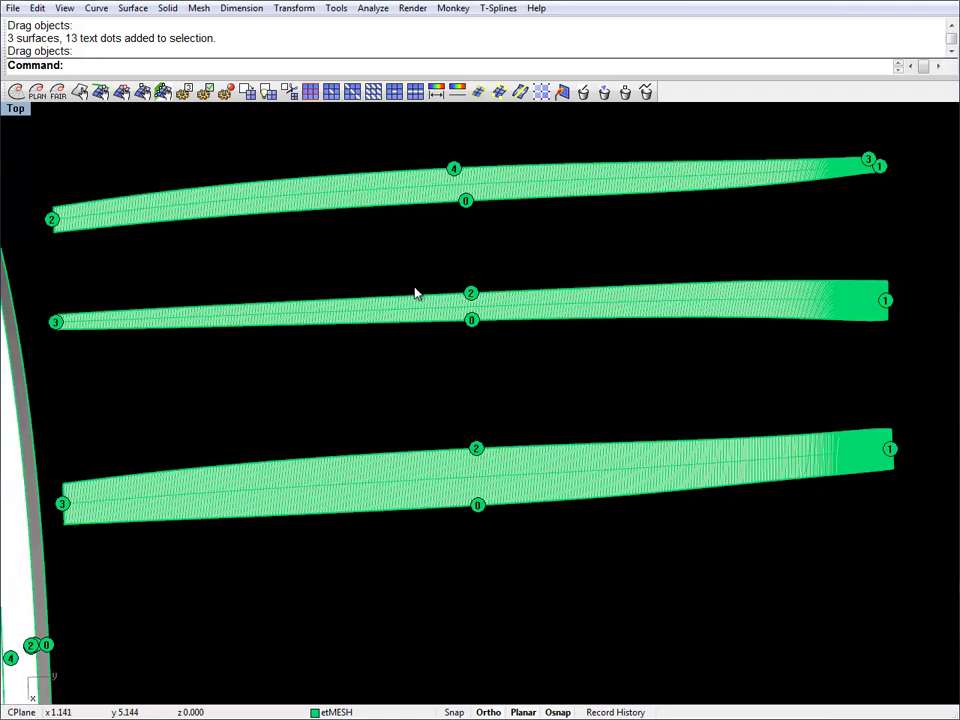
pyautogui.moveTo(349, 149); pyautogui.dragTo(274, 540)
pyautogui.click(321, 388)
pyautogui.moveTo(370, 329); pyautogui.dragTo(391, 371, button='right')
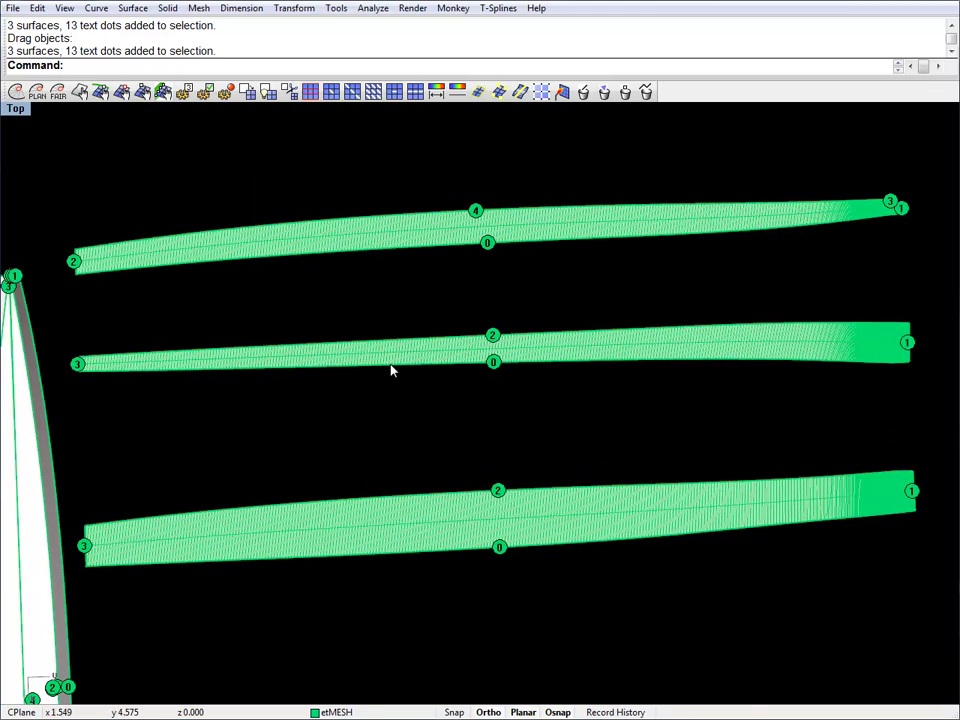